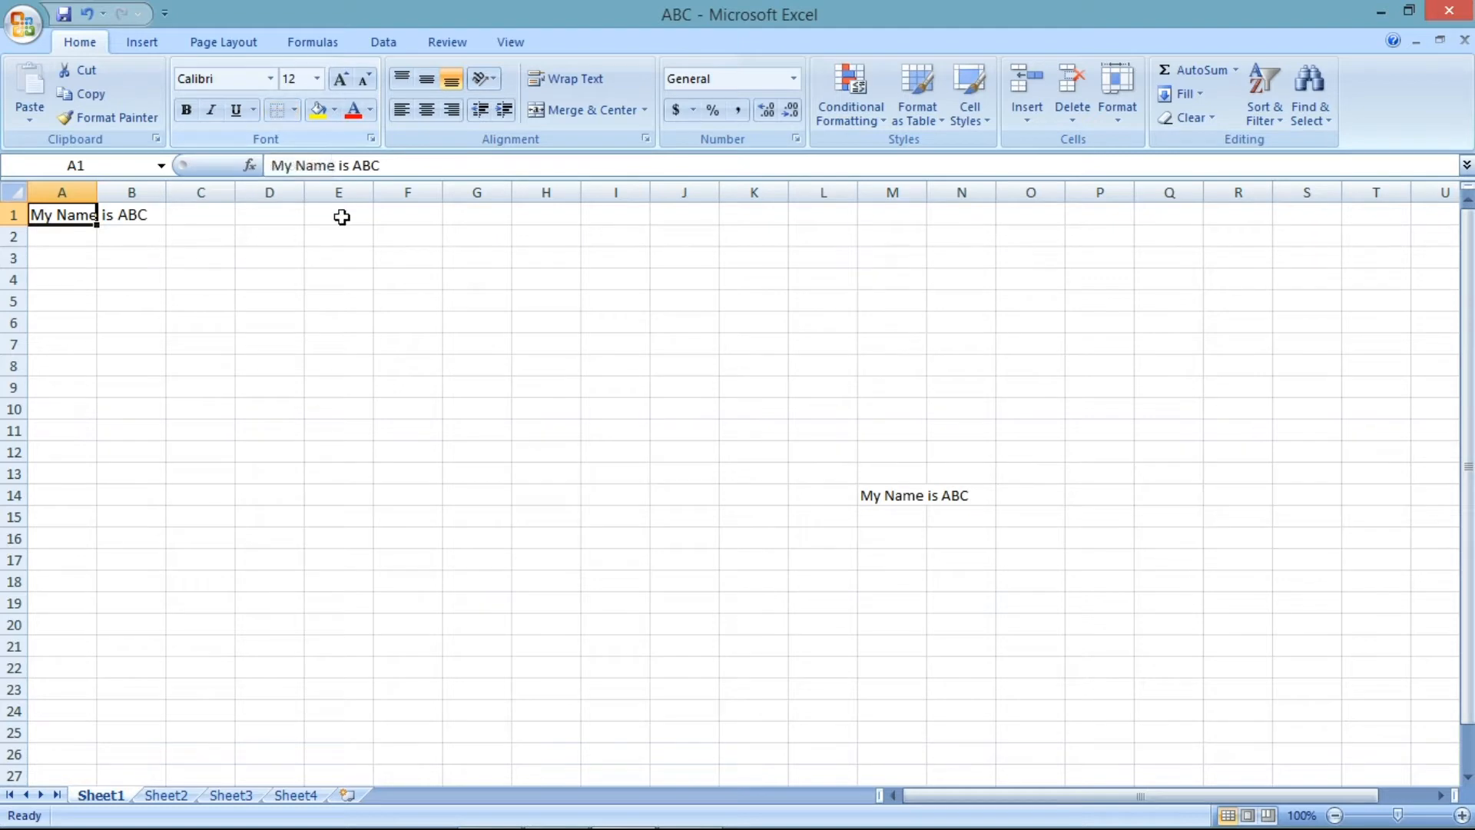
# - Apply a bottom border to the range D4:G13, then undo it
pyautogui.click(314, 237)
pyautogui.moveTo(246, 275); pyautogui.dragTo(487, 464)
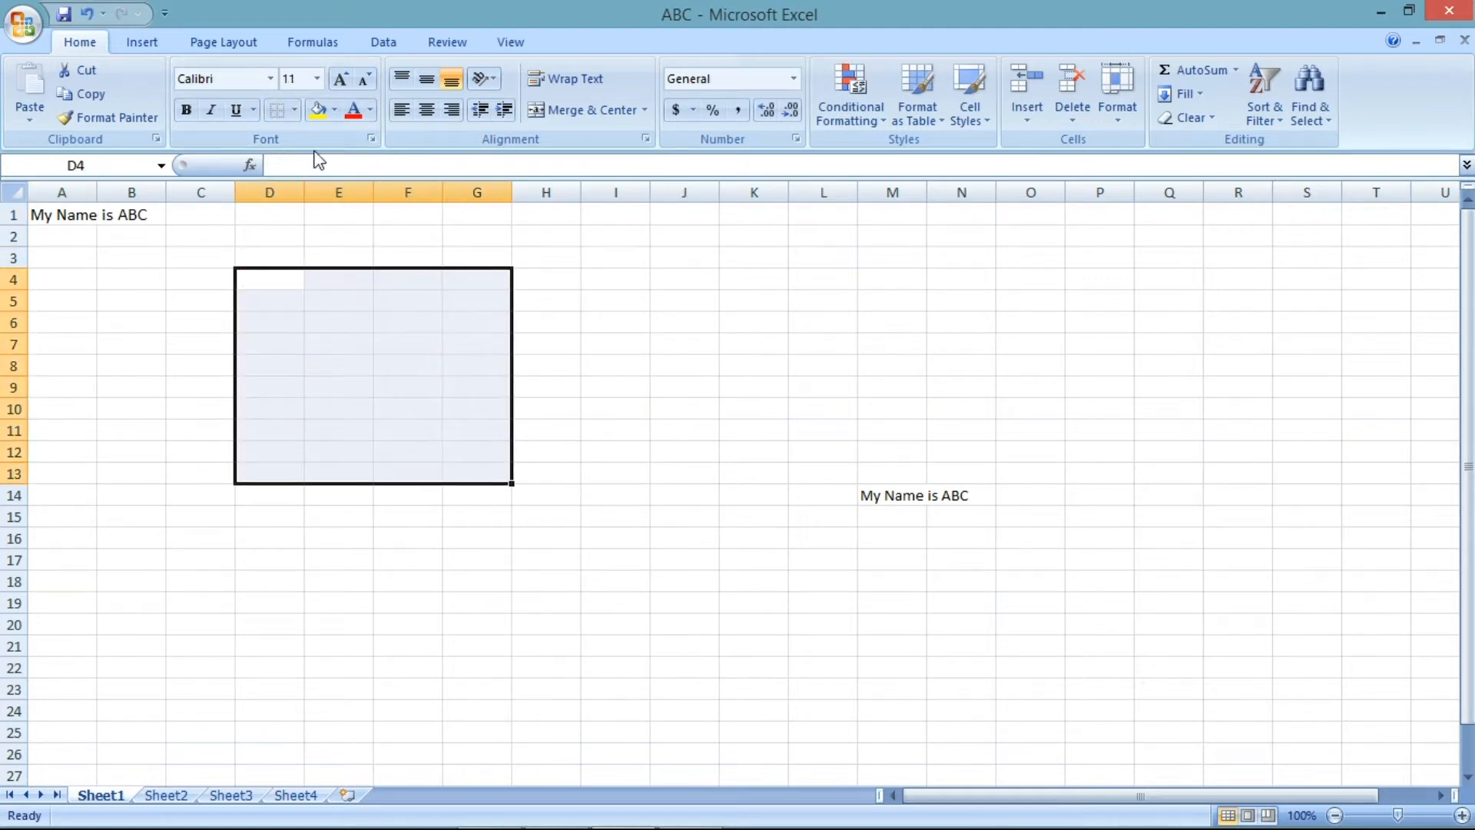
pyautogui.click(294, 113)
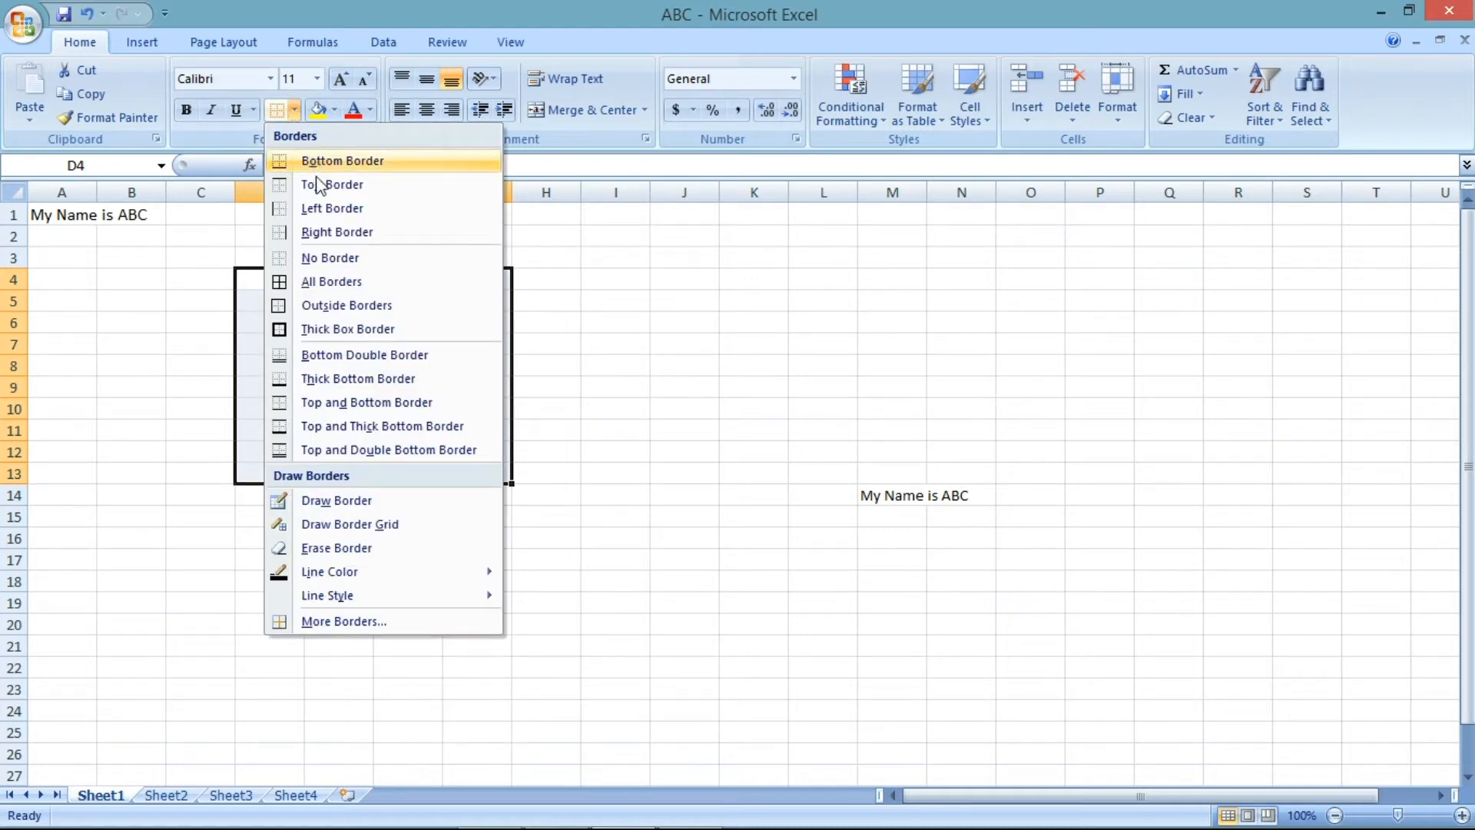
pyautogui.click(339, 162)
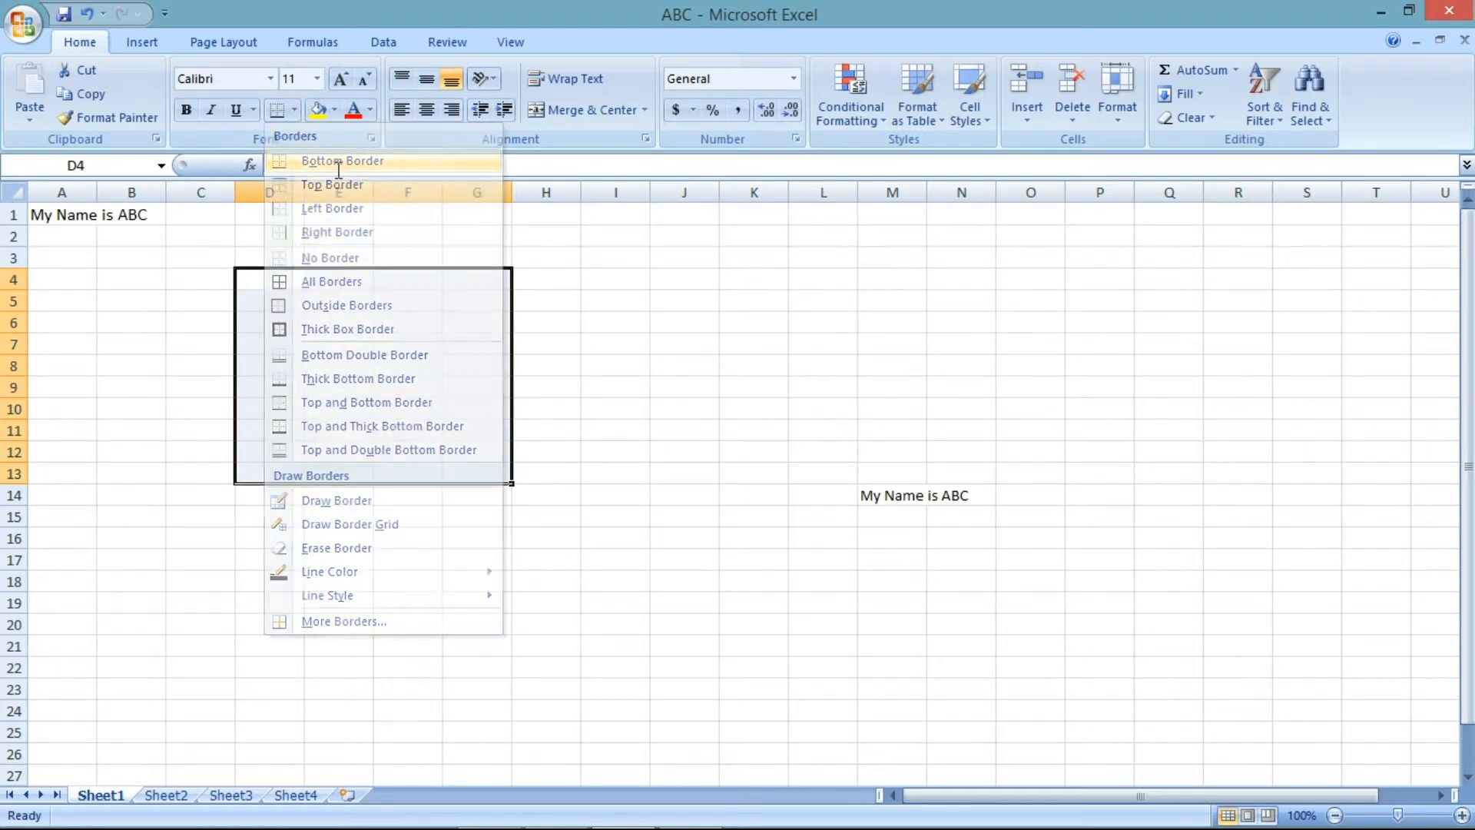
pyautogui.click(592, 396)
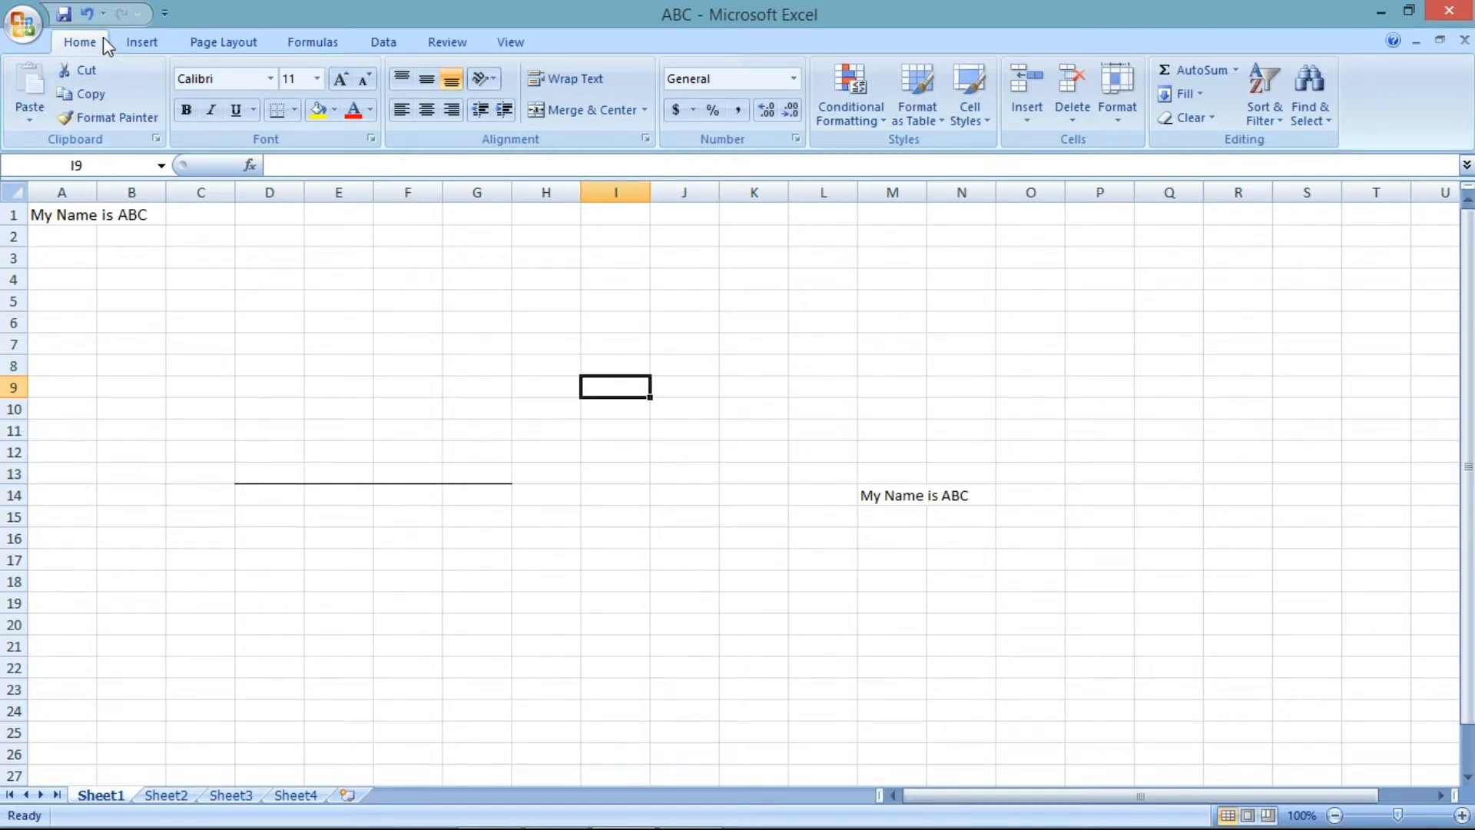
pyautogui.click(86, 14)
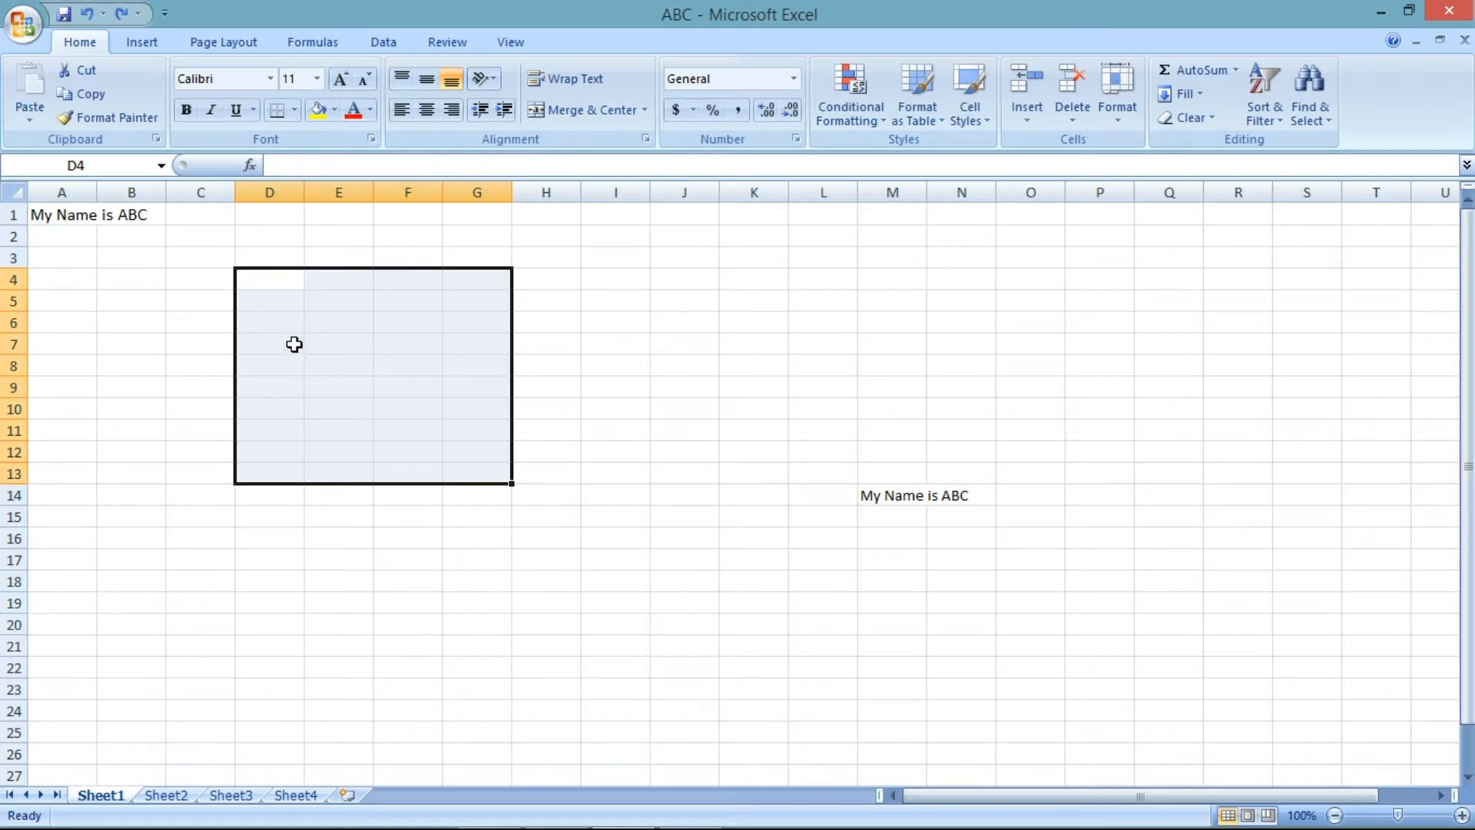
# - Apply a top border to D4:G13, then undo it
pyautogui.click(294, 112)
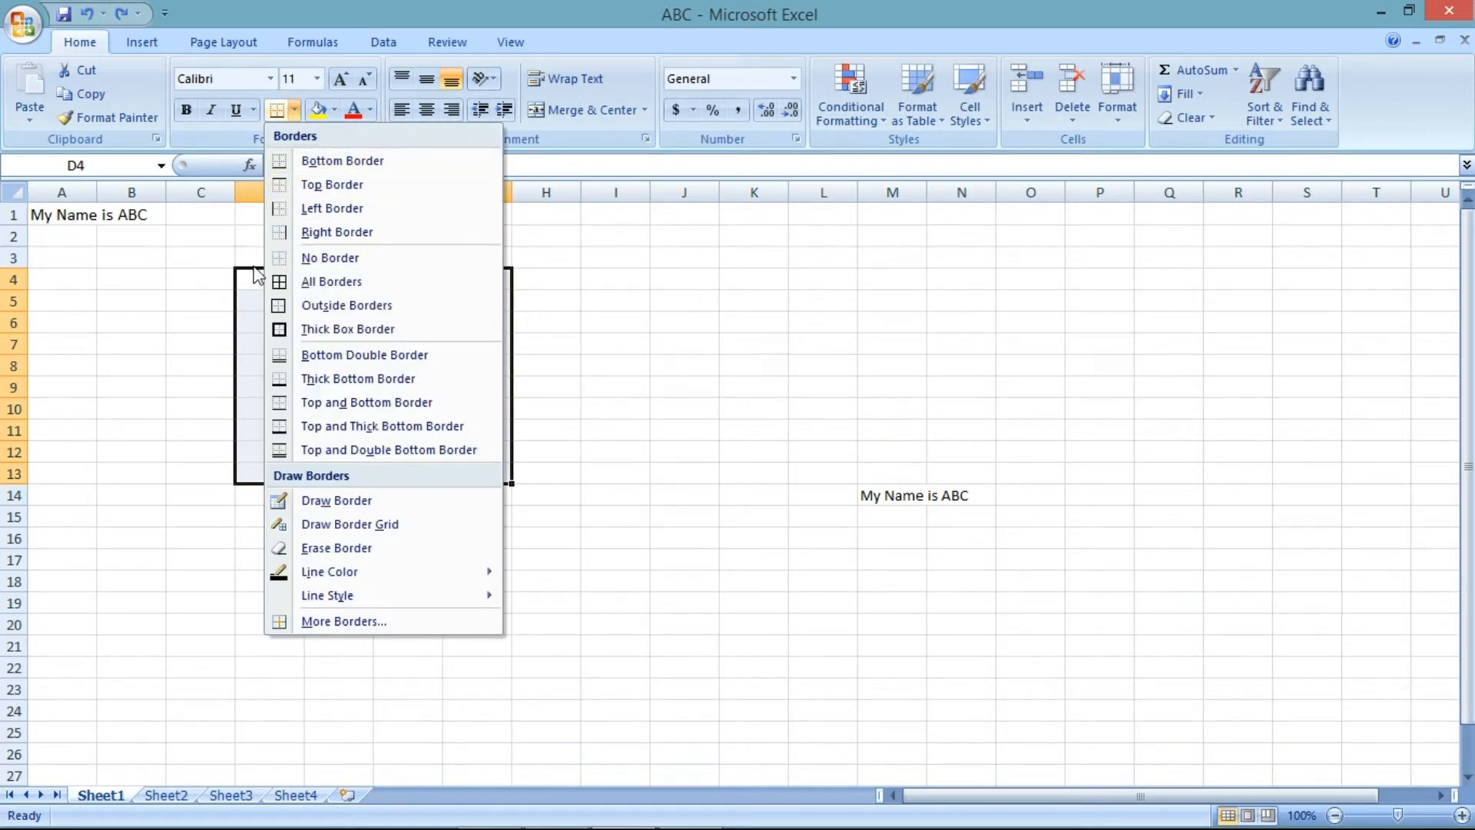
pyautogui.click(321, 190)
pyautogui.click(537, 316)
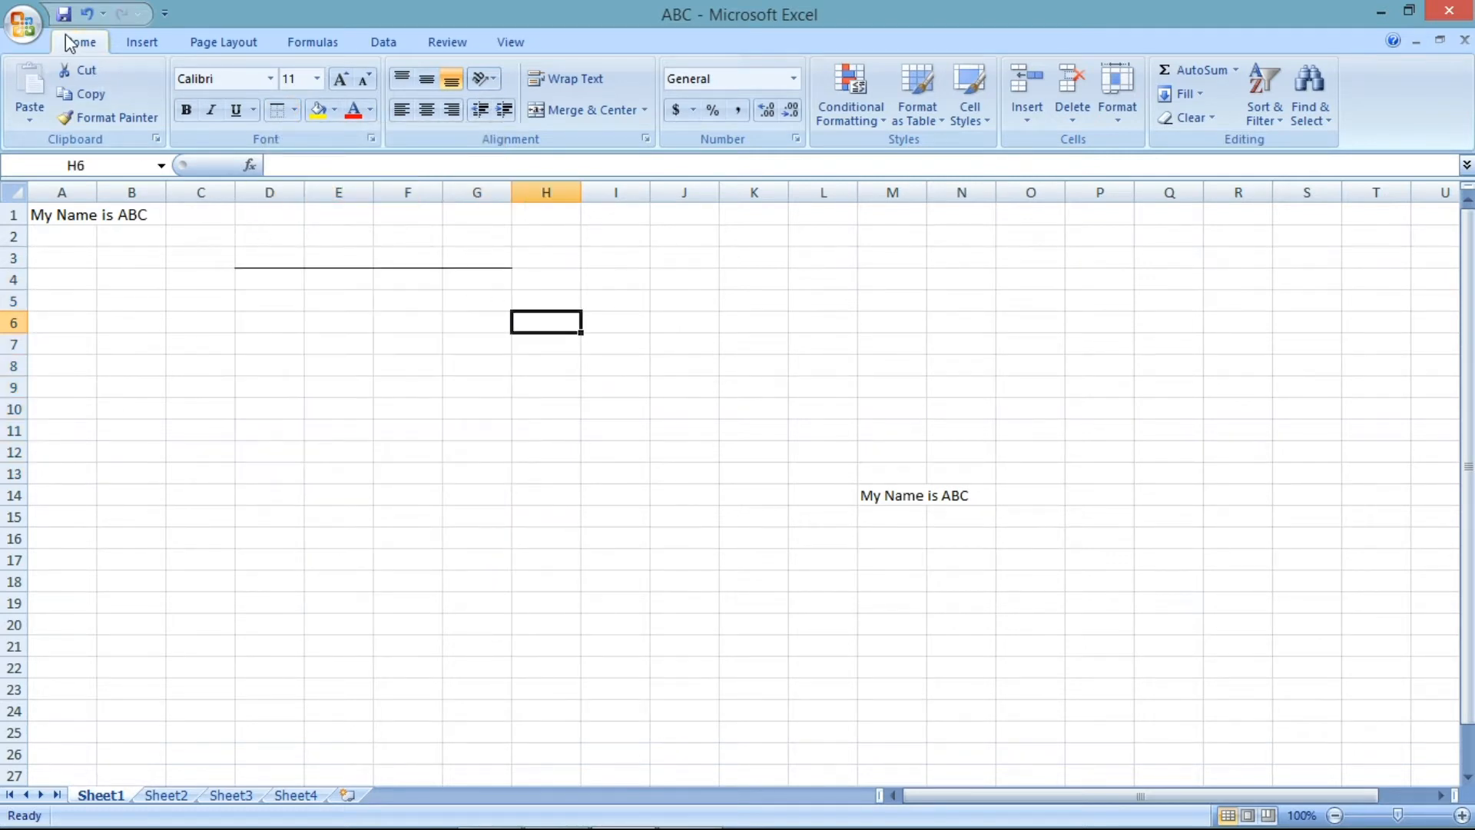
pyautogui.click(86, 14)
# - Apply all borders to the range D4:G13
pyautogui.click(290, 112)
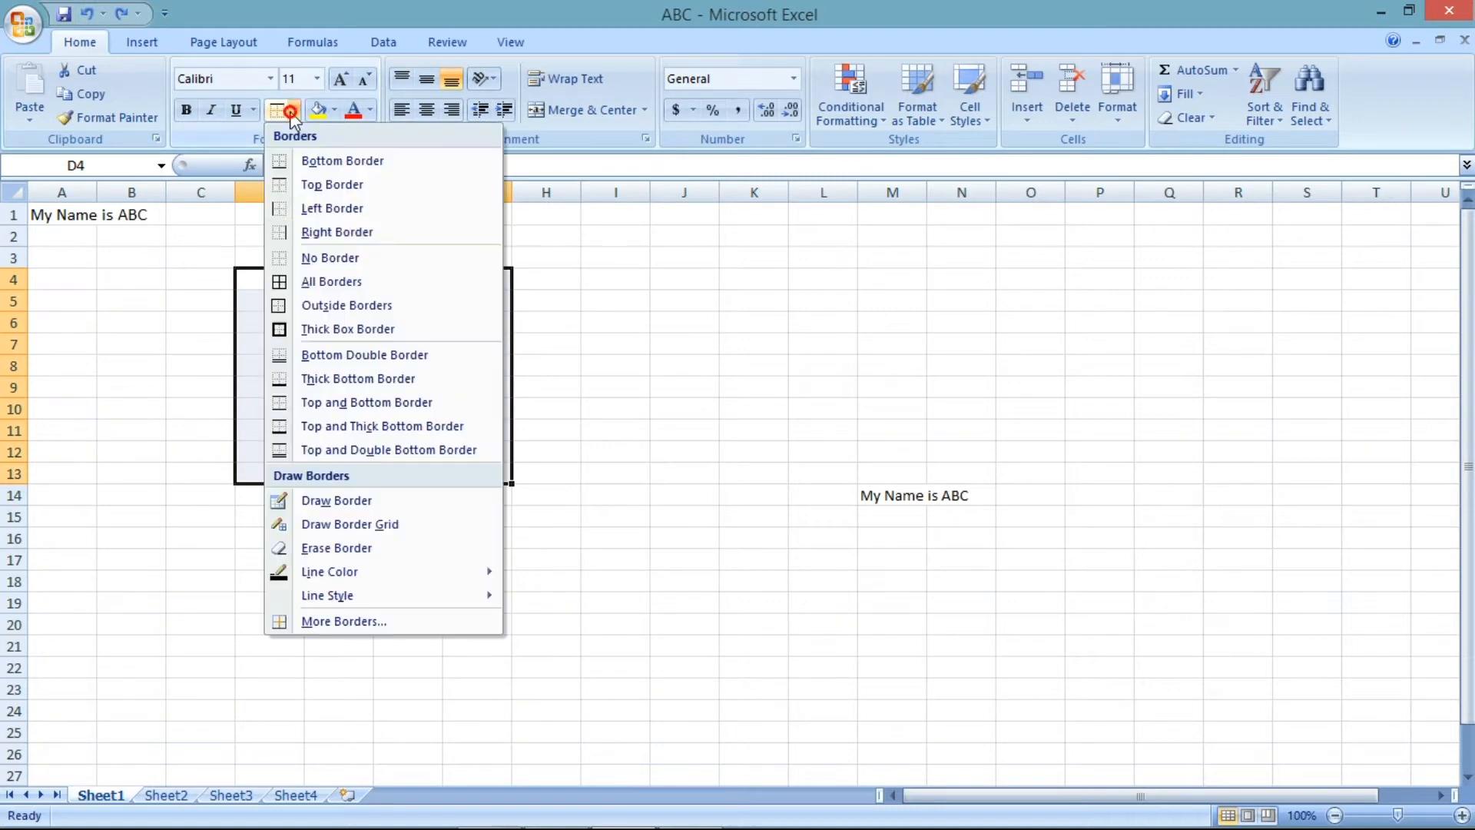
pyautogui.click(332, 281)
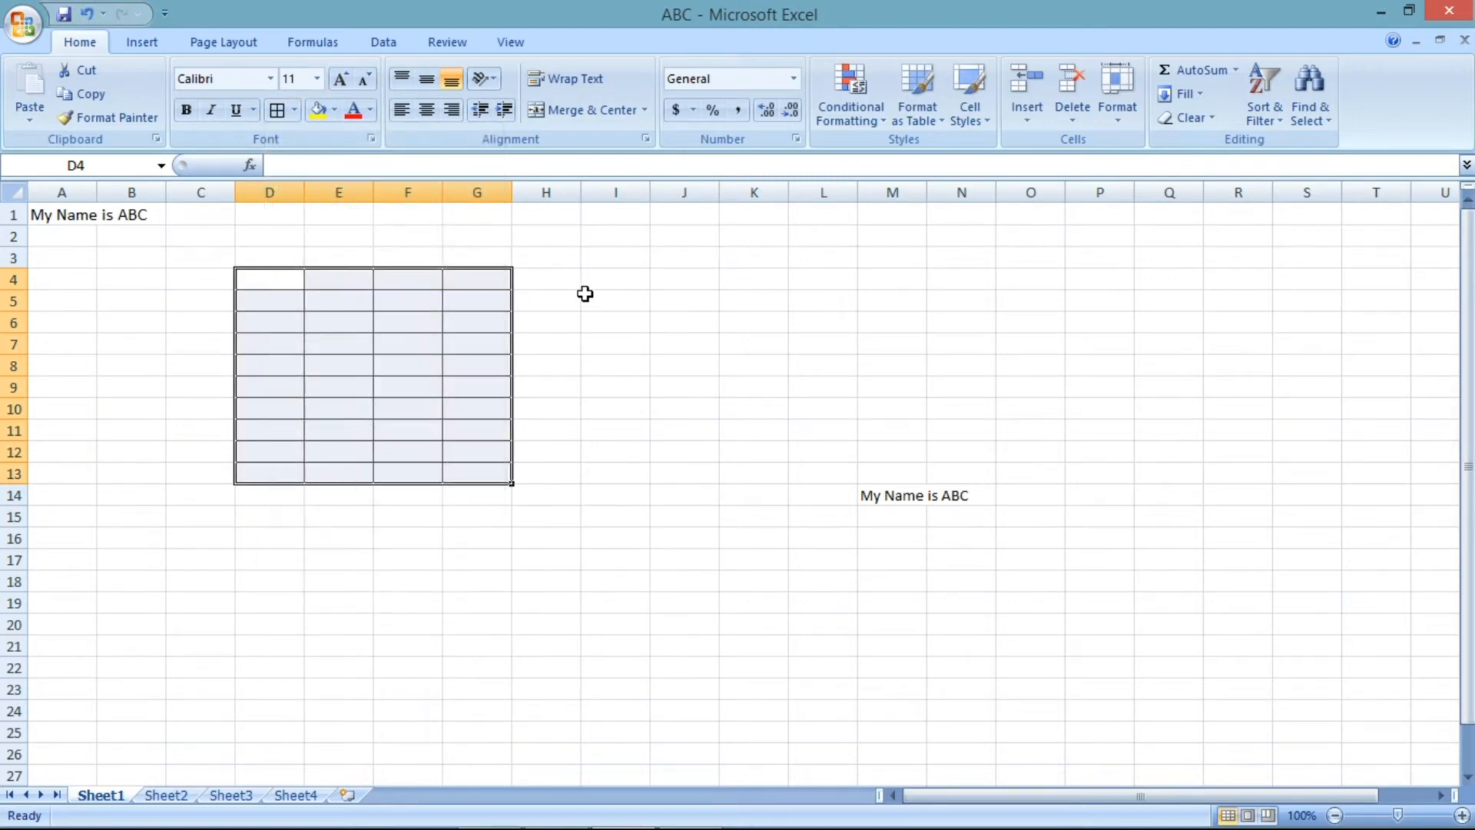
pyautogui.click(584, 293)
# - Apply outside borders to D4:G13, then undo the border changes
pyautogui.moveTo(285, 284); pyautogui.dragTo(491, 473)
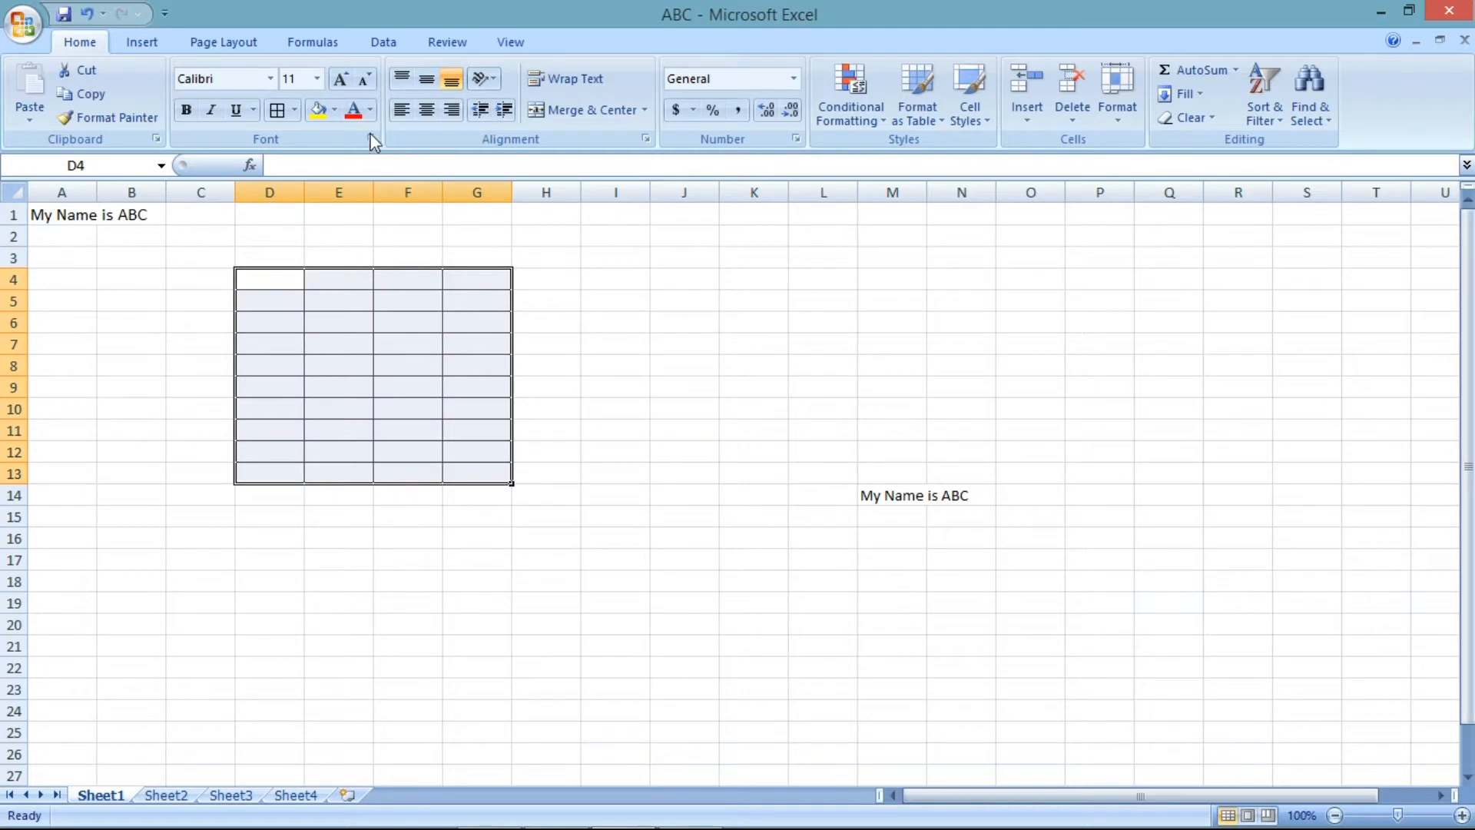
pyautogui.click(295, 112)
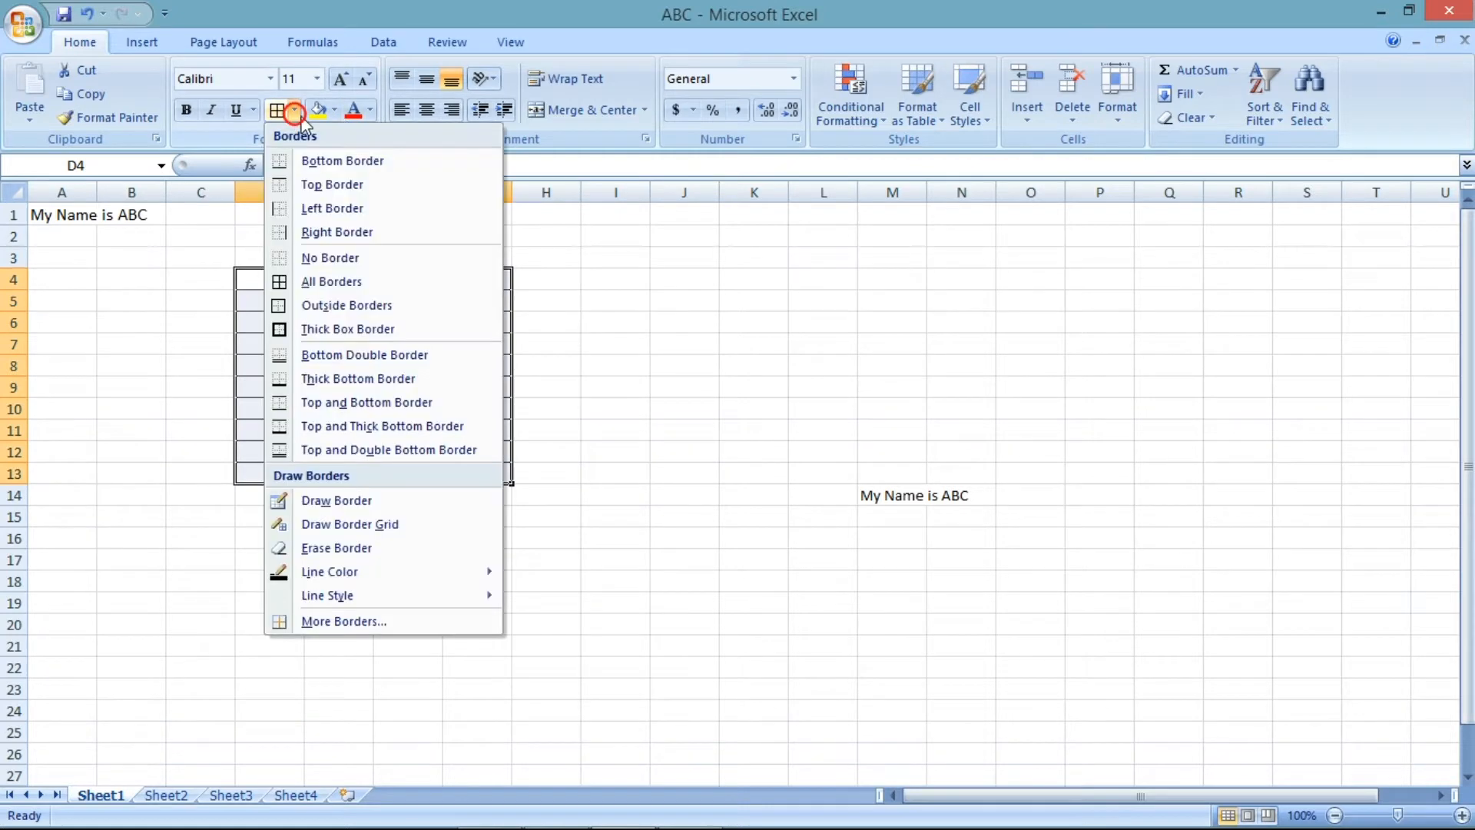
pyautogui.click(352, 305)
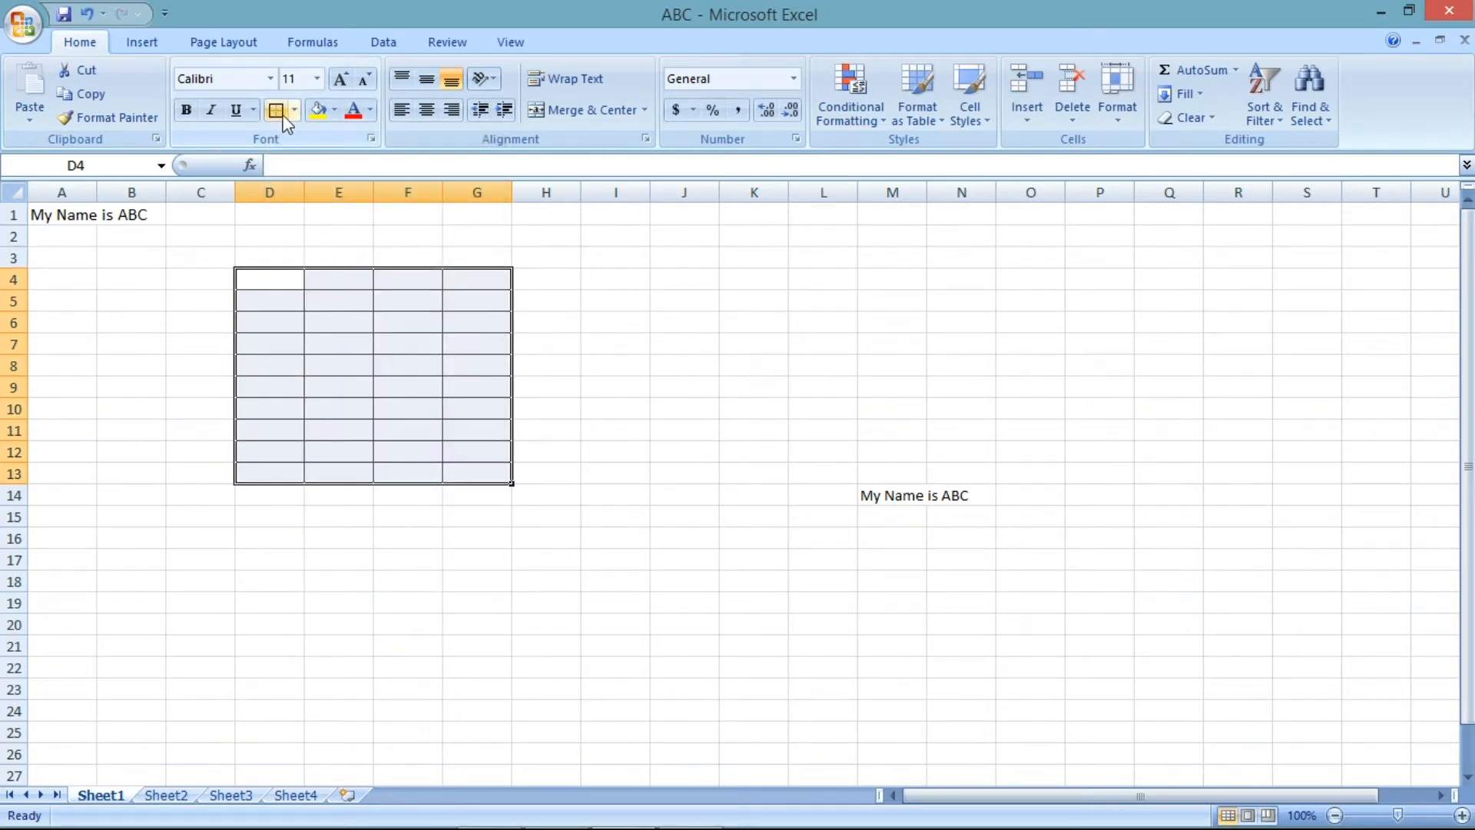
pyautogui.click(86, 17)
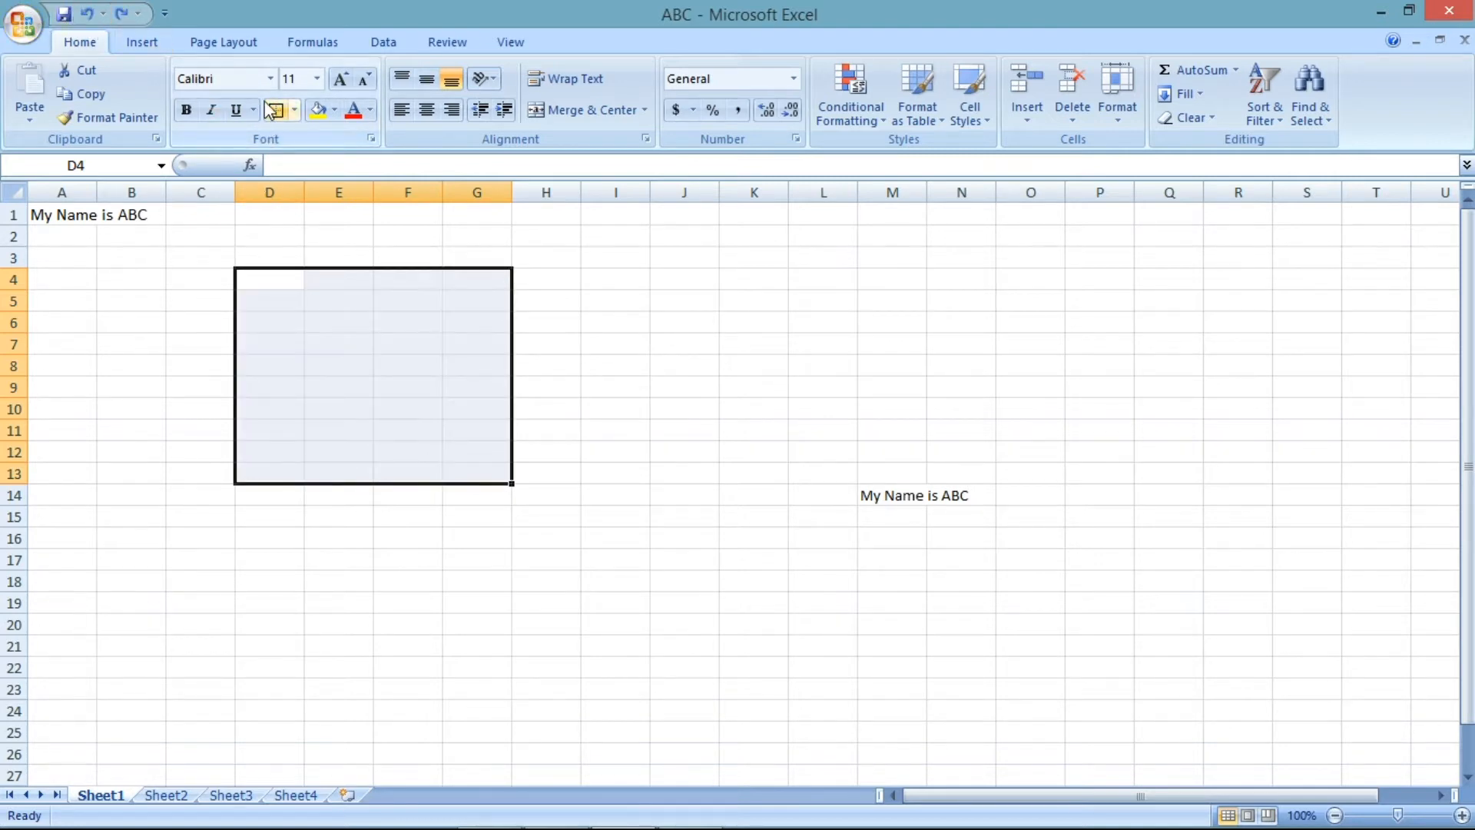
pyautogui.click(635, 322)
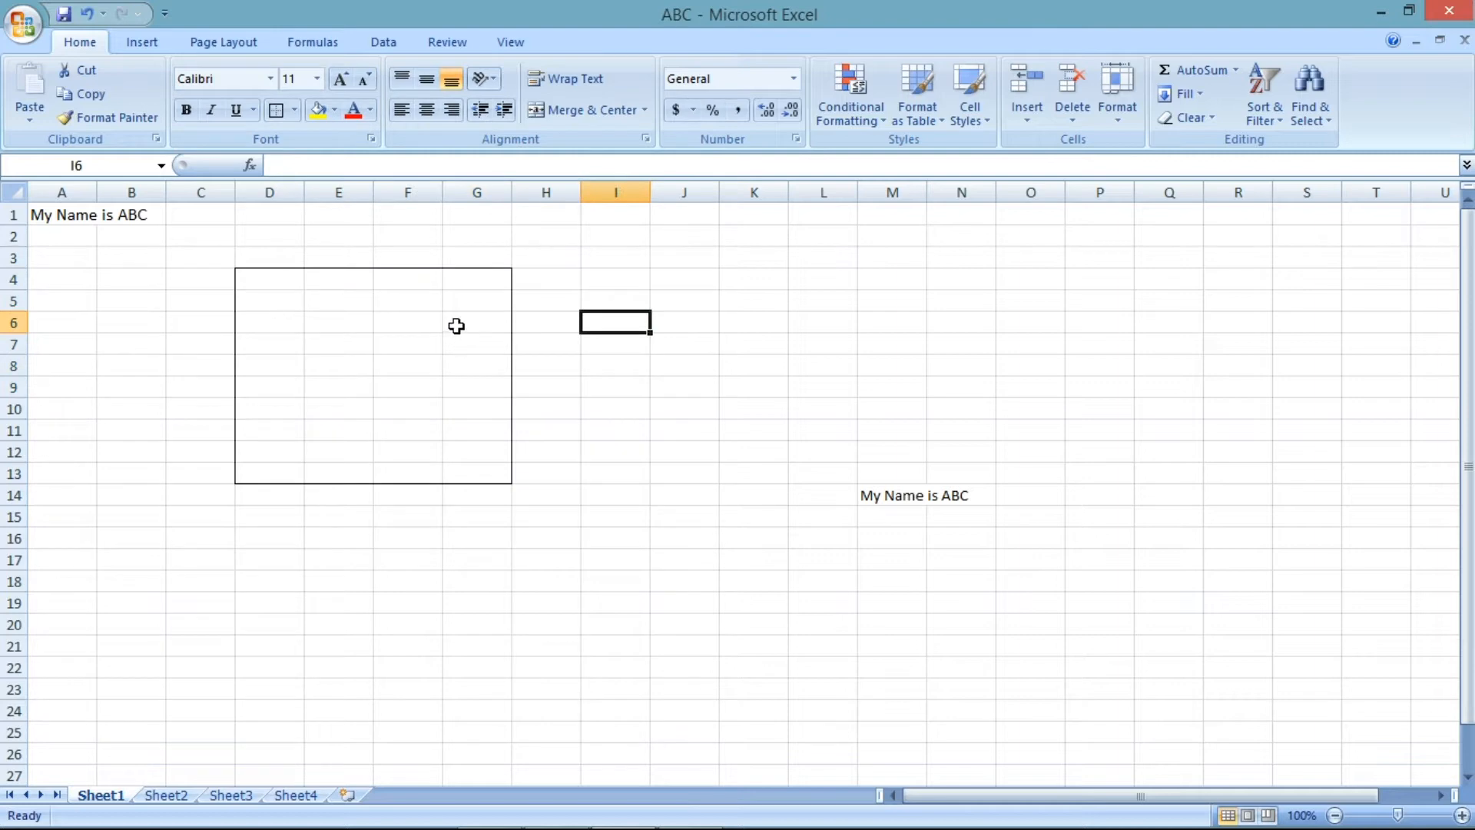
pyautogui.click(89, 14)
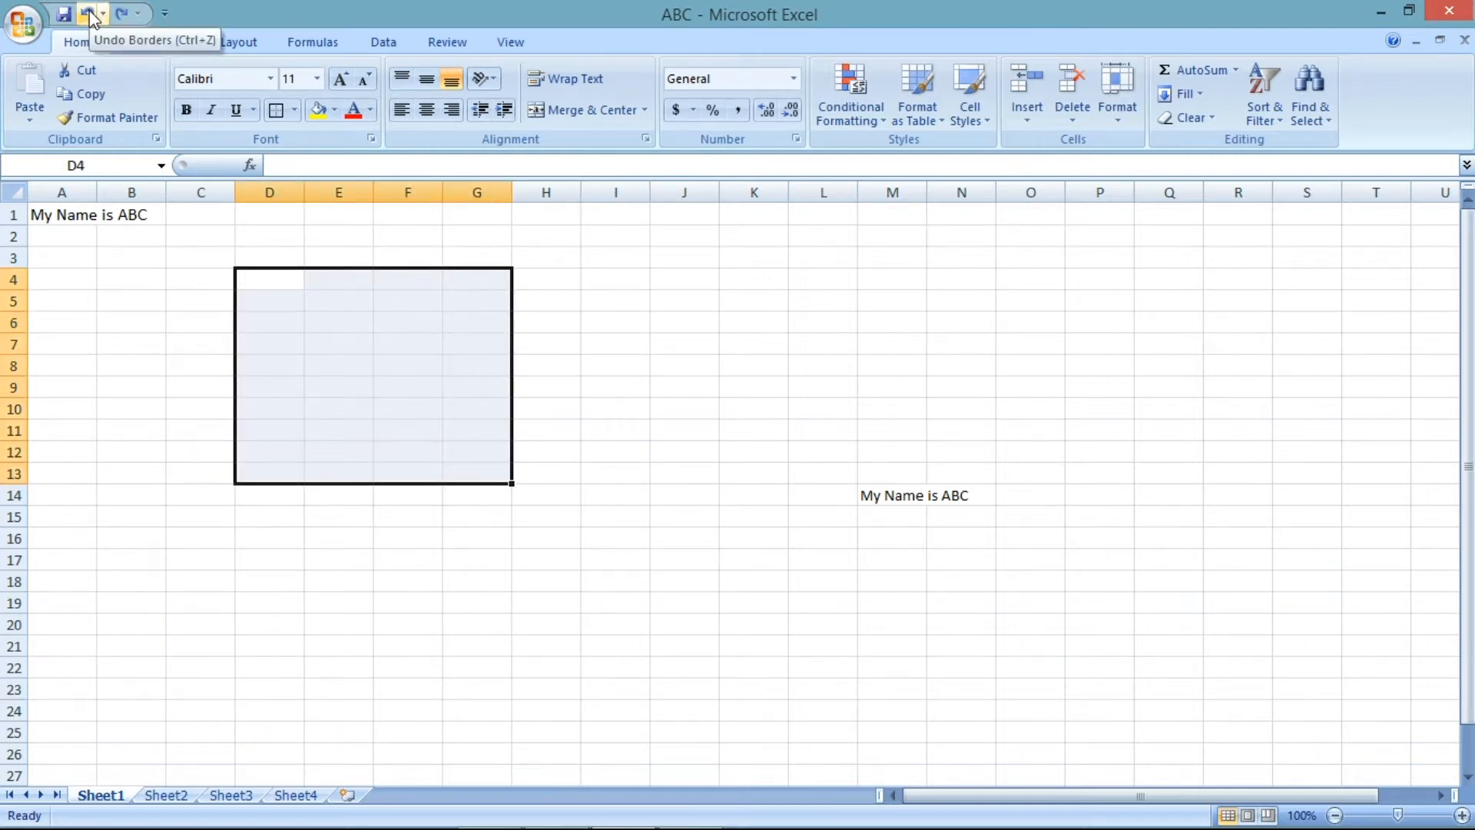
pyautogui.click(335, 110)
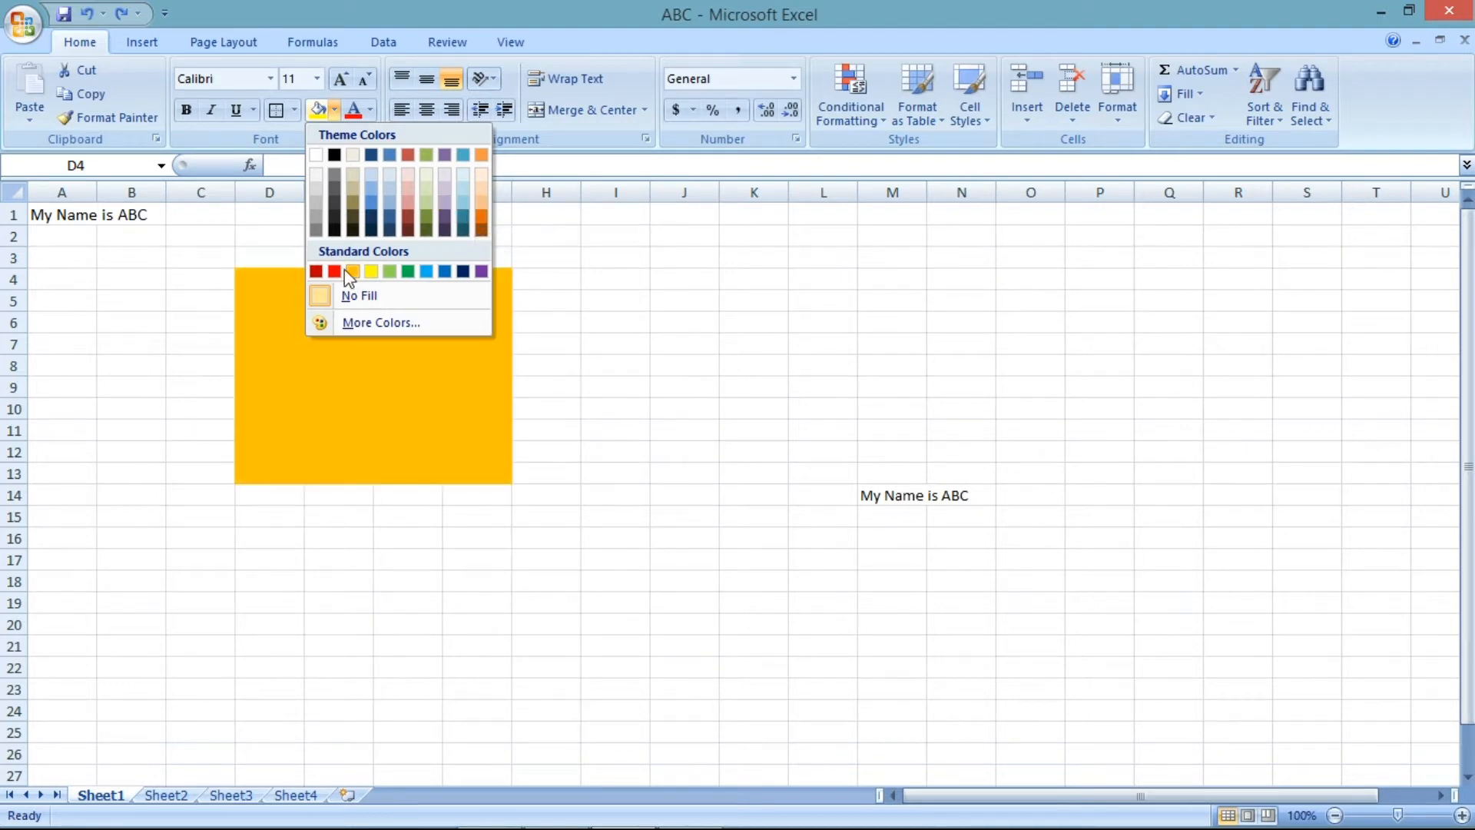
pyautogui.click(619, 302)
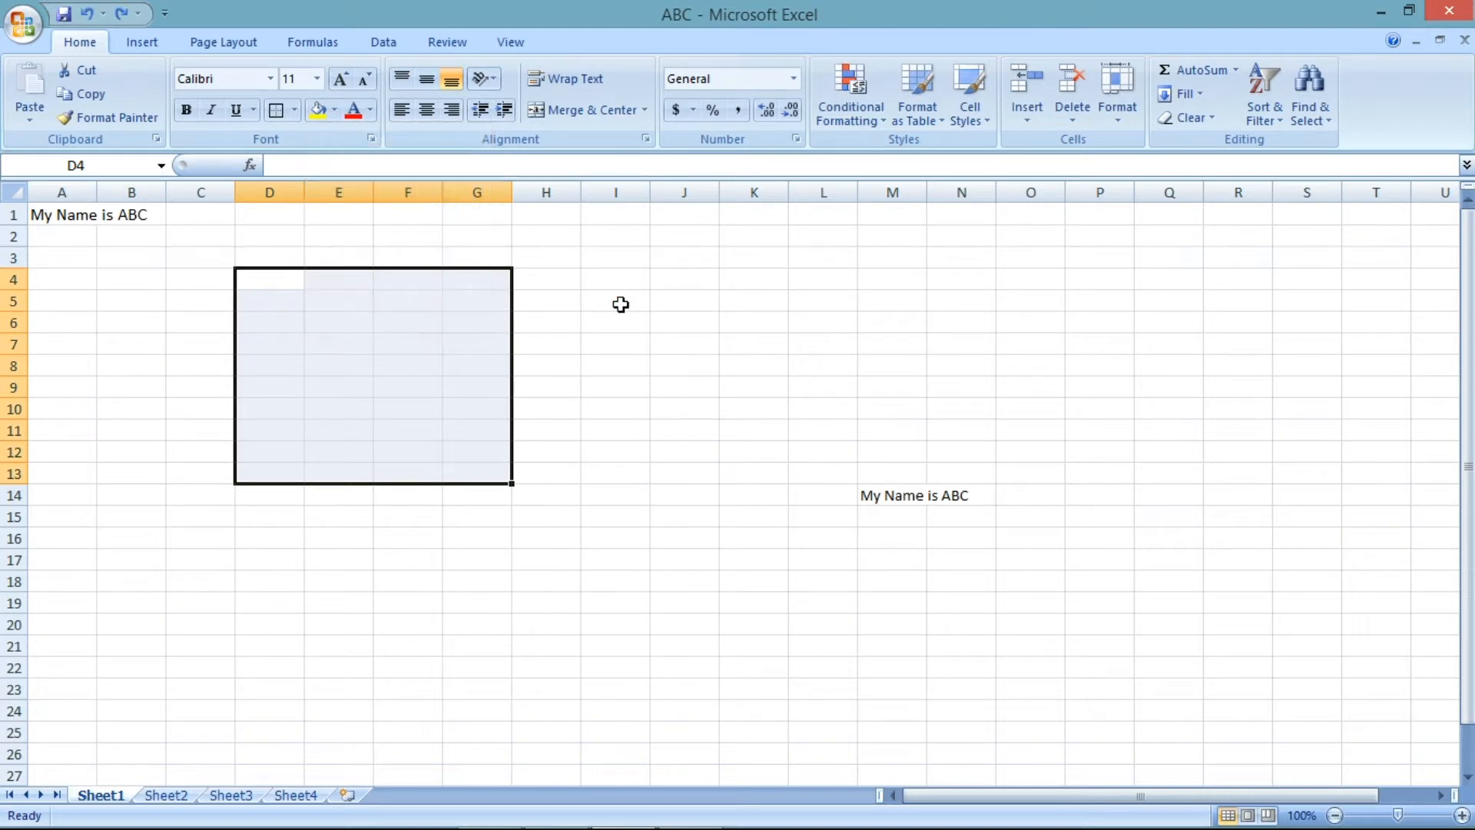
pyautogui.click(619, 302)
pyautogui.click(335, 111)
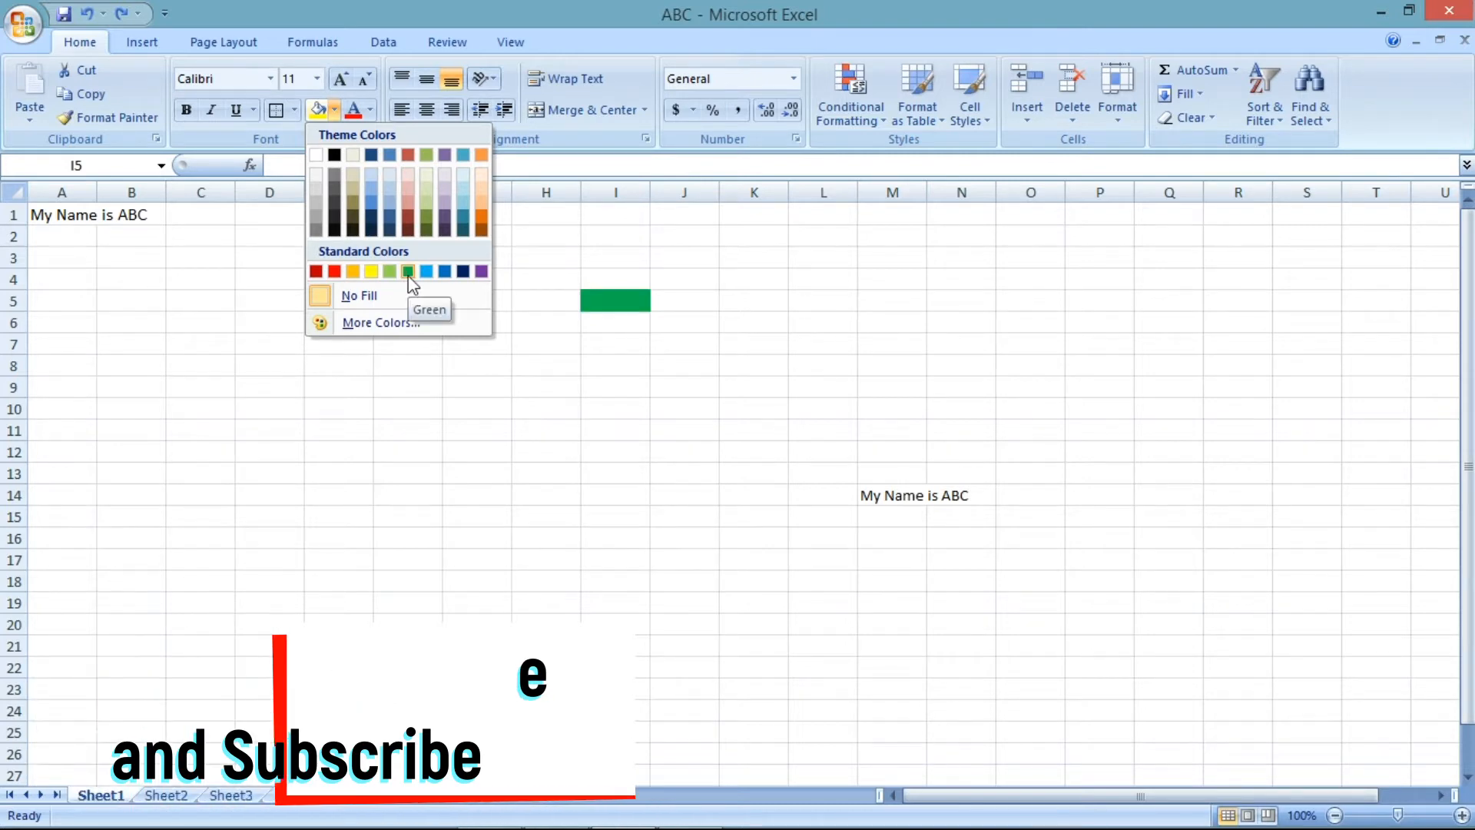
pyautogui.click(334, 112)
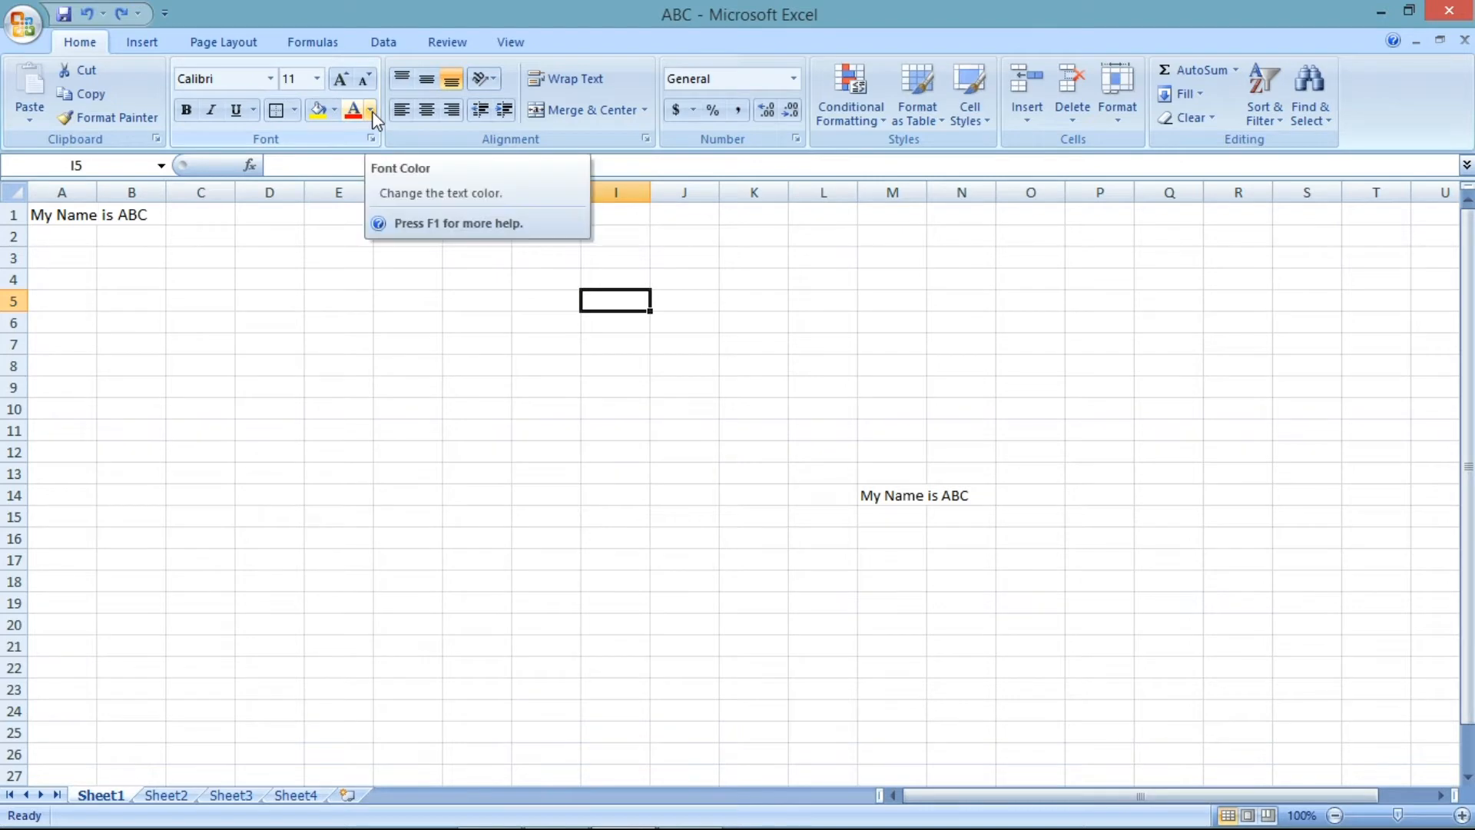
# - Increase the font size of the text in A1 to 22
pyautogui.click(83, 217)
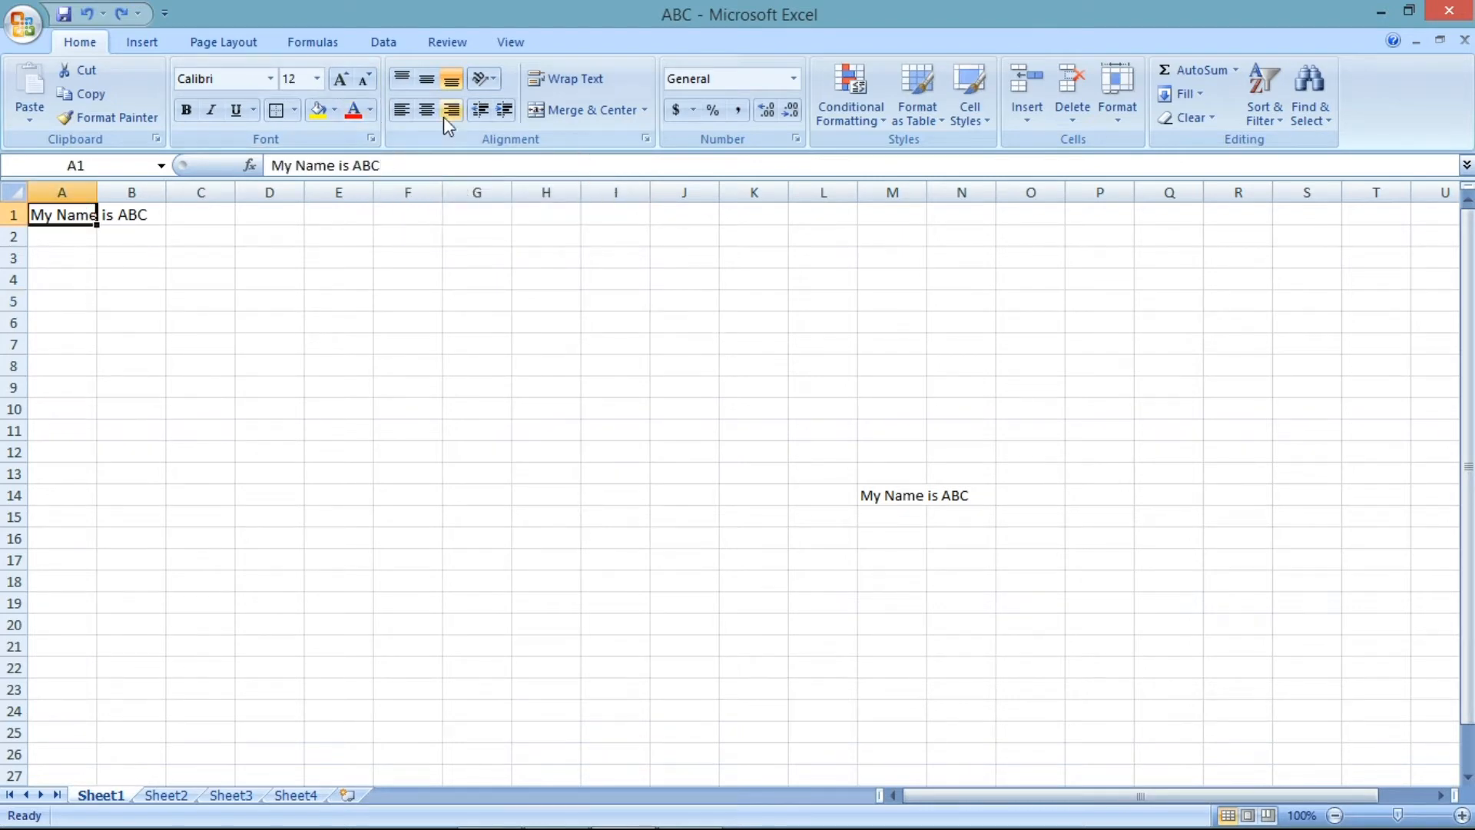
pyautogui.click(370, 110)
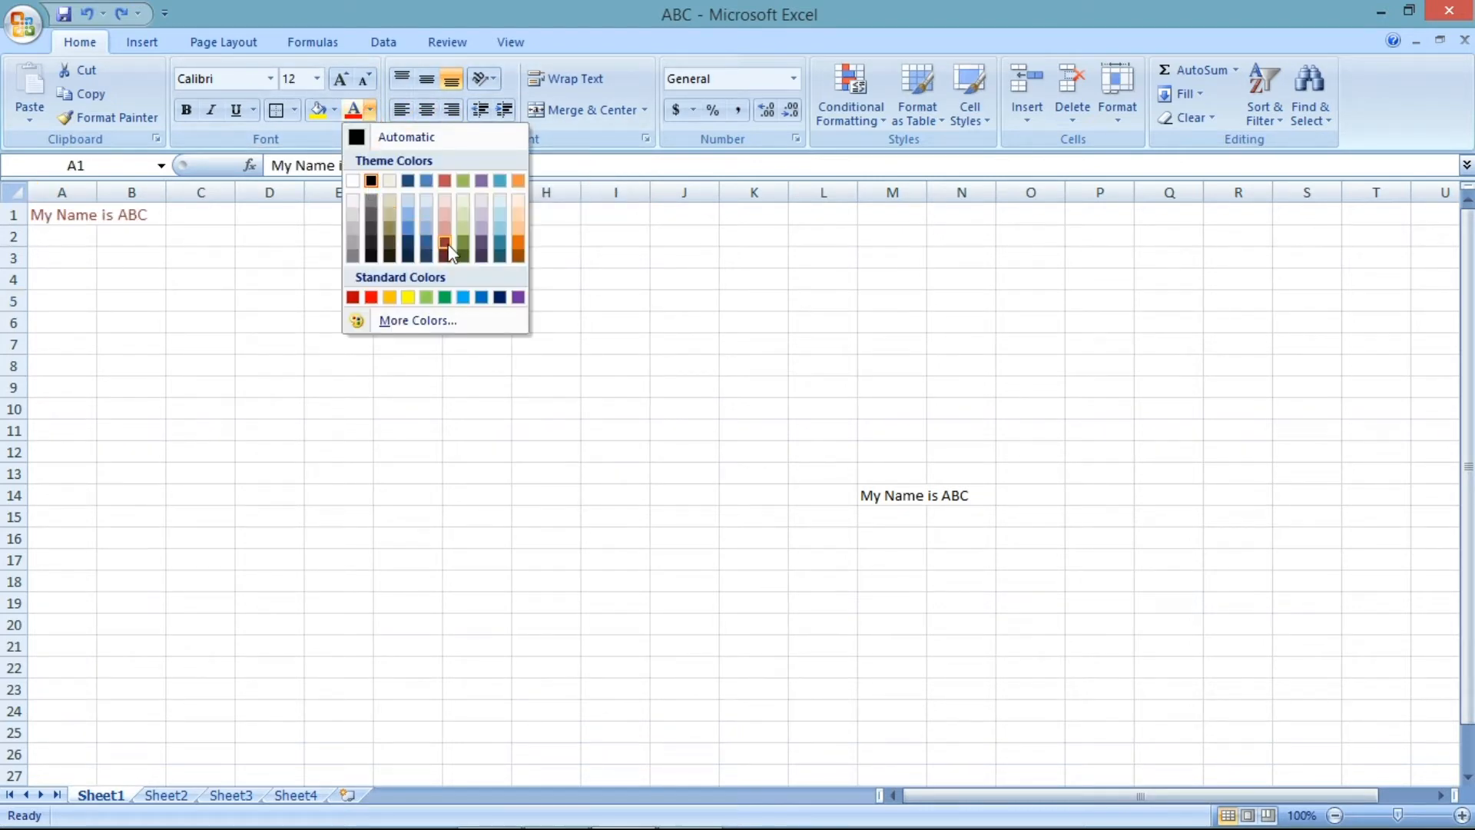
pyautogui.click(341, 78)
pyautogui.click(340, 79)
pyautogui.click(340, 78)
pyautogui.click(340, 78)
pyautogui.click(340, 78)
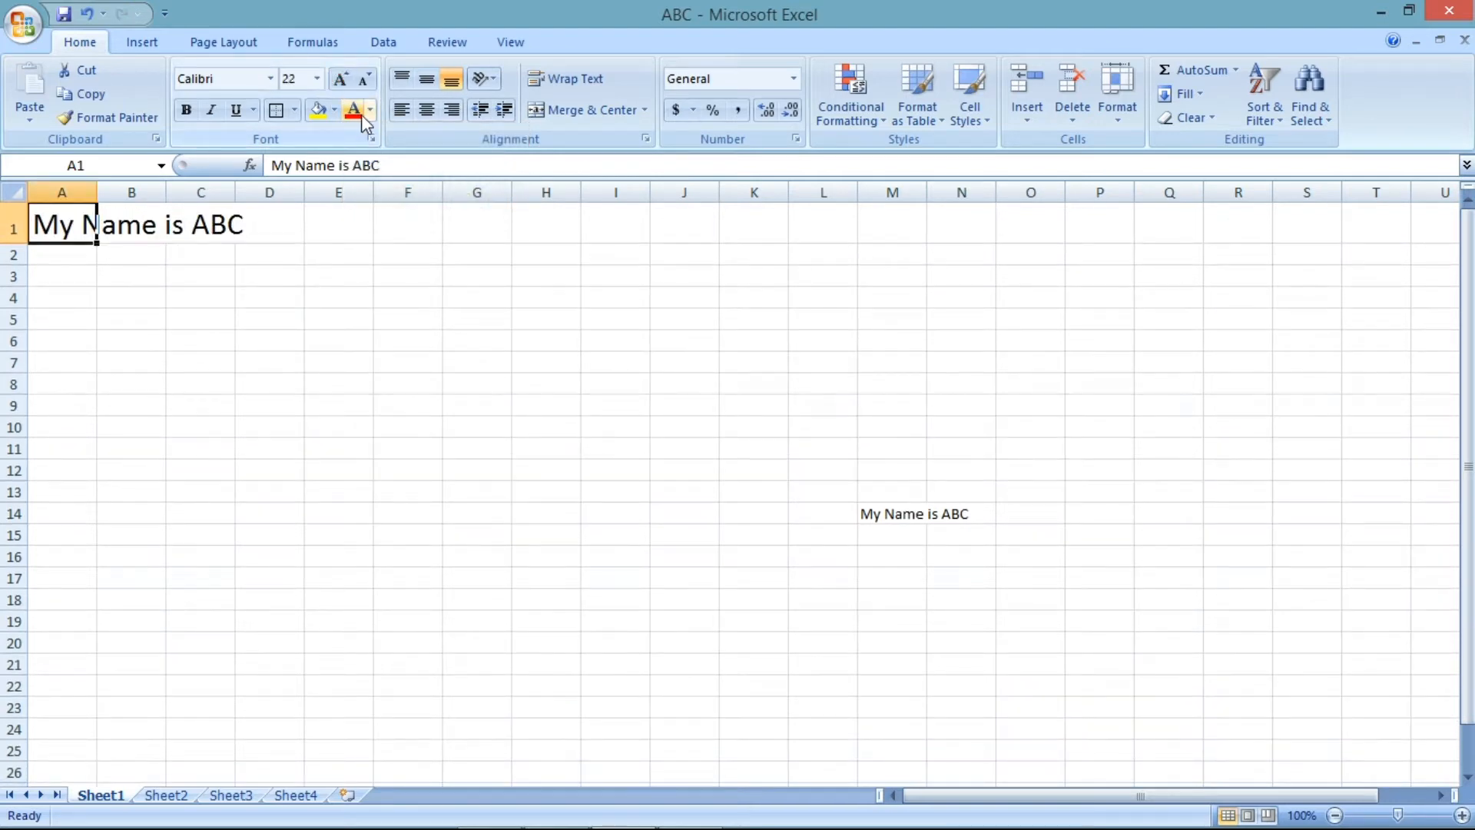
# - Switch A1's horizontal alignment to center, then right, and back to left
pyautogui.click(368, 111)
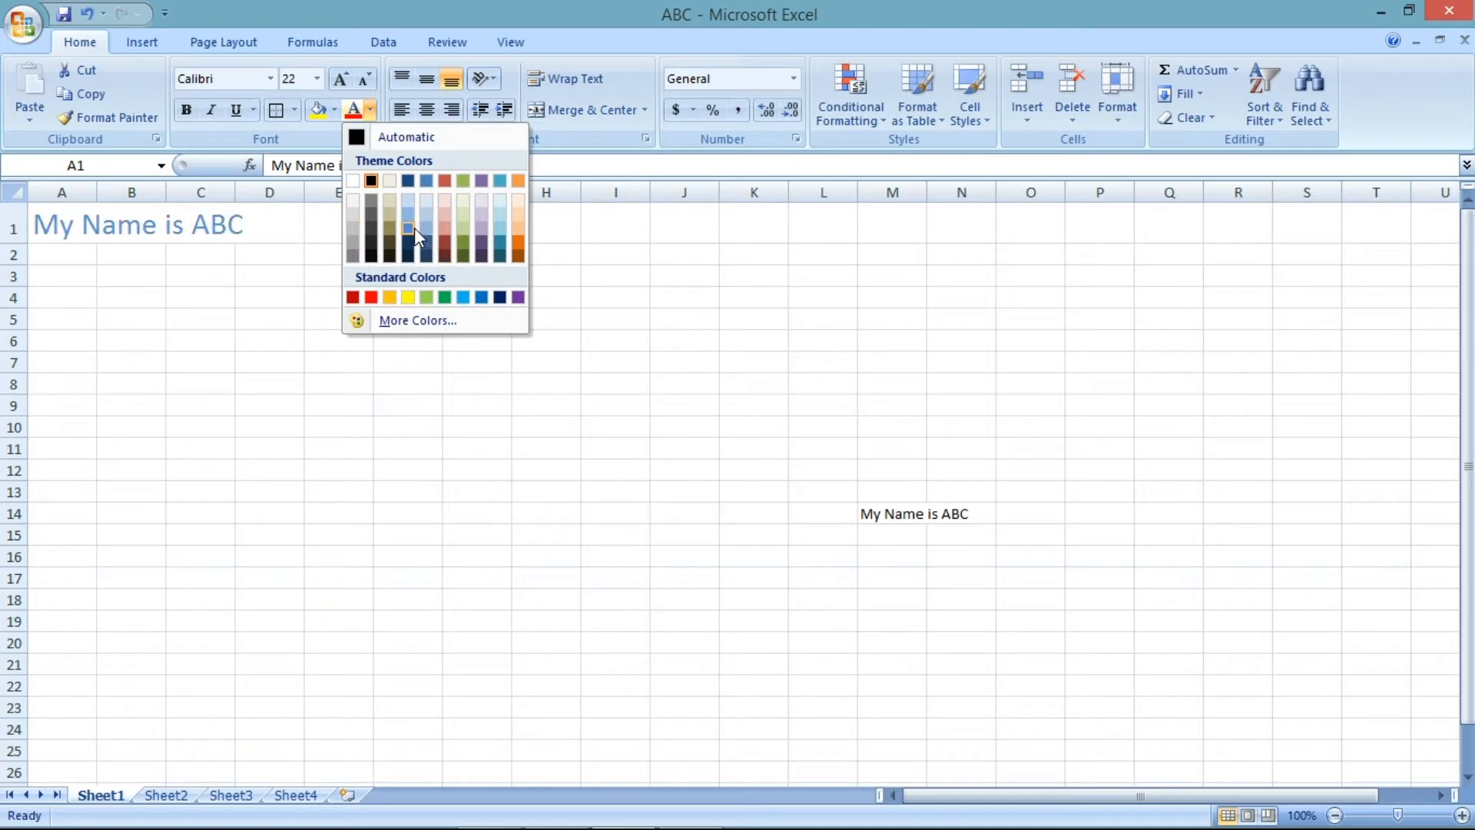
pyautogui.click(597, 234)
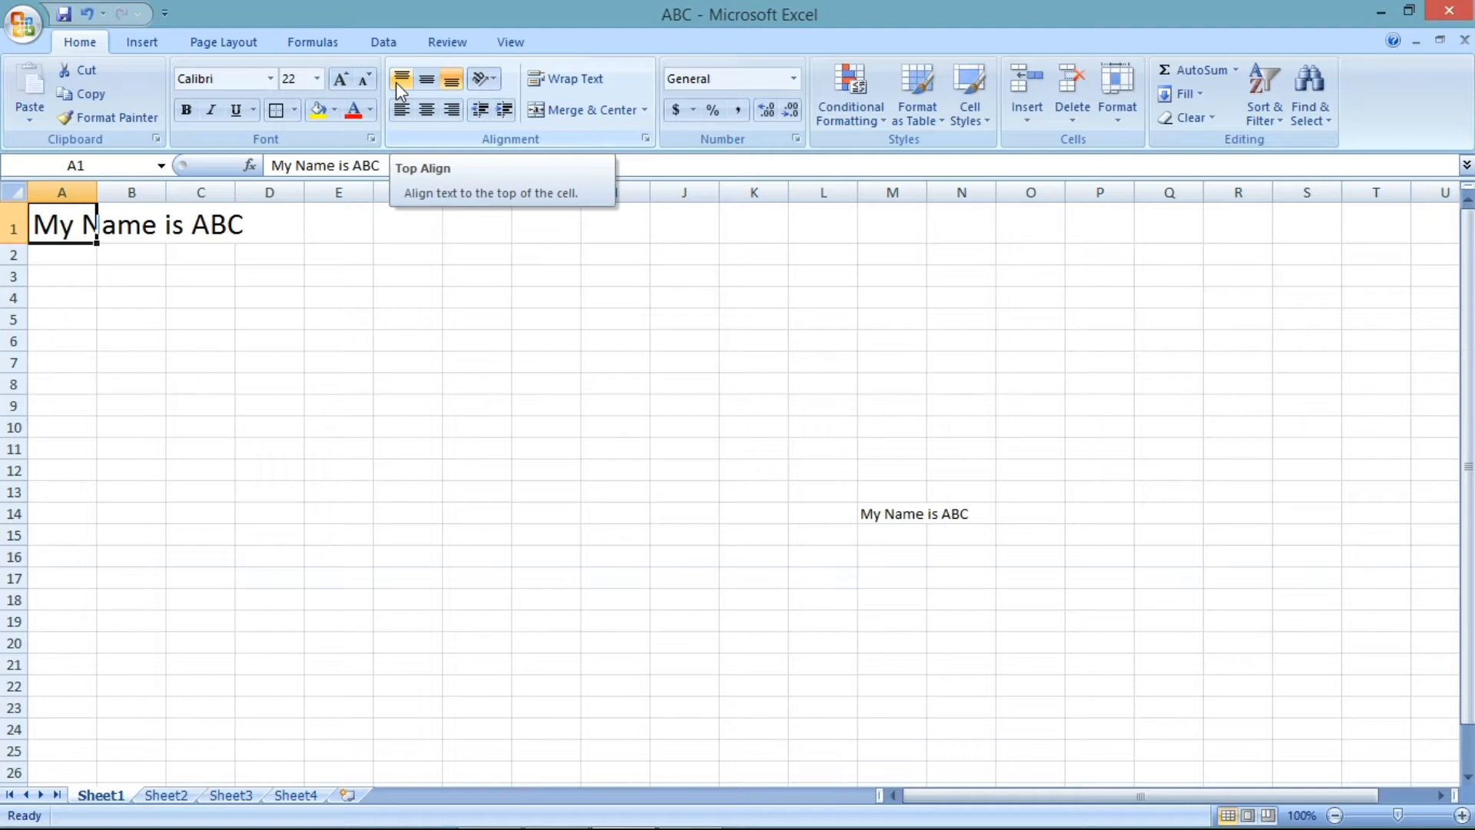
pyautogui.click(428, 112)
pyautogui.click(454, 111)
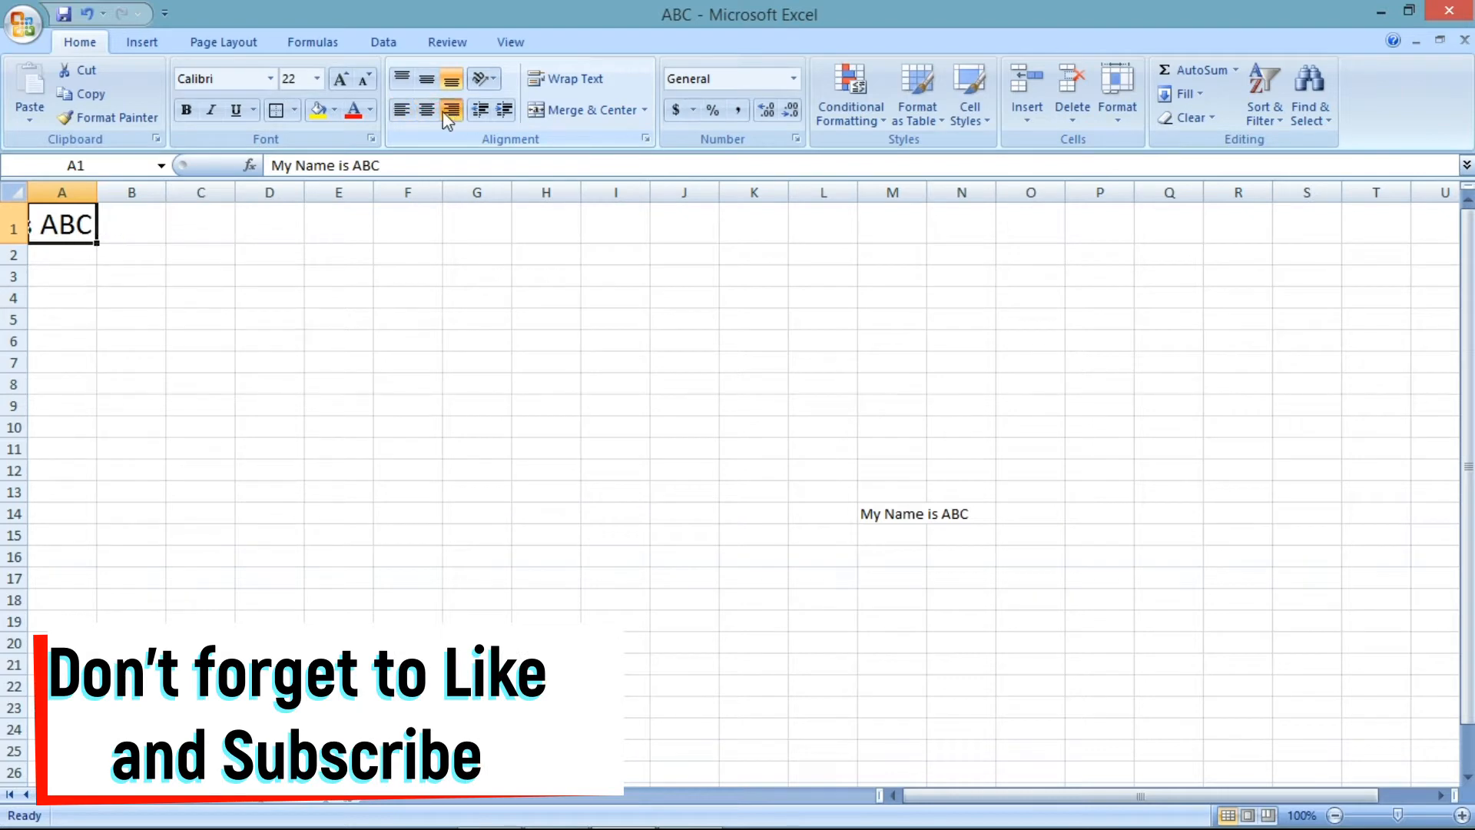
pyautogui.click(401, 111)
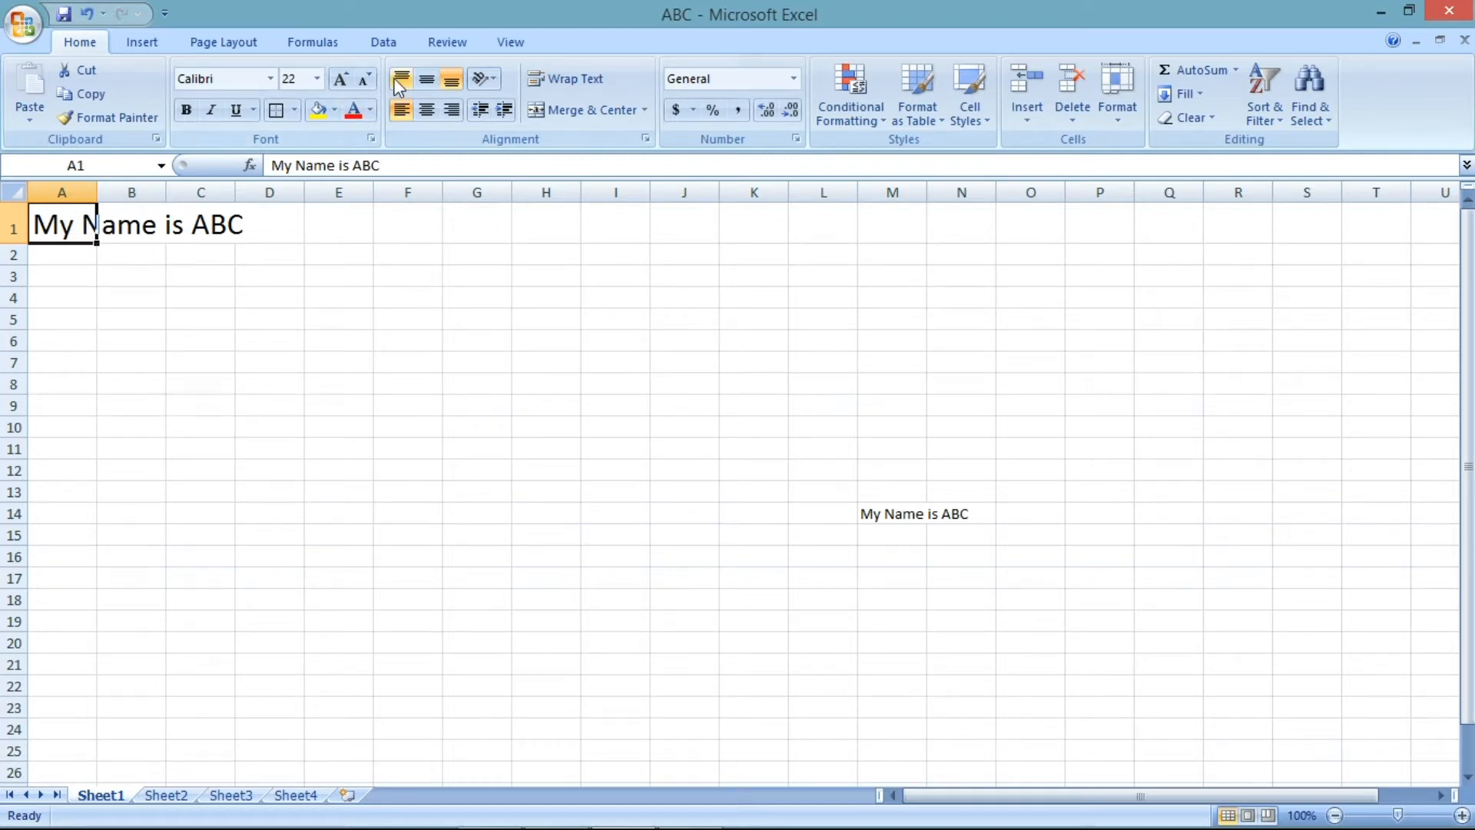
# - Set A1 to top vertical alignment and decrease its font size to 14
pyautogui.click(426, 80)
pyautogui.click(401, 78)
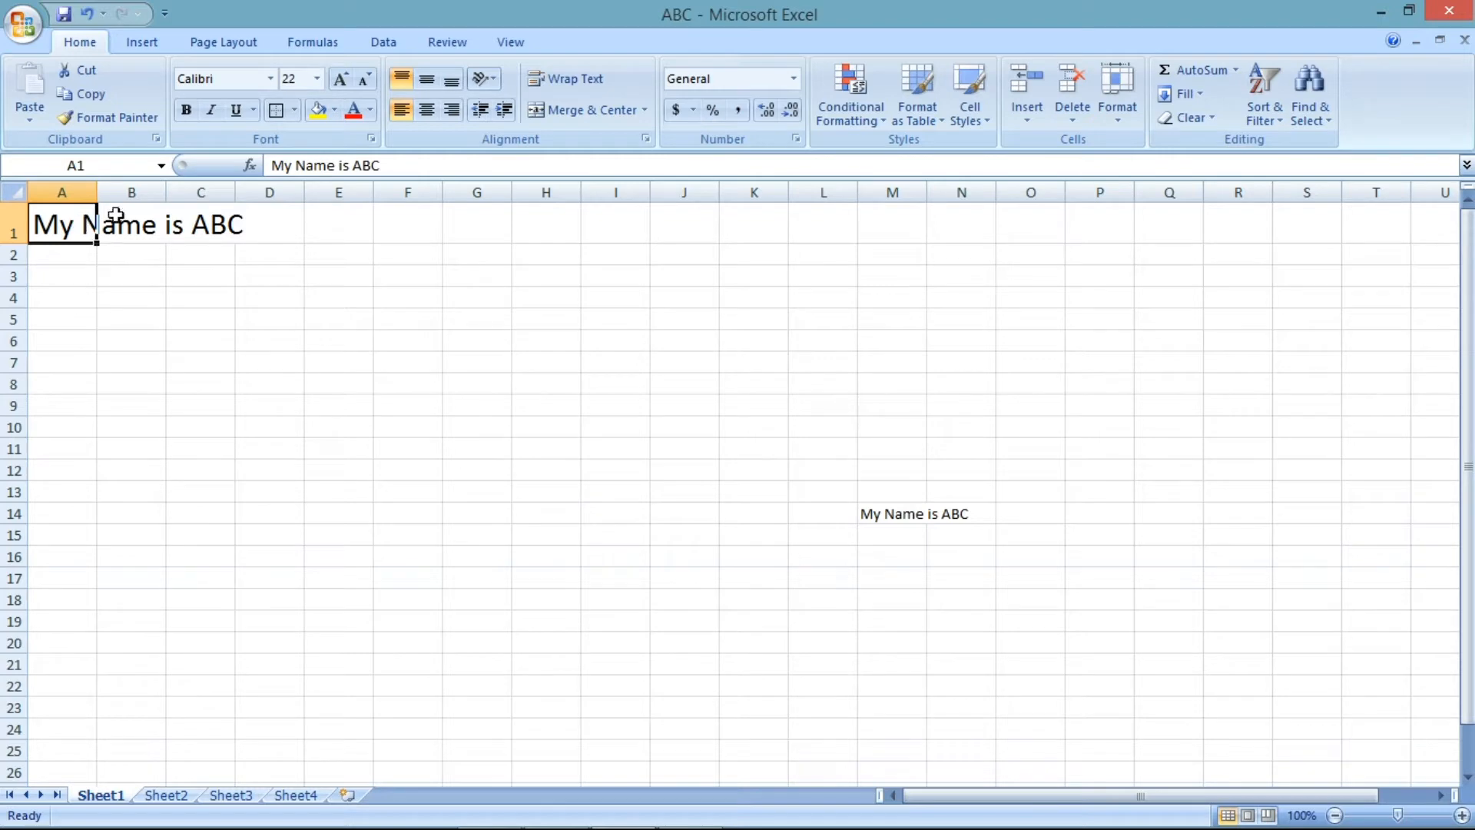
pyautogui.click(363, 80)
pyautogui.click(363, 82)
pyautogui.click(363, 81)
pyautogui.click(363, 82)
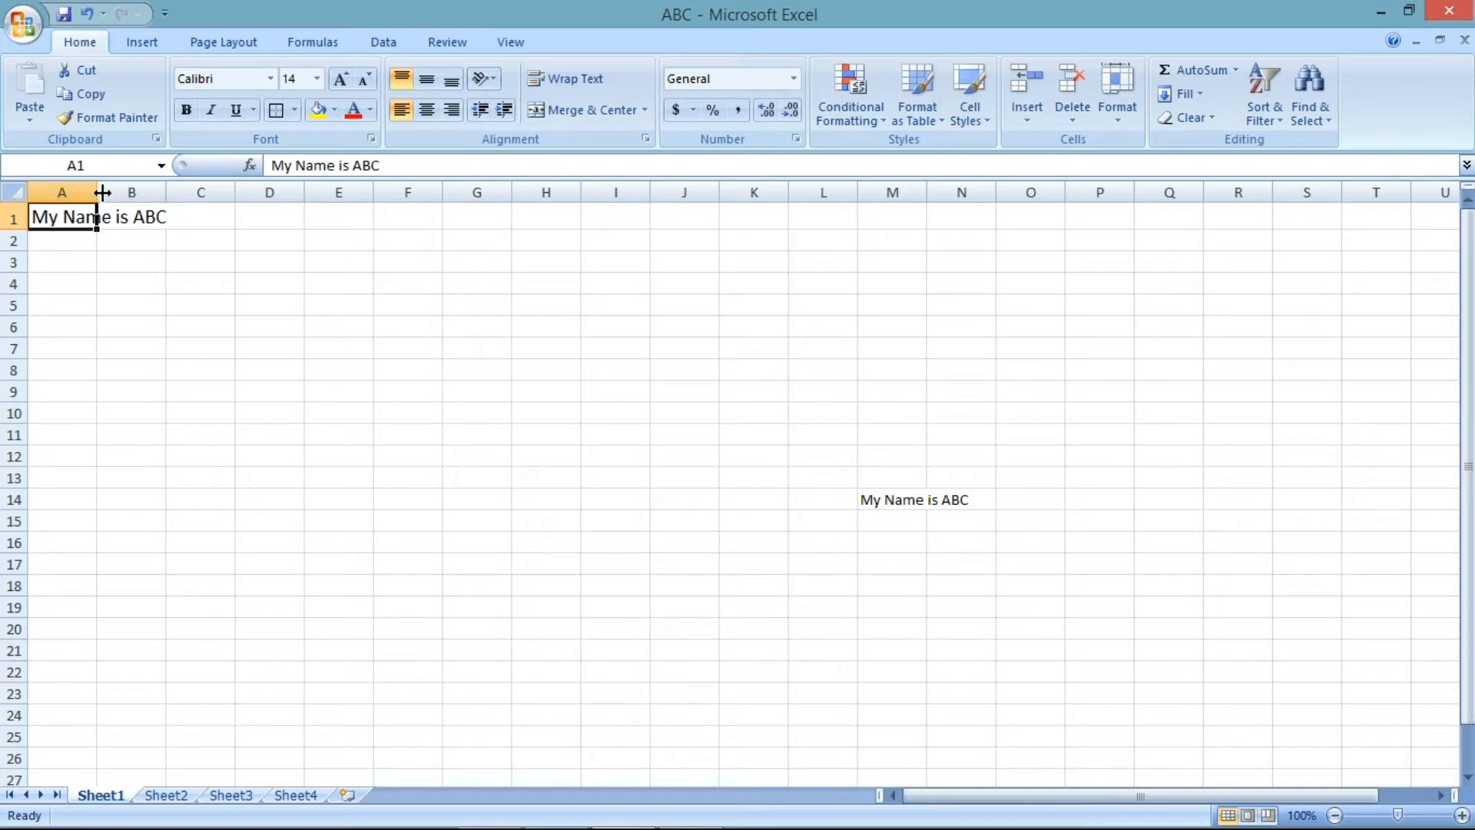
# - Widen column A and make row 1 much taller
pyautogui.moveTo(99, 193); pyautogui.dragTo(487, 219)
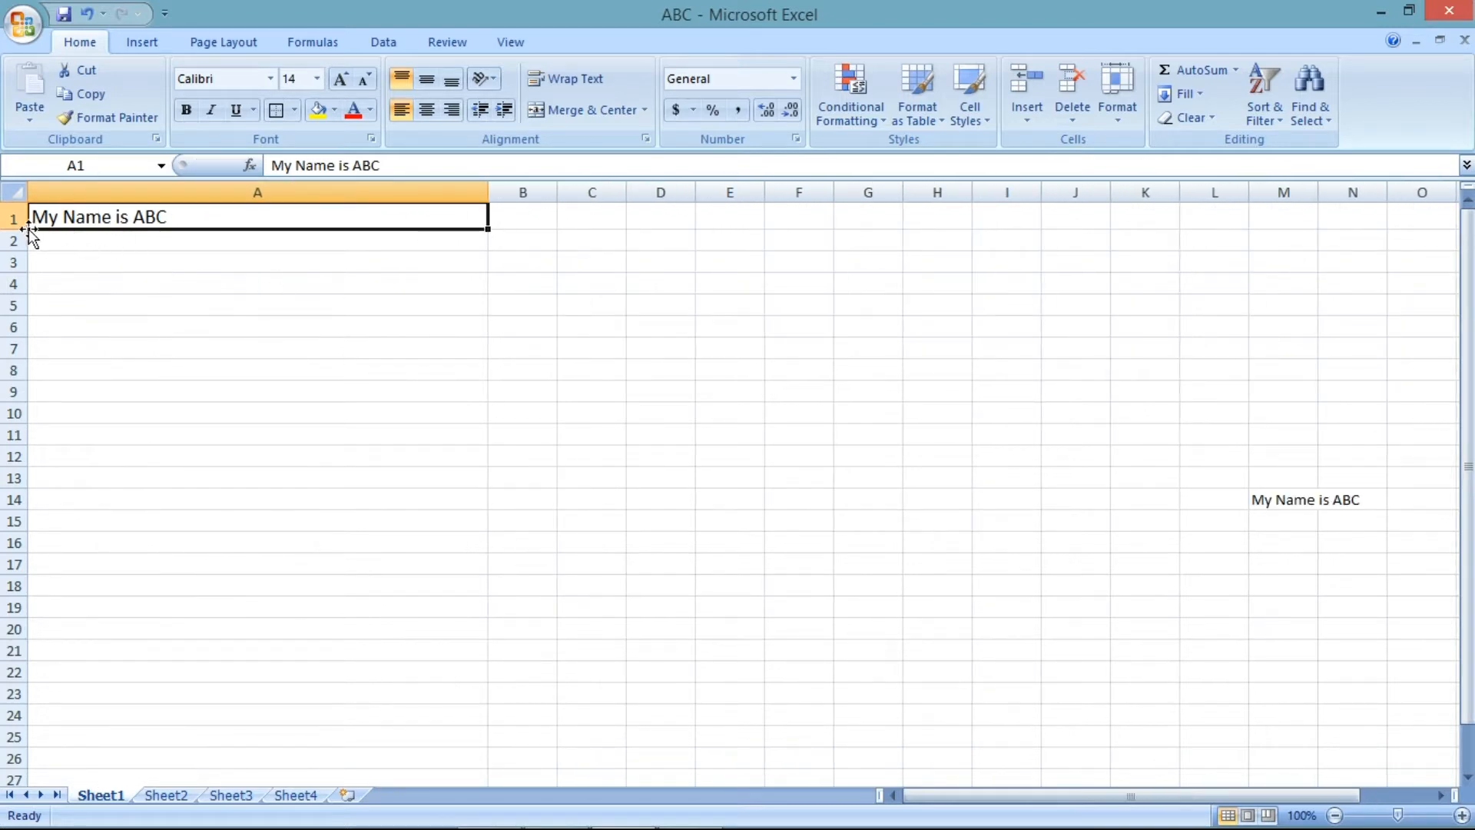
pyautogui.moveTo(13, 229); pyautogui.dragTo(43, 518)
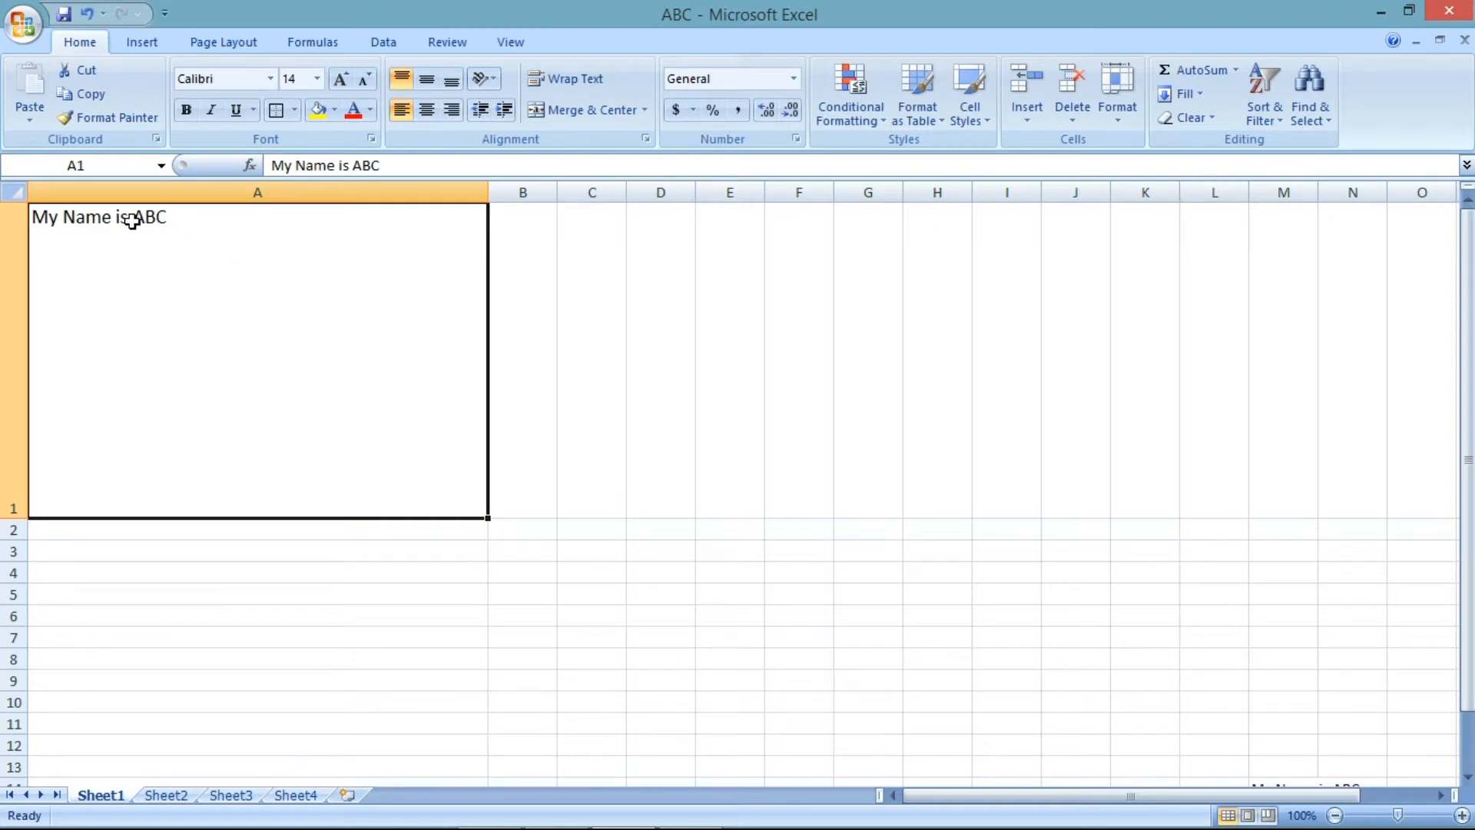
# - Center A1's text, then align it middle, bottom and right within the enlarged cell
pyautogui.click(422, 115)
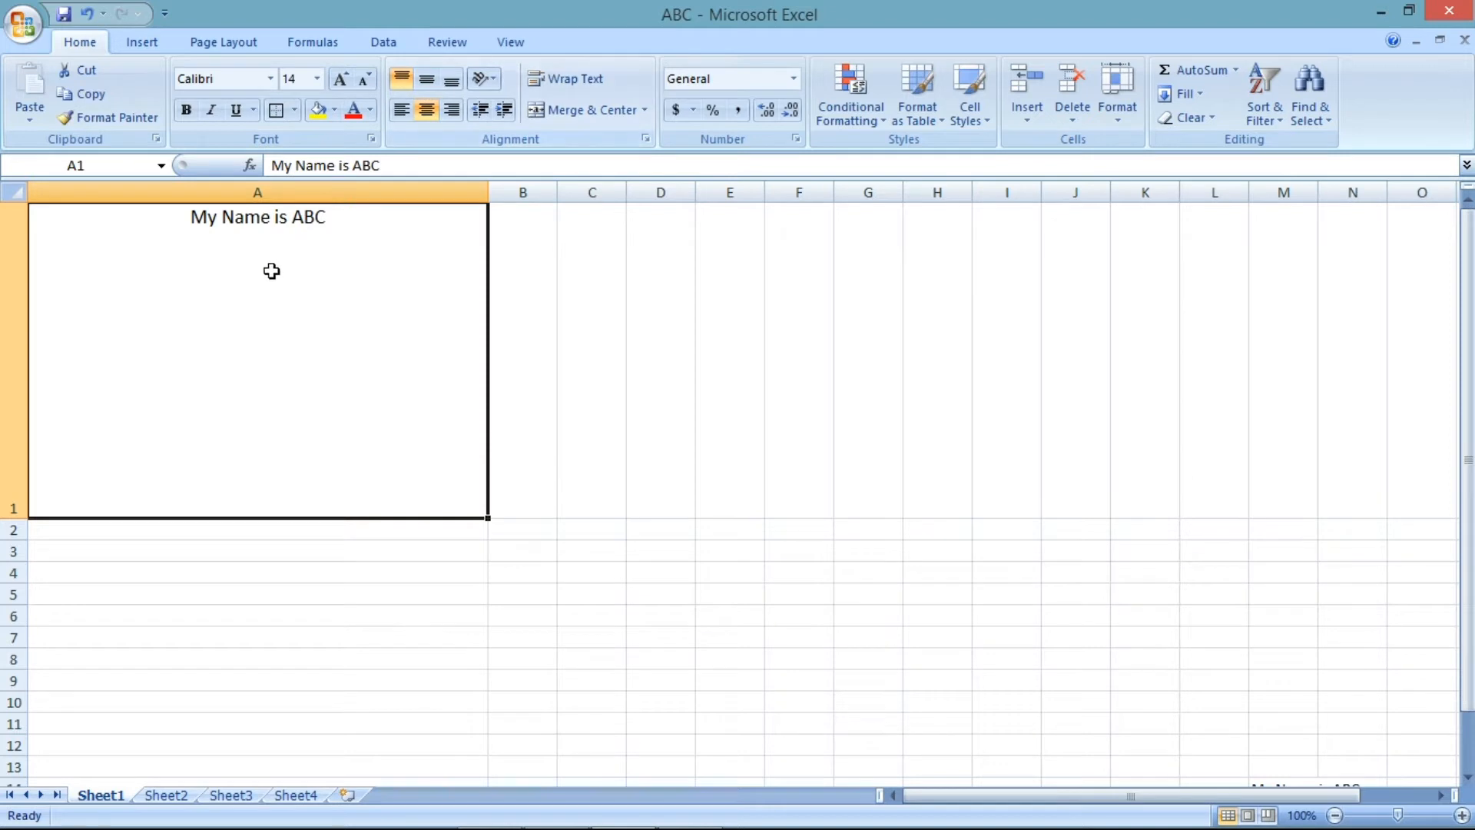
pyautogui.click(430, 85)
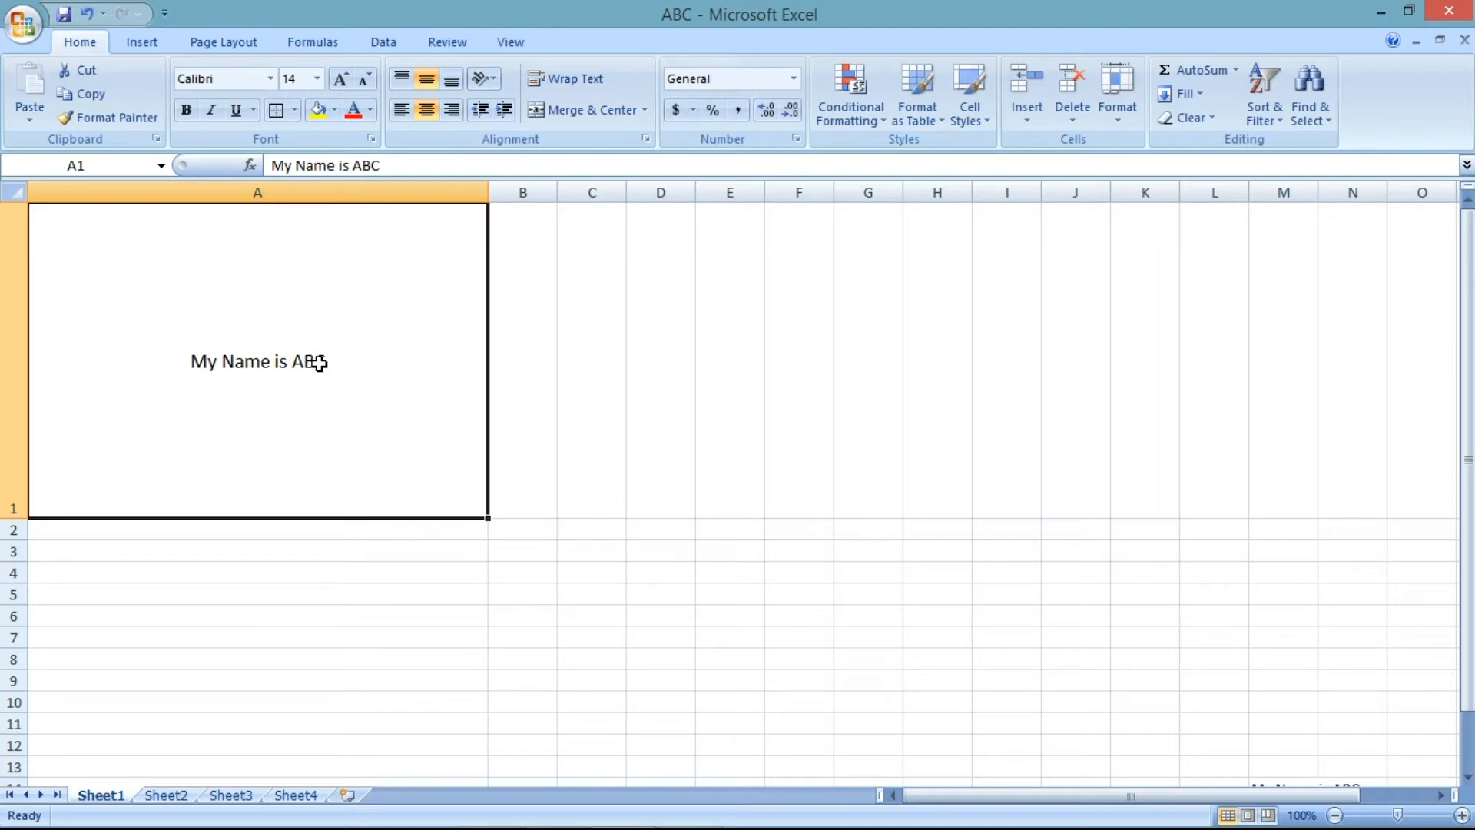
pyautogui.click(451, 79)
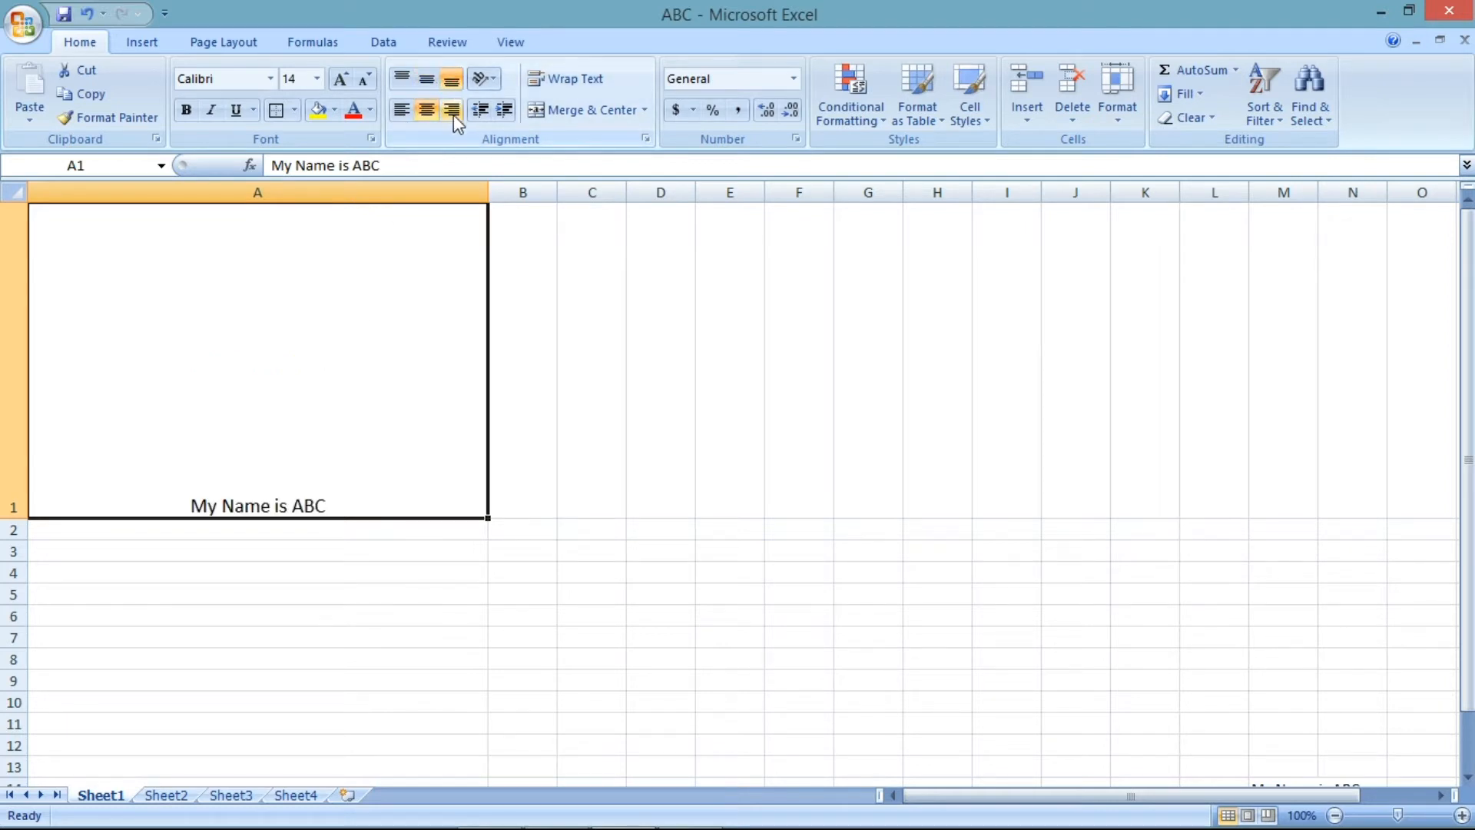
pyautogui.click(453, 112)
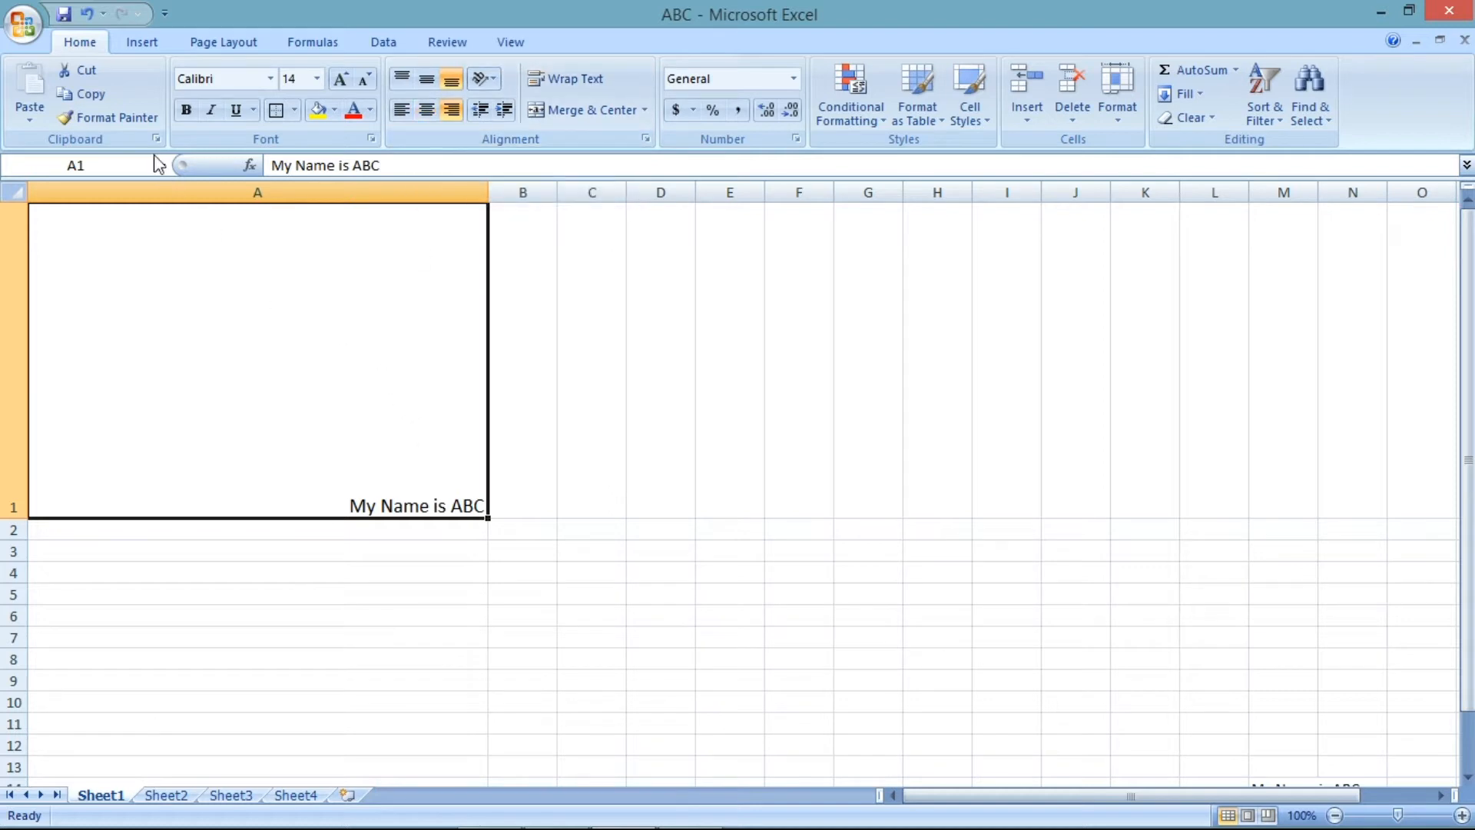
# - Undo all changes back through the column width change
pyautogui.click(102, 14)
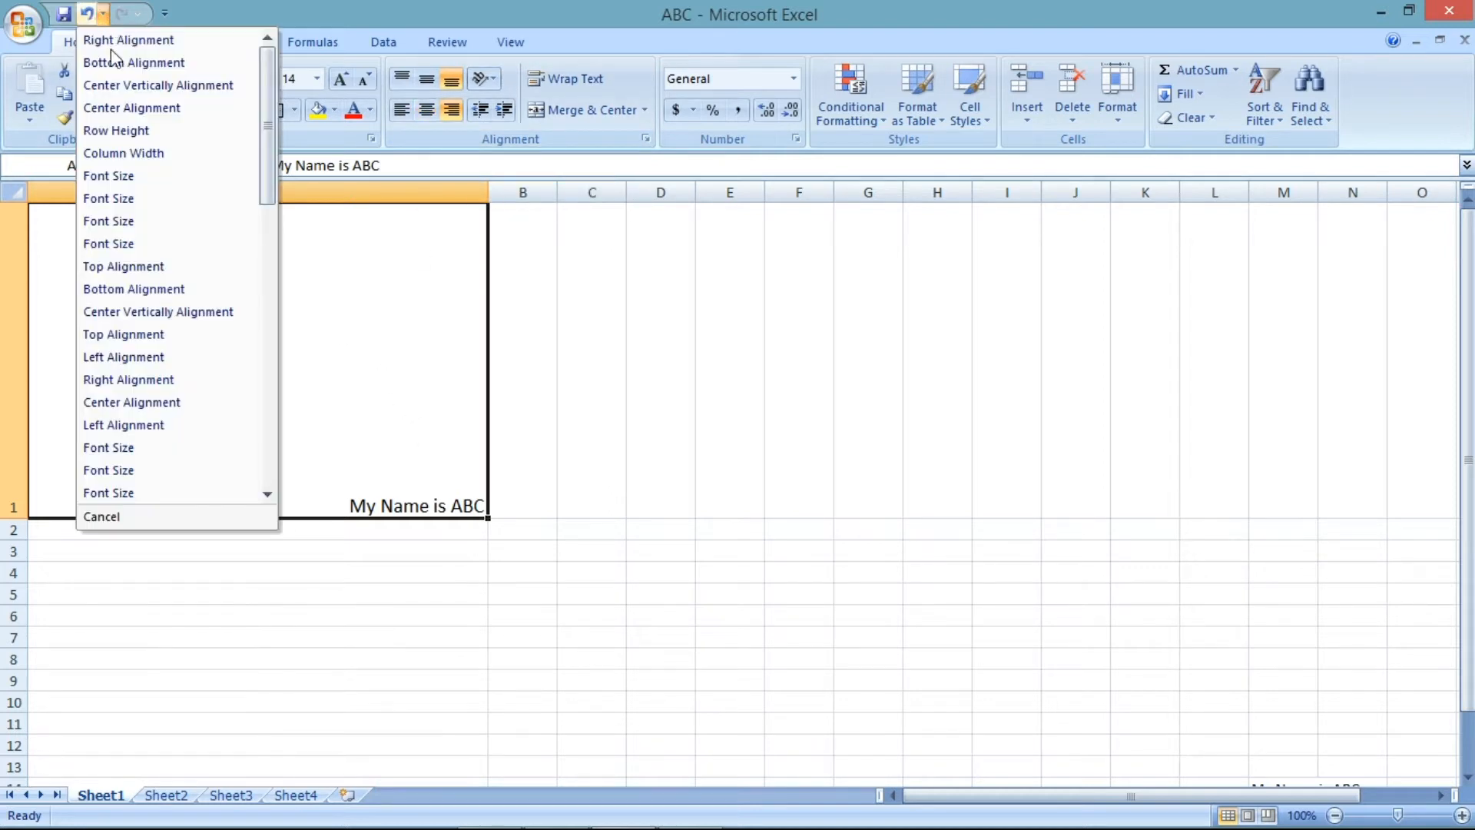
pyautogui.click(144, 157)
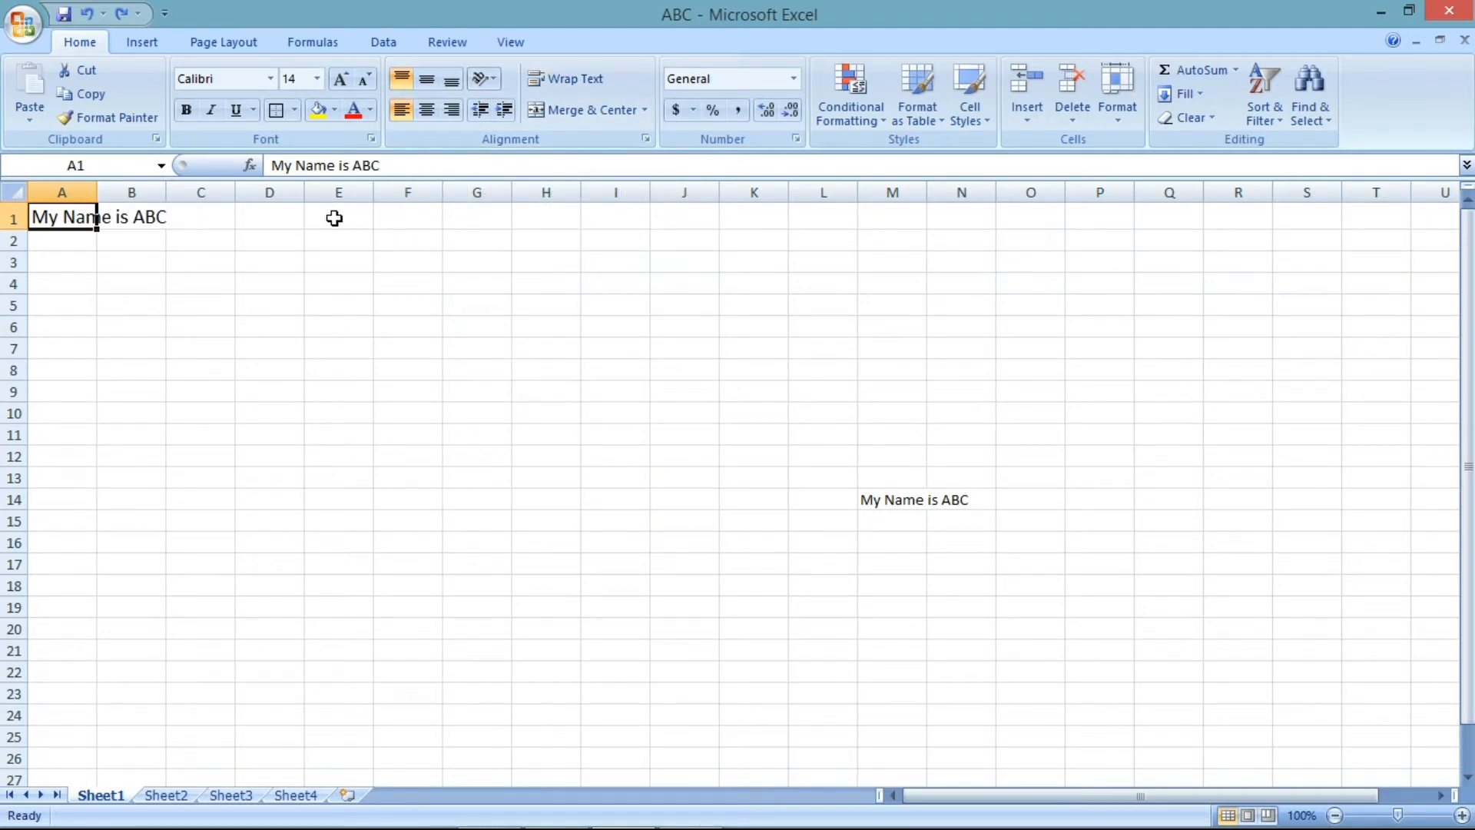
# - Replace A1's text with ABC and reselect A1
pyautogui.moveTo(354, 169); pyautogui.dragTo(270, 165)
pyautogui.press('BackSpace')
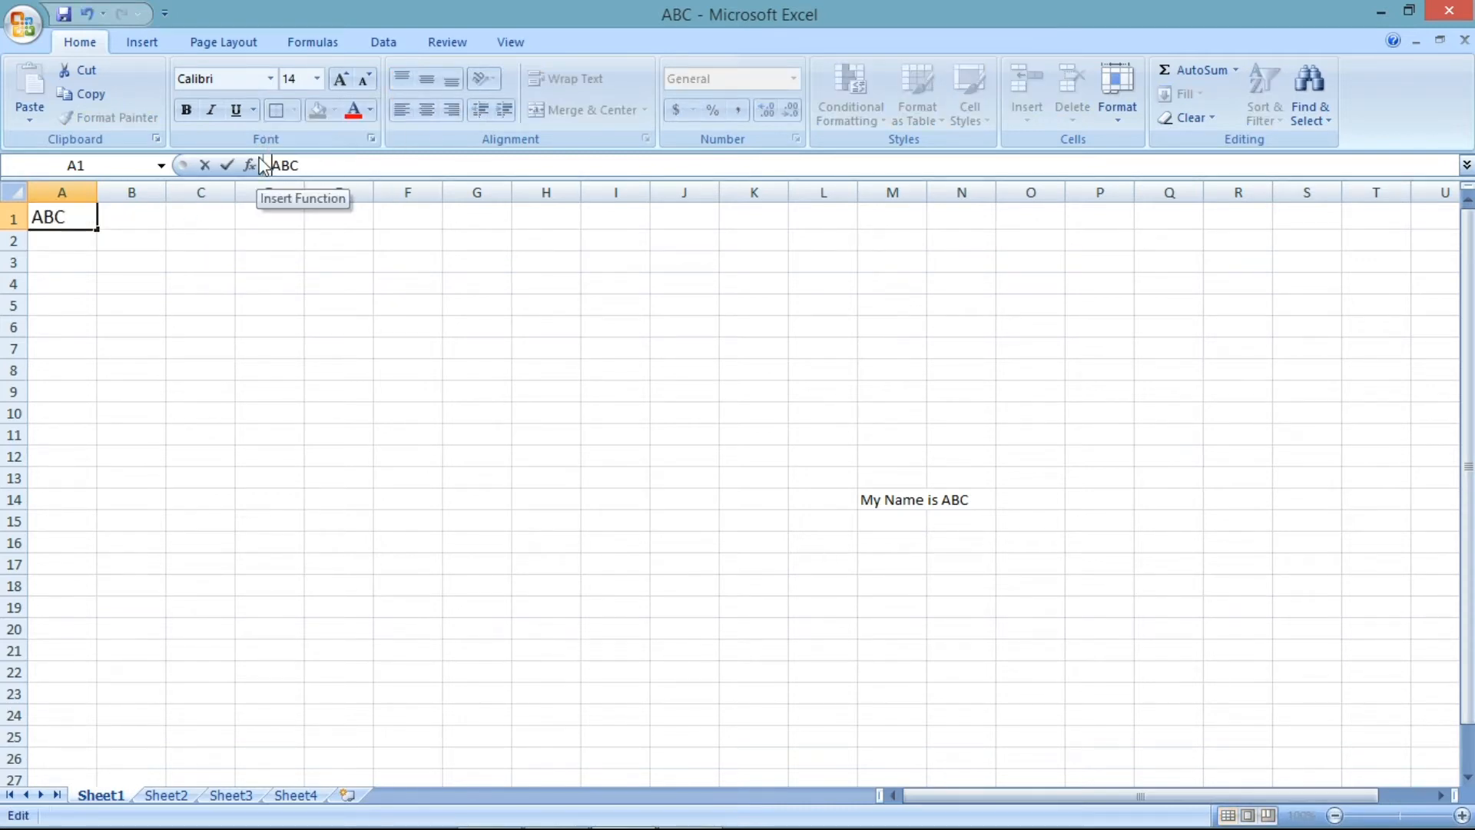
pyautogui.click(125, 261)
pyautogui.click(77, 222)
# - Apply the Angle Counterclockwise orientation to A1, toggle it off, and apply it again
pyautogui.click(484, 79)
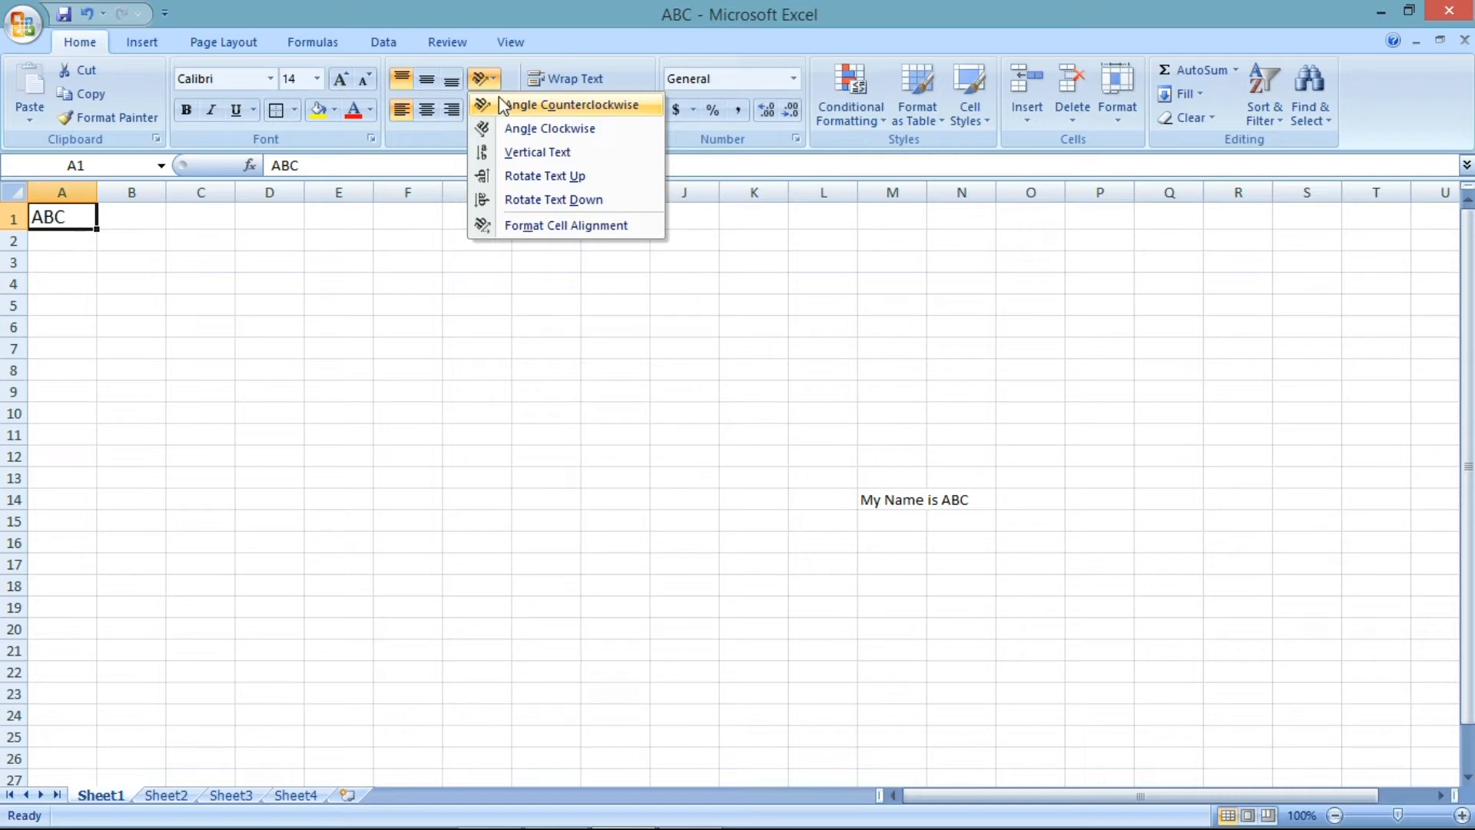
pyautogui.click(503, 105)
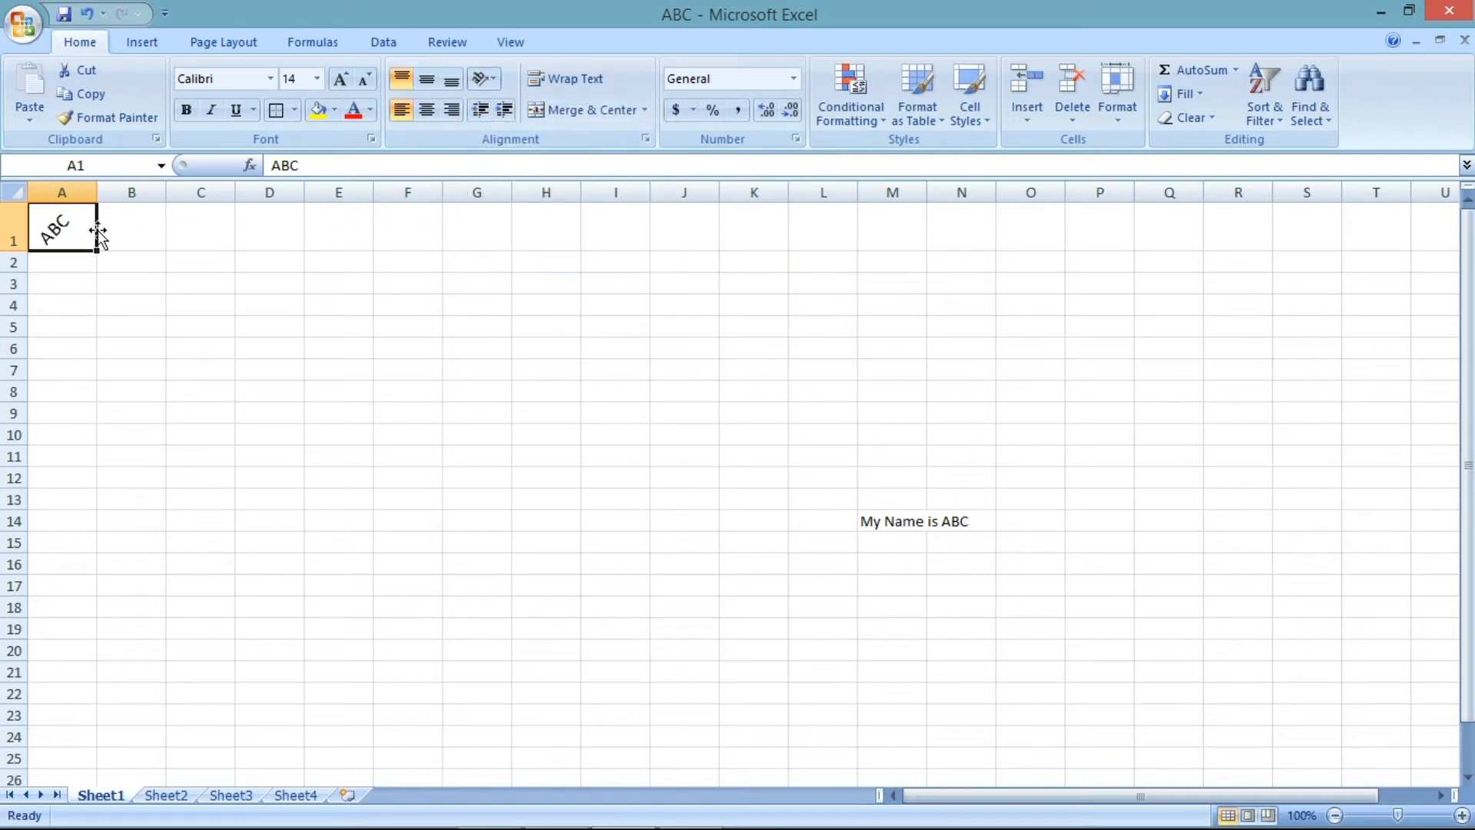
pyautogui.click(490, 85)
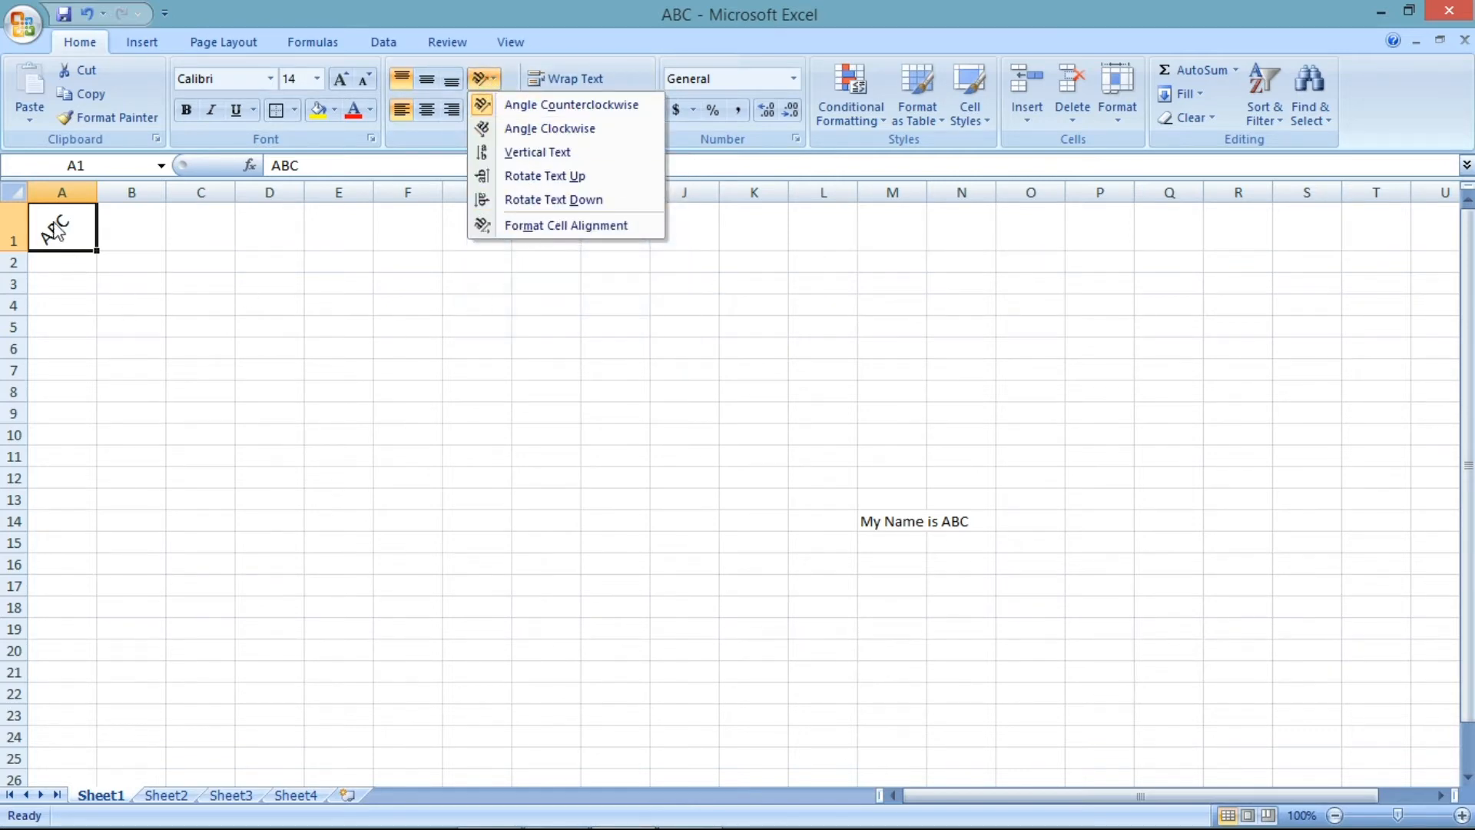
pyautogui.click(560, 107)
pyautogui.click(484, 78)
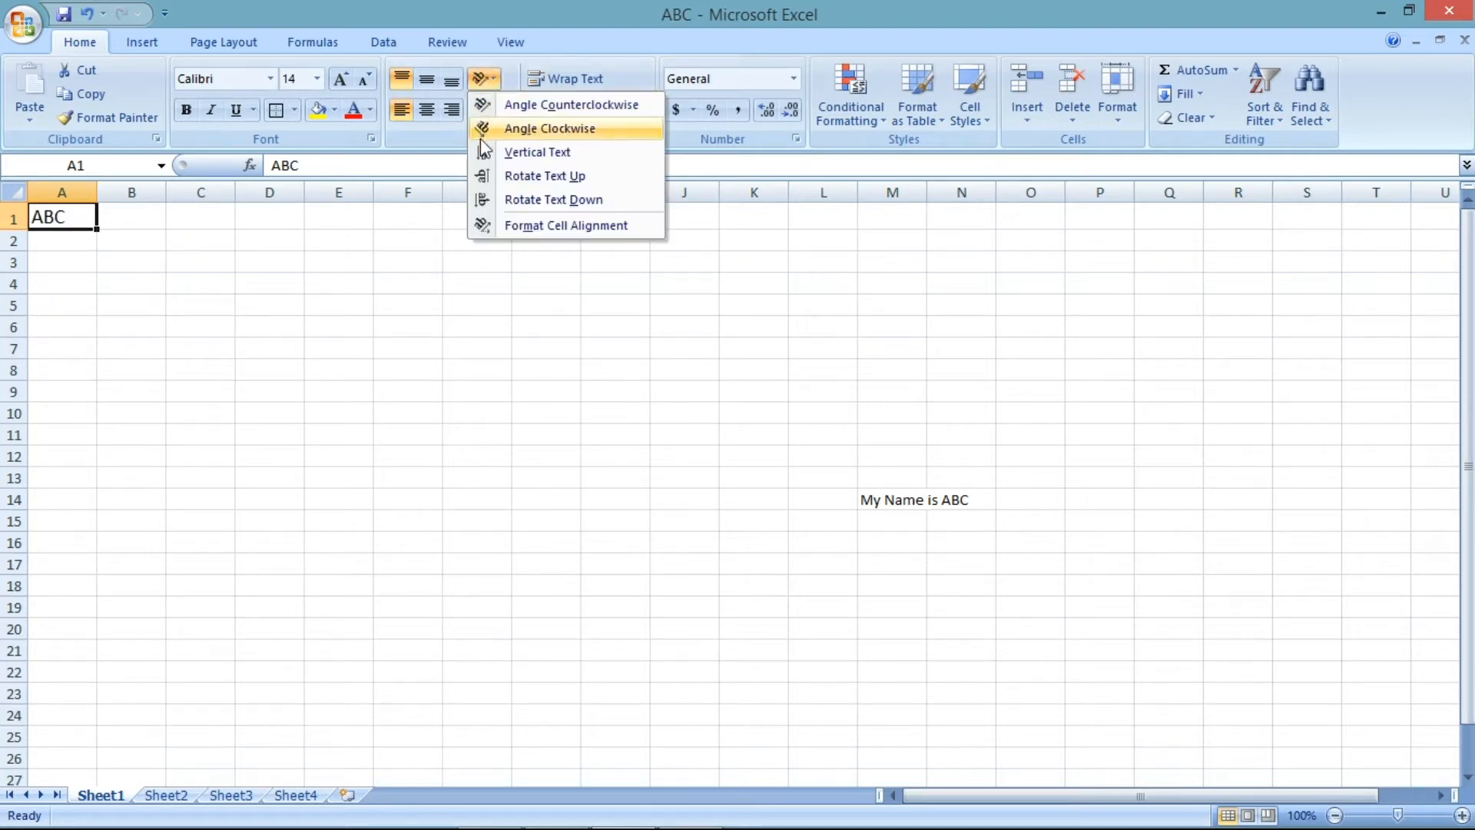
pyautogui.click(526, 107)
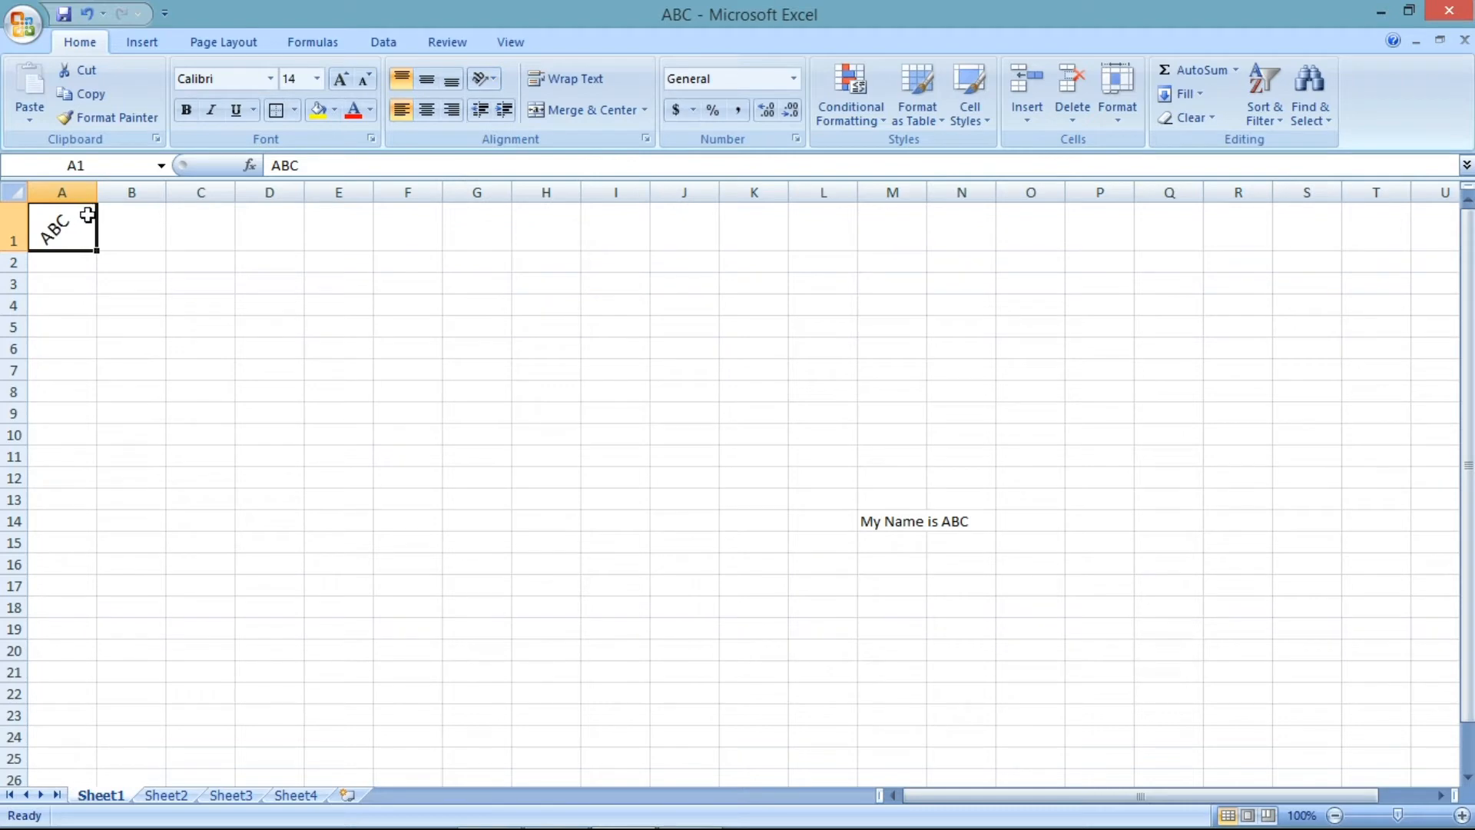
# - Set A1's orientation to Vertical Text, then back to Angle Counterclockwise
pyautogui.click(484, 78)
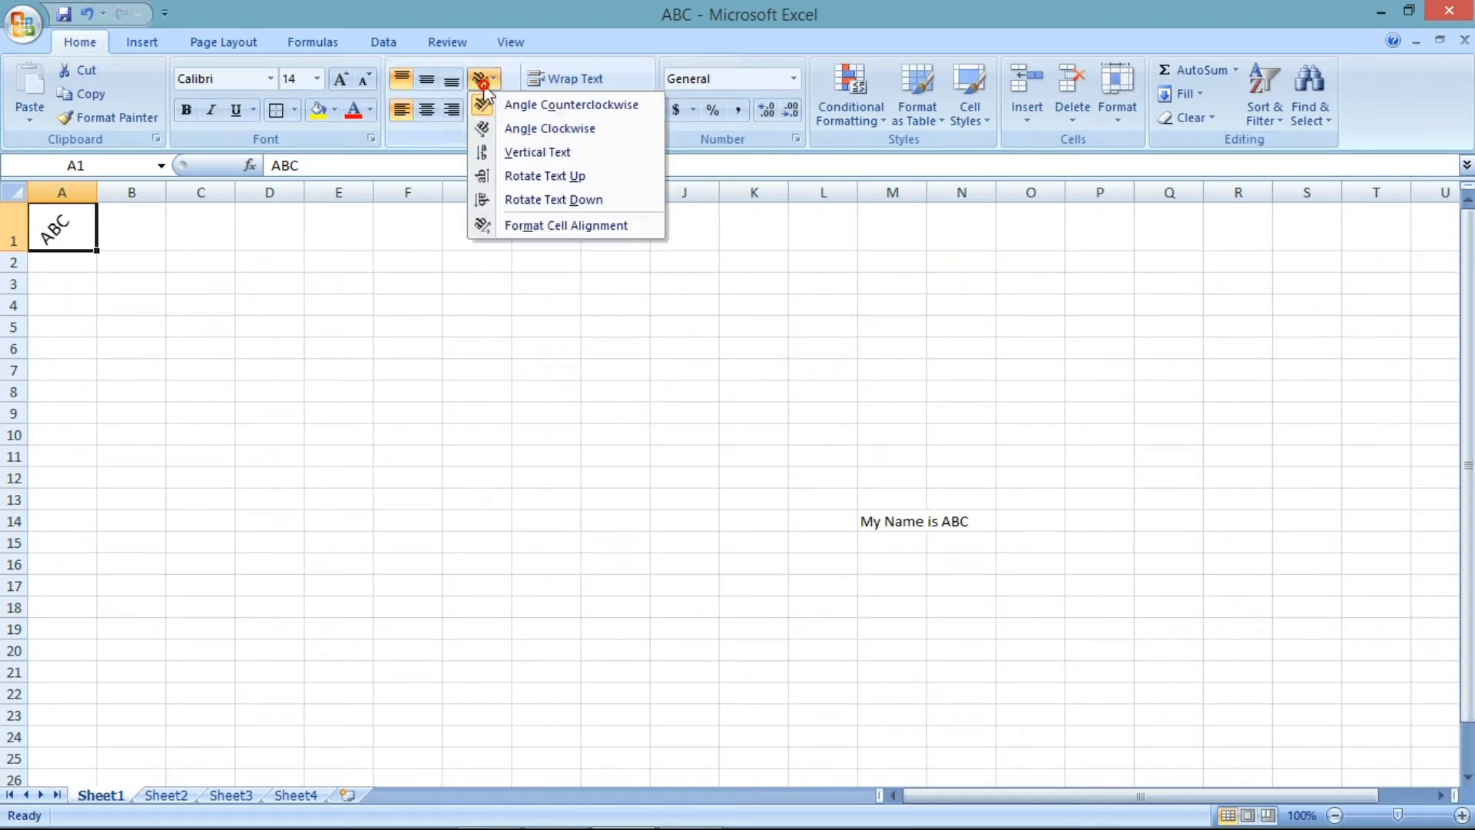
pyautogui.click(498, 153)
pyautogui.click(486, 77)
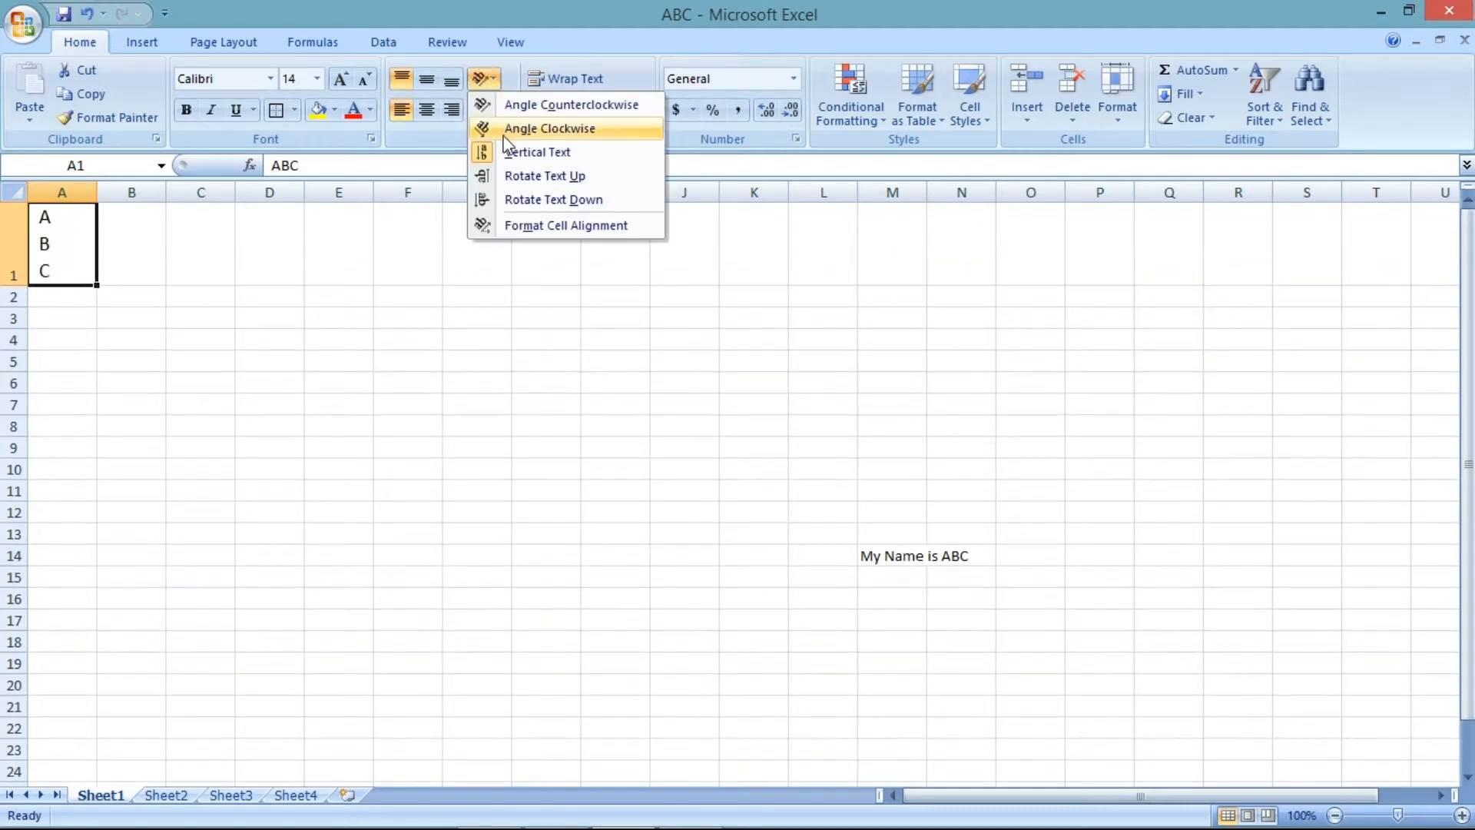
pyautogui.click(503, 104)
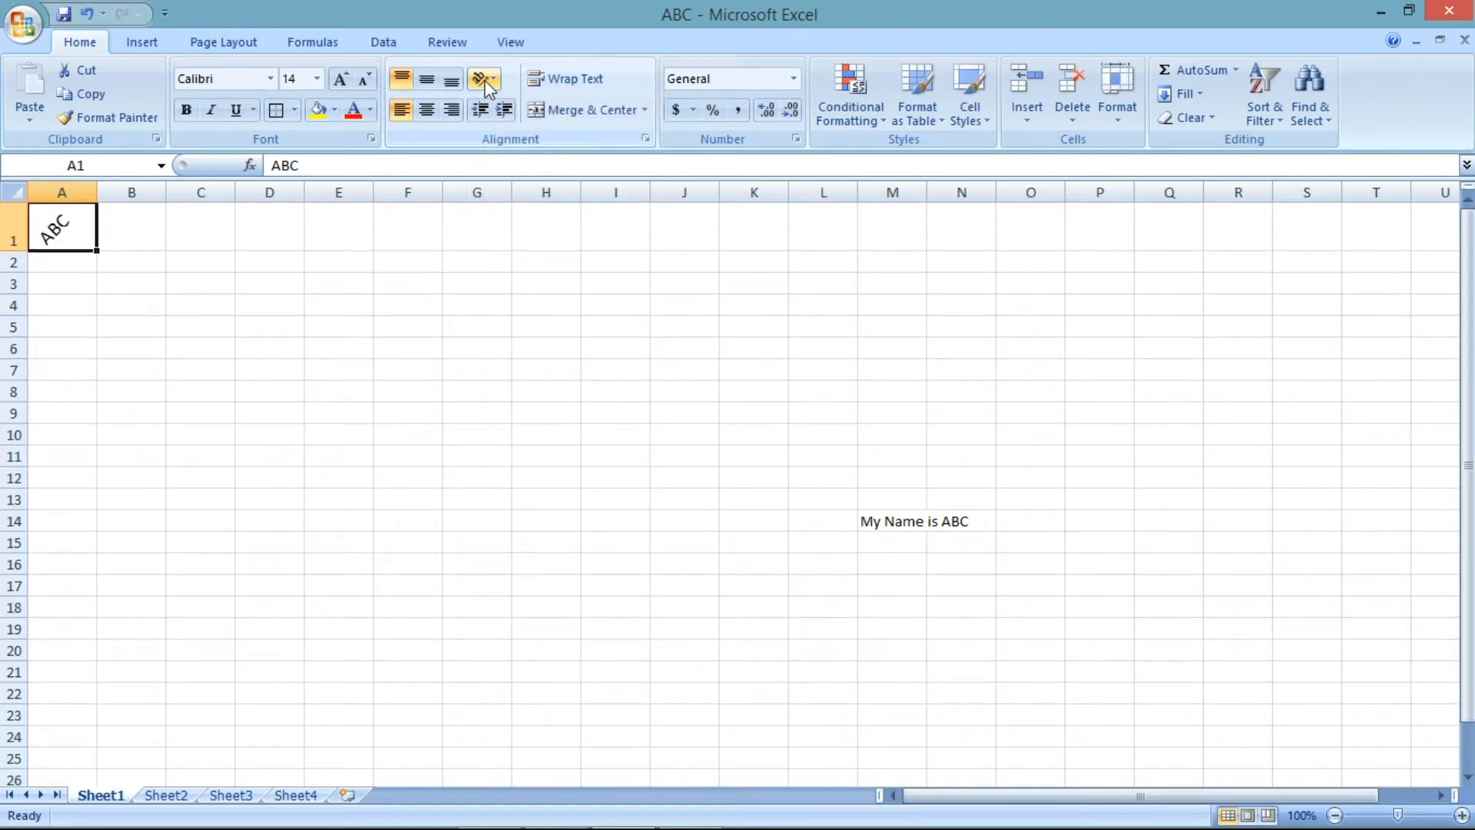
# - Set A1's text orientation to 15 degrees in the Format Cells alignment settings
pyautogui.click(486, 83)
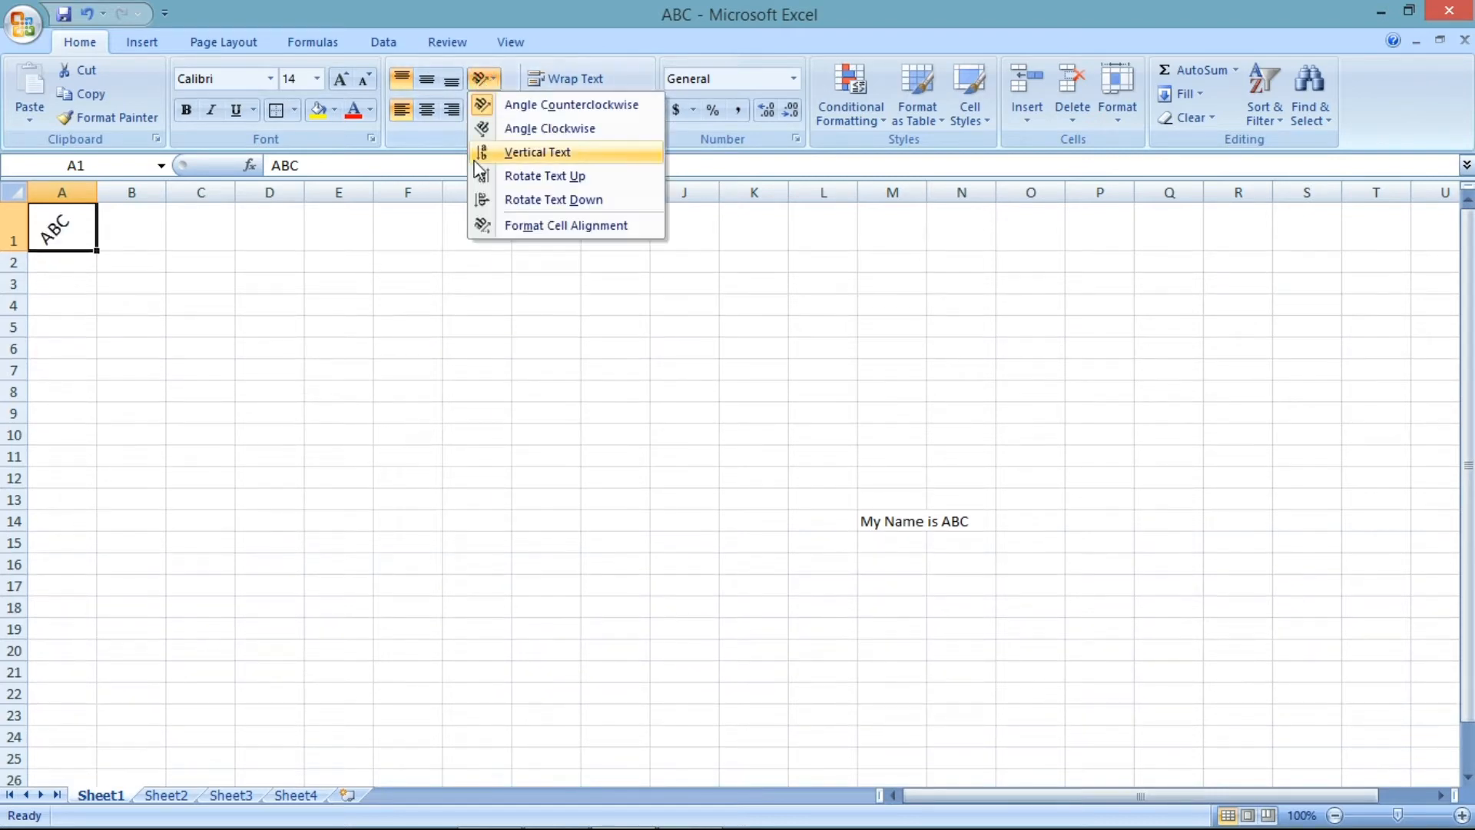
pyautogui.click(517, 227)
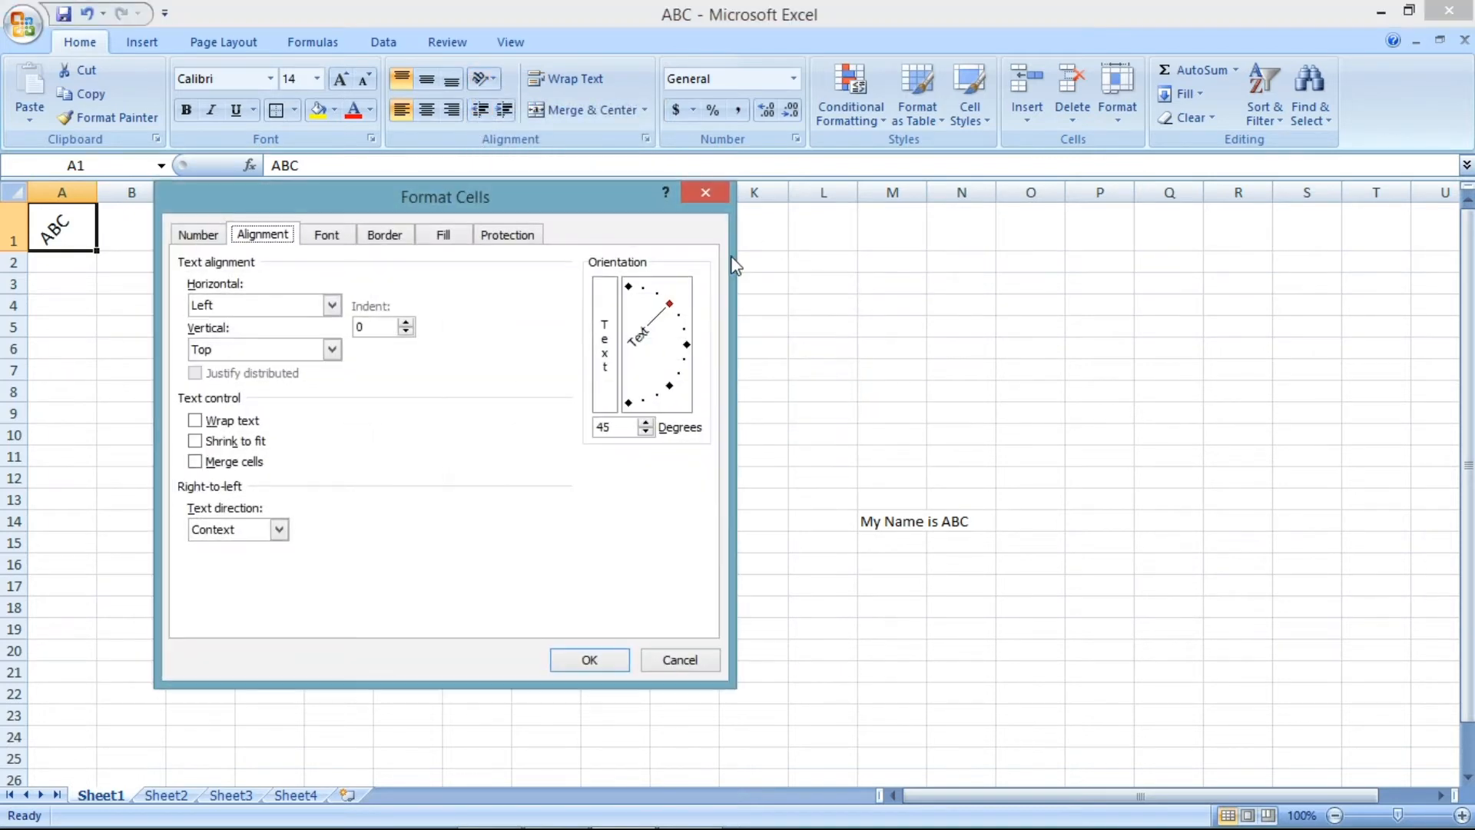
pyautogui.moveTo(619, 191); pyautogui.dragTo(789, 122)
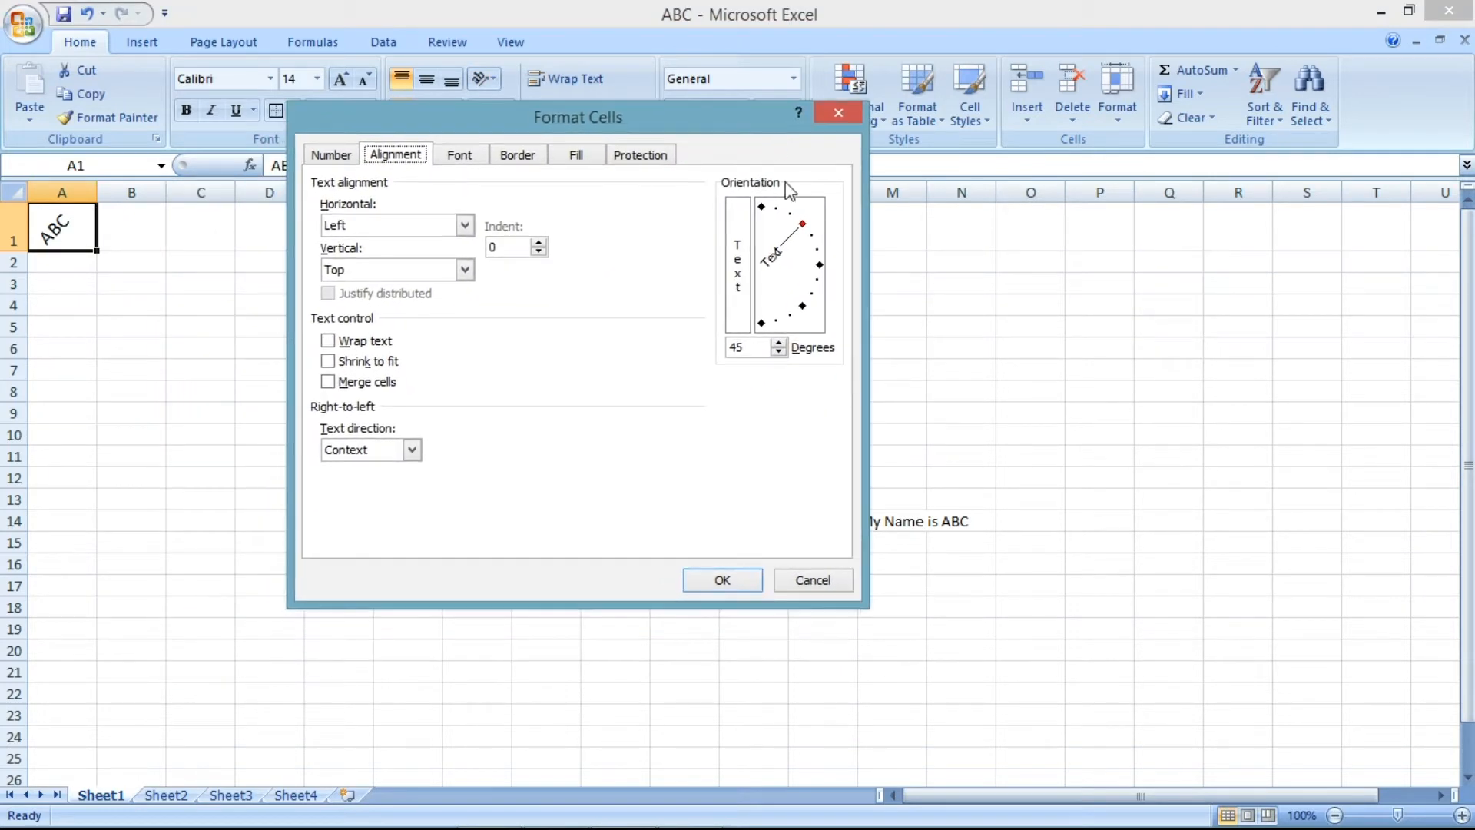
pyautogui.click(779, 352)
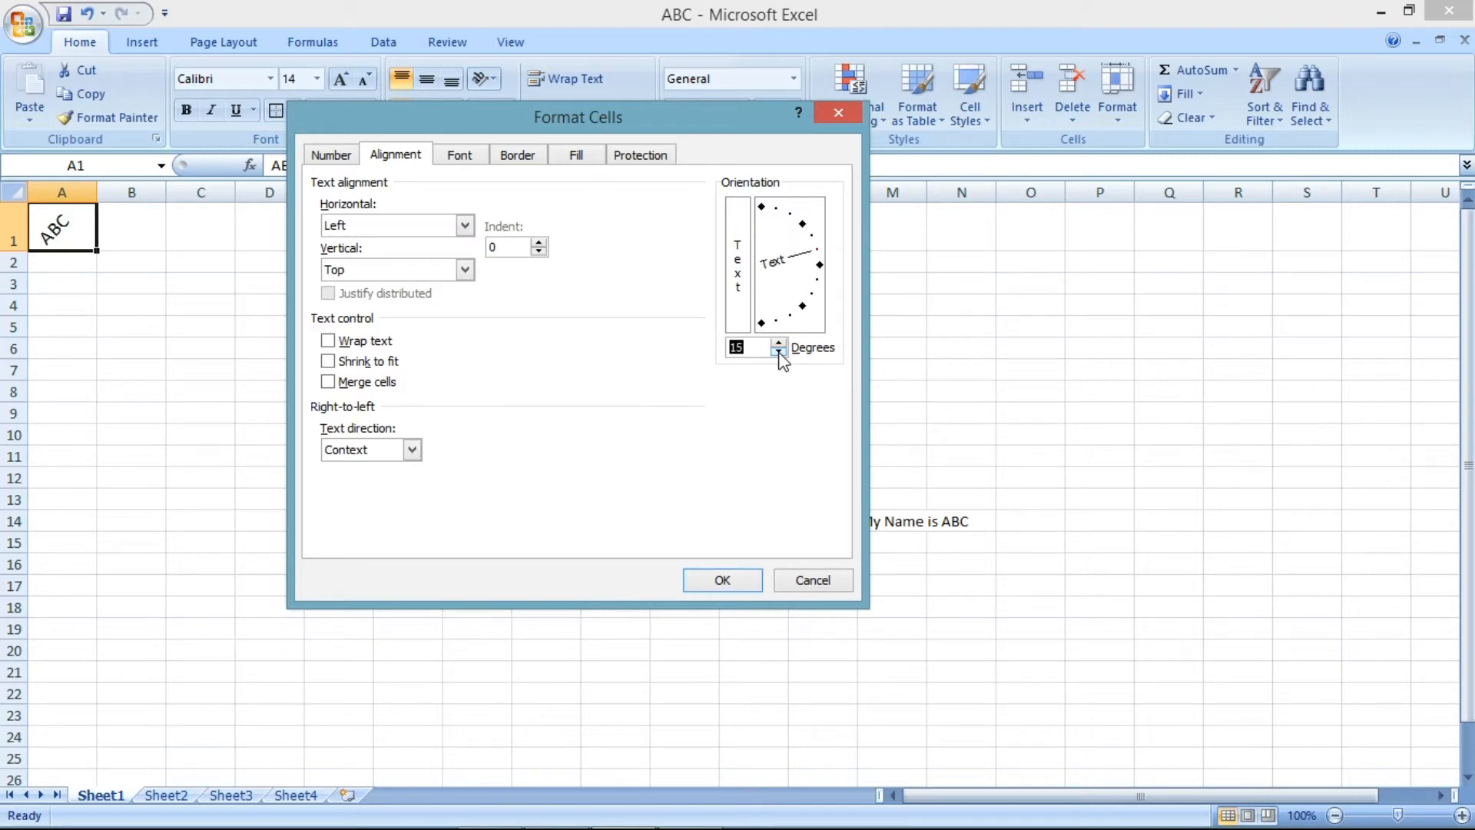
pyautogui.click(695, 590)
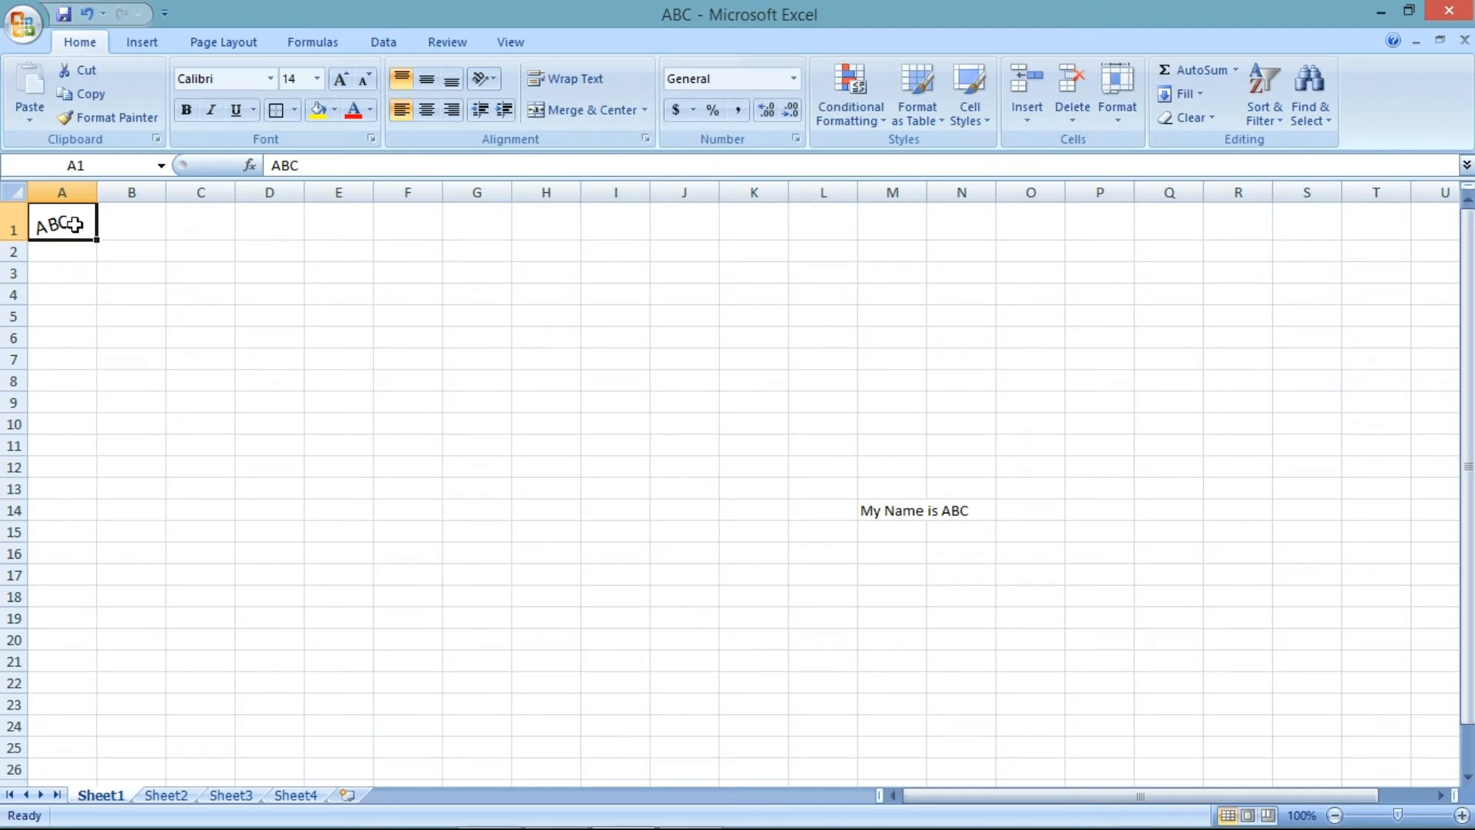
# - Set A1's text orientation to 0 degrees in the Format Cells alignment settings
pyautogui.click(484, 79)
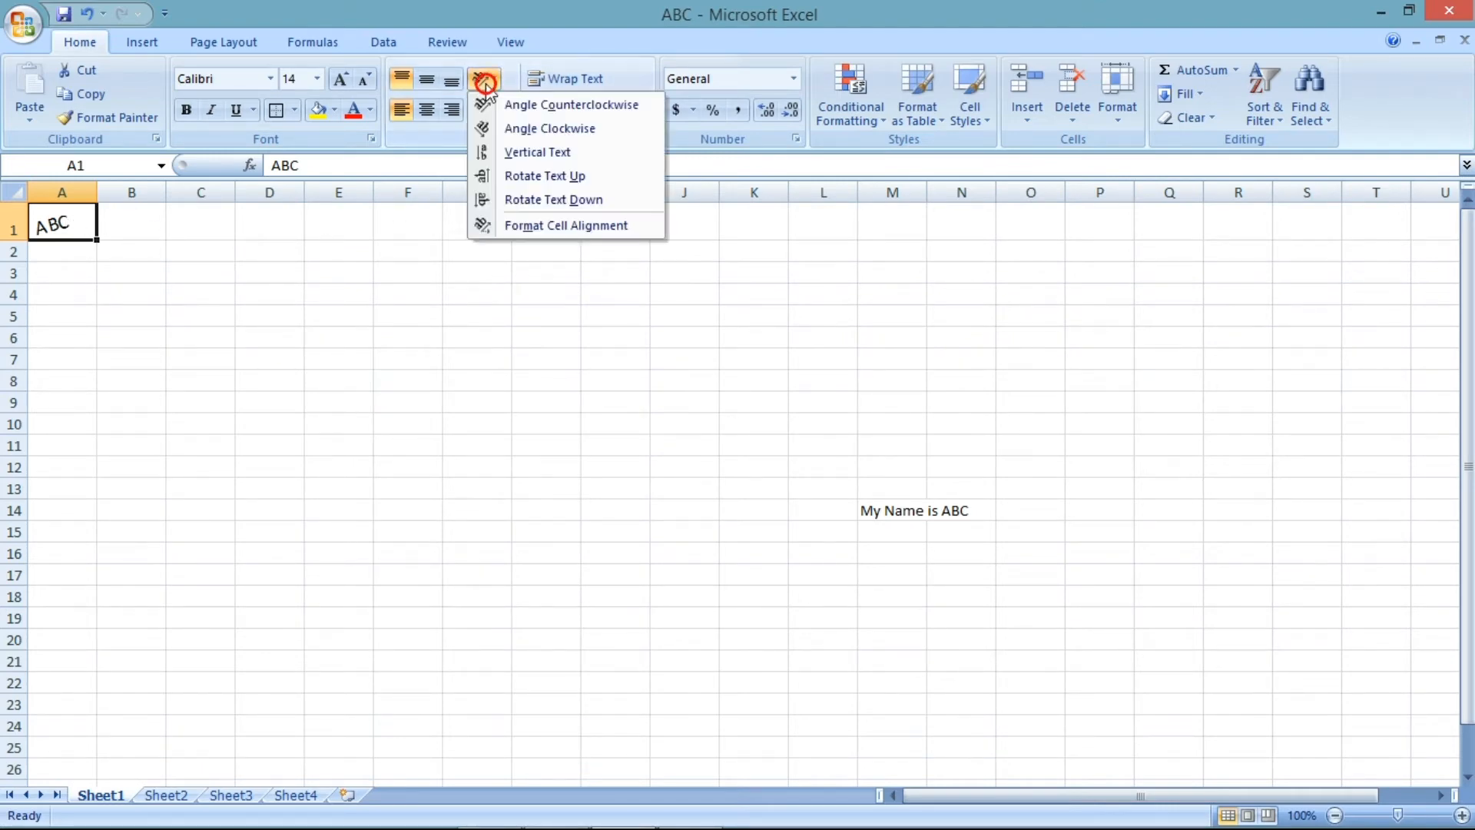
pyautogui.click(527, 225)
pyautogui.click(727, 347)
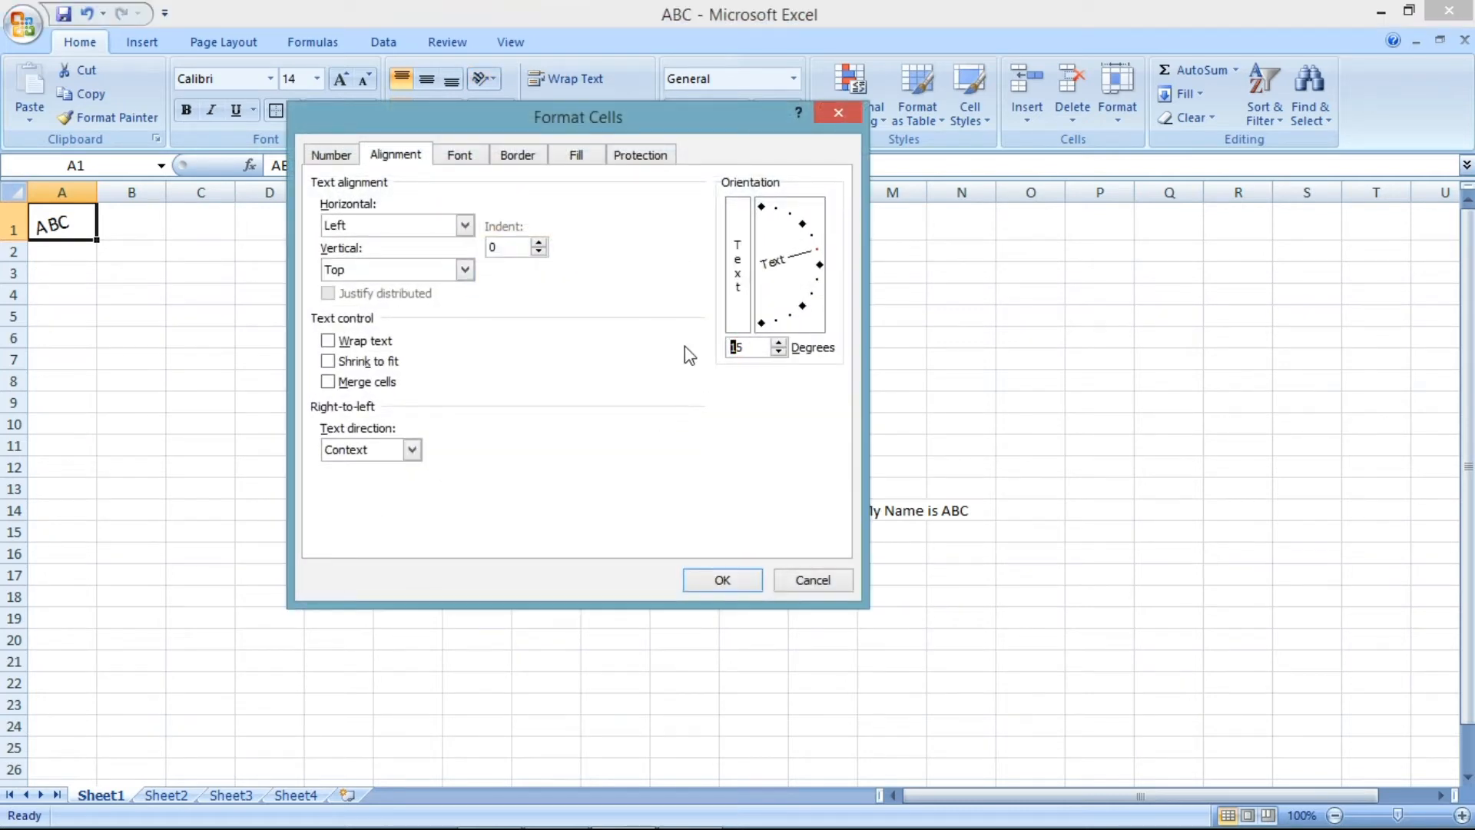
pyautogui.press('Delete')
pyautogui.press('Delete')
pyautogui.write('0')
pyautogui.click(715, 577)
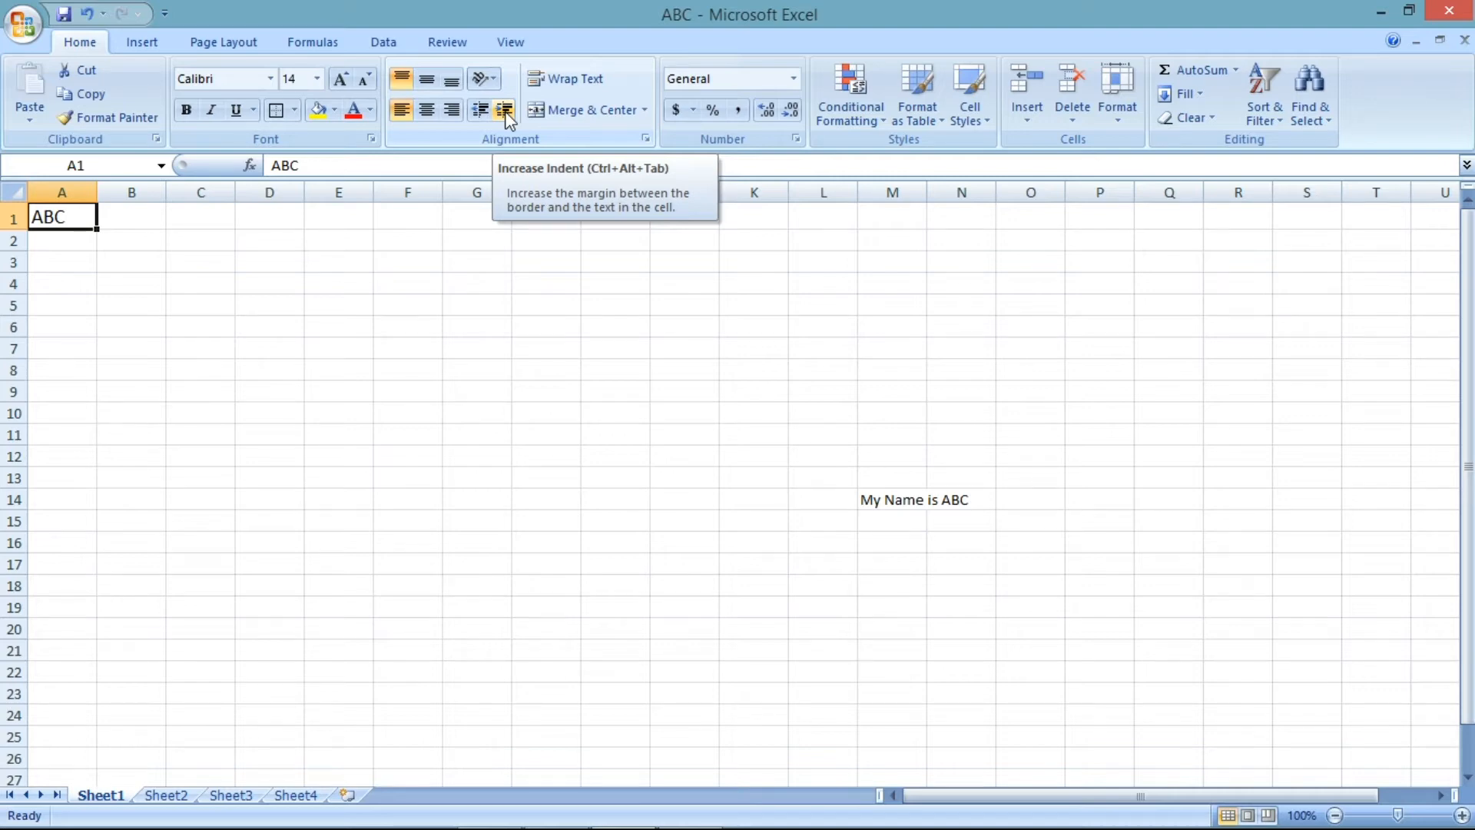
# - Widen column A considerably and increase A1's indent several times
pyautogui.moveTo(98, 192); pyautogui.dragTo(349, 192)
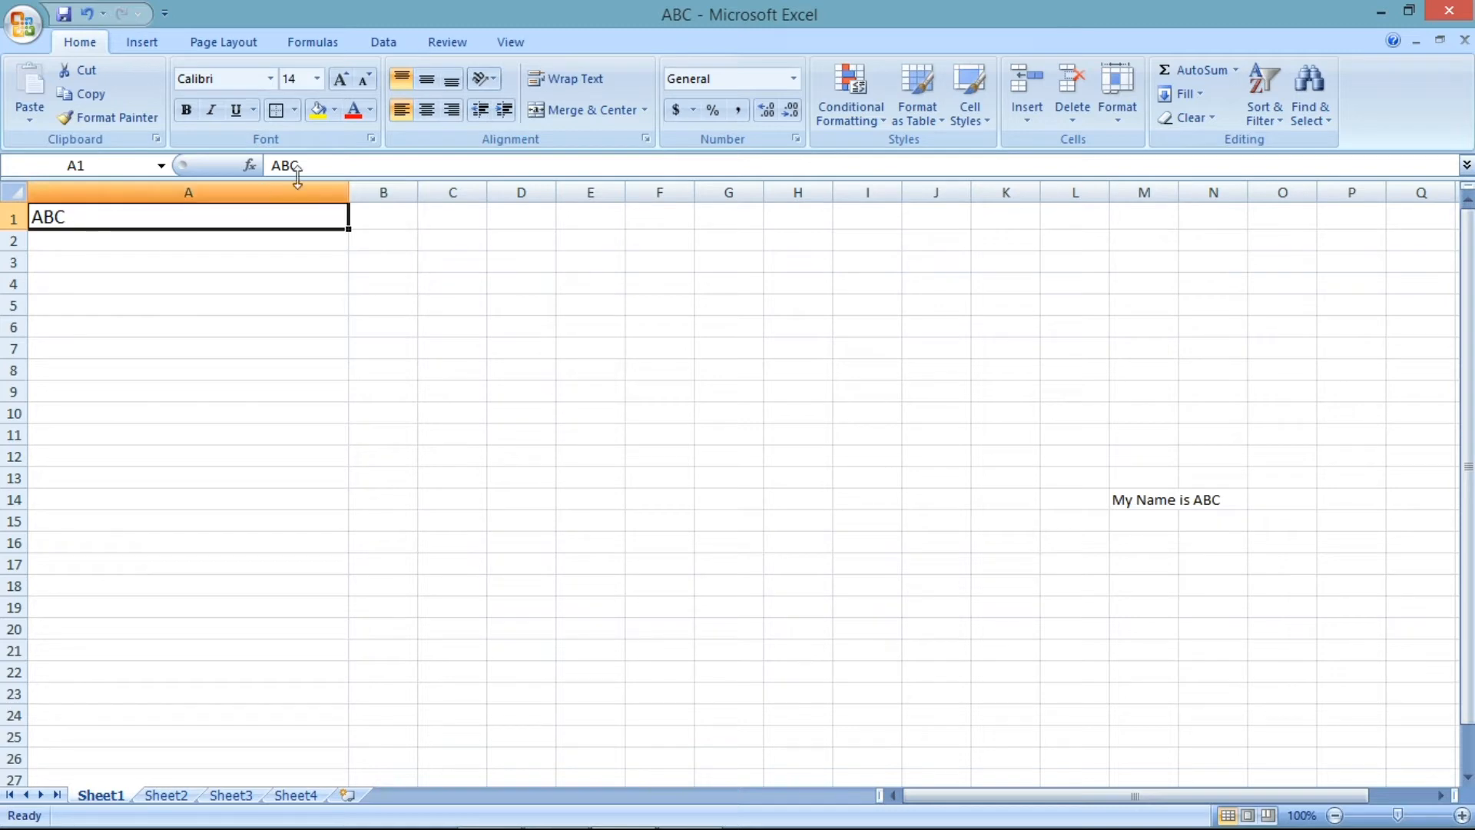
pyautogui.click(505, 110)
pyautogui.click(505, 111)
pyautogui.click(505, 110)
pyautogui.click(505, 111)
pyautogui.click(505, 111)
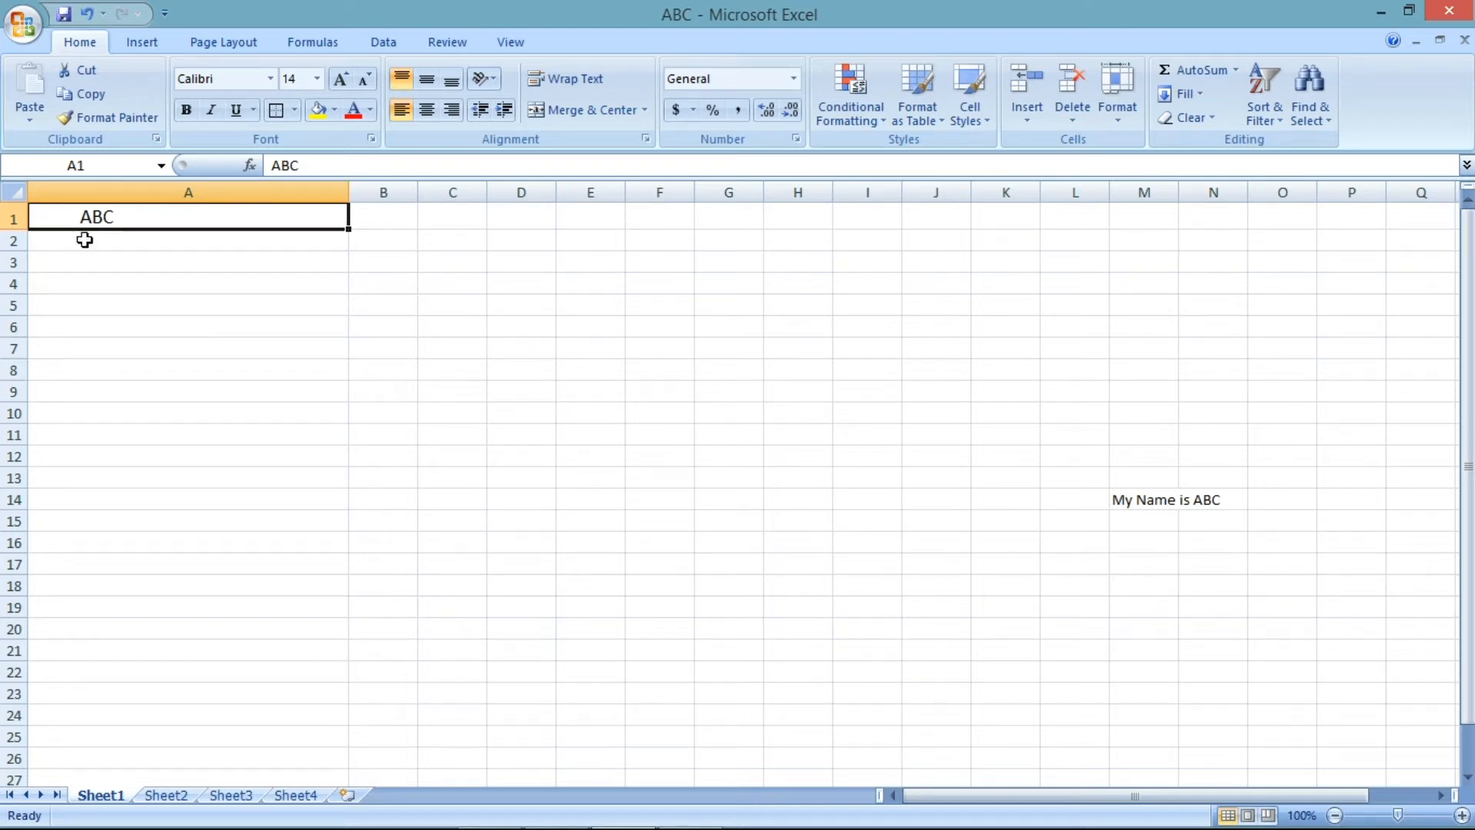
pyautogui.click(504, 110)
pyautogui.click(505, 110)
# - Decrease A1's indent three times back to the cell edge
pyautogui.click(481, 109)
pyautogui.click(481, 109)
pyautogui.click(481, 109)
pyautogui.click(481, 109)
pyautogui.click(481, 109)
pyautogui.click(481, 109)
pyautogui.click(481, 109)
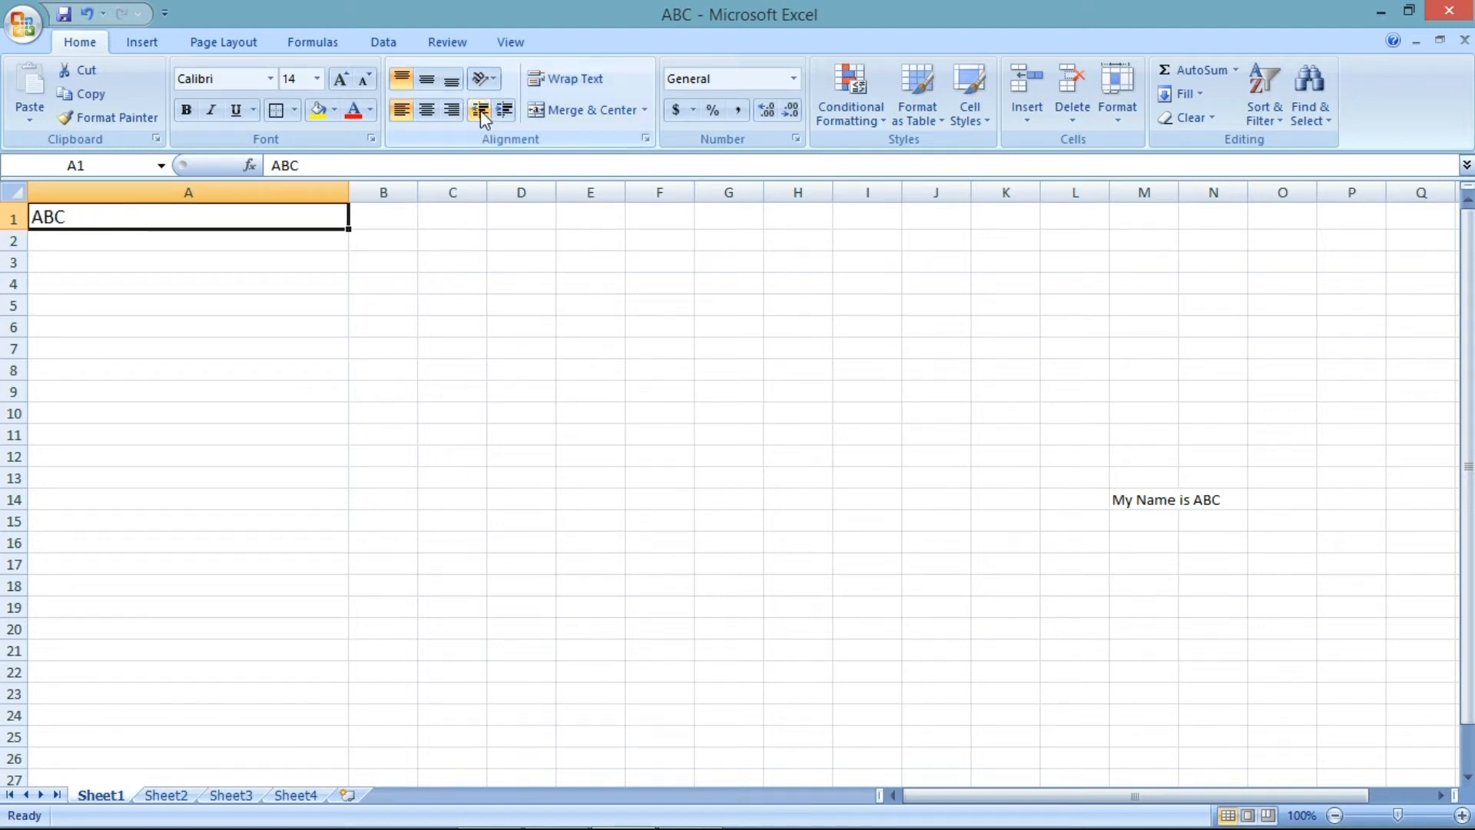
# - Undo the last indent change, redo it, and undo it again
pyautogui.click(277, 165)
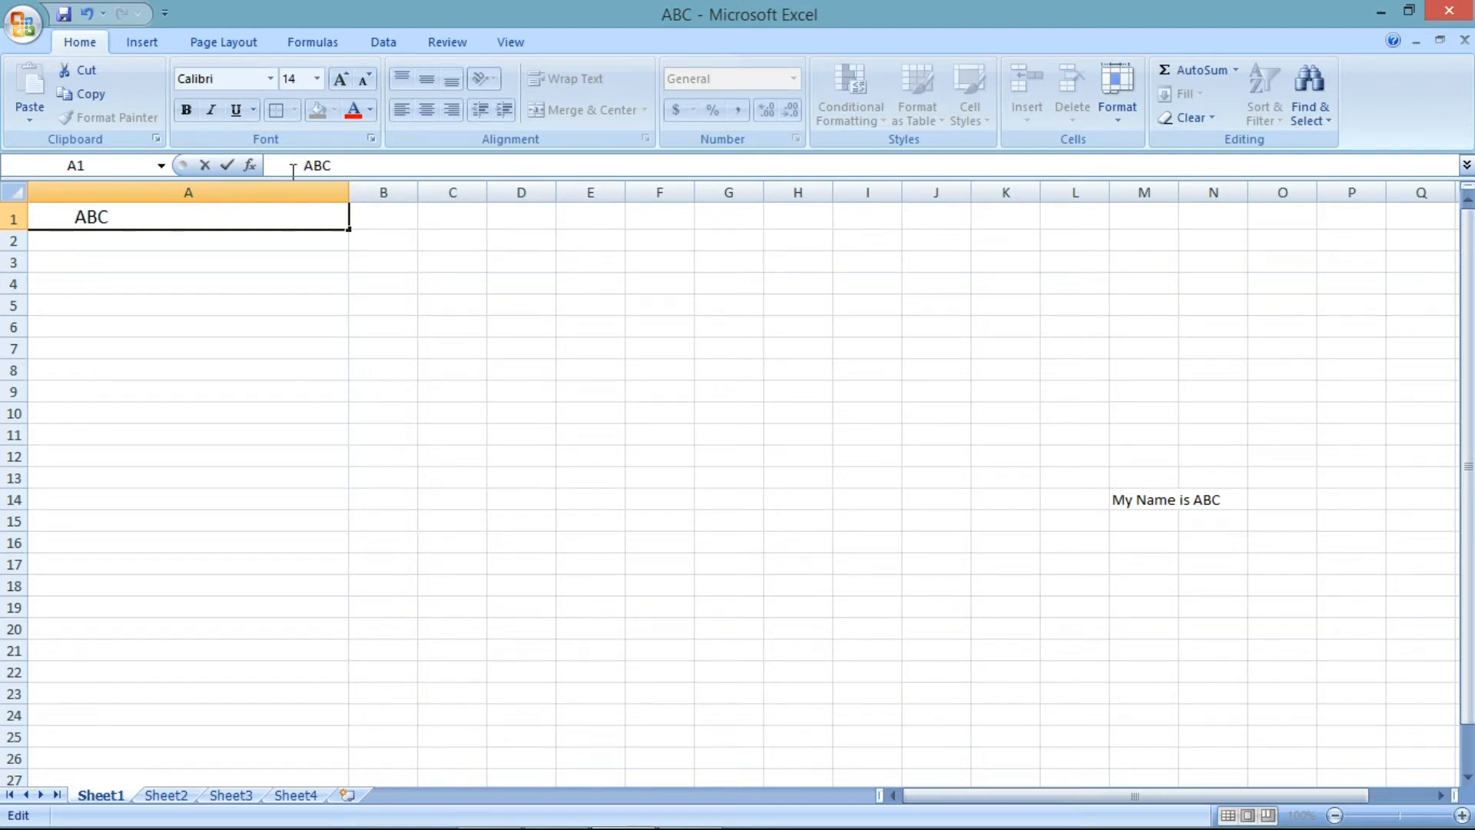
pyautogui.click(87, 13)
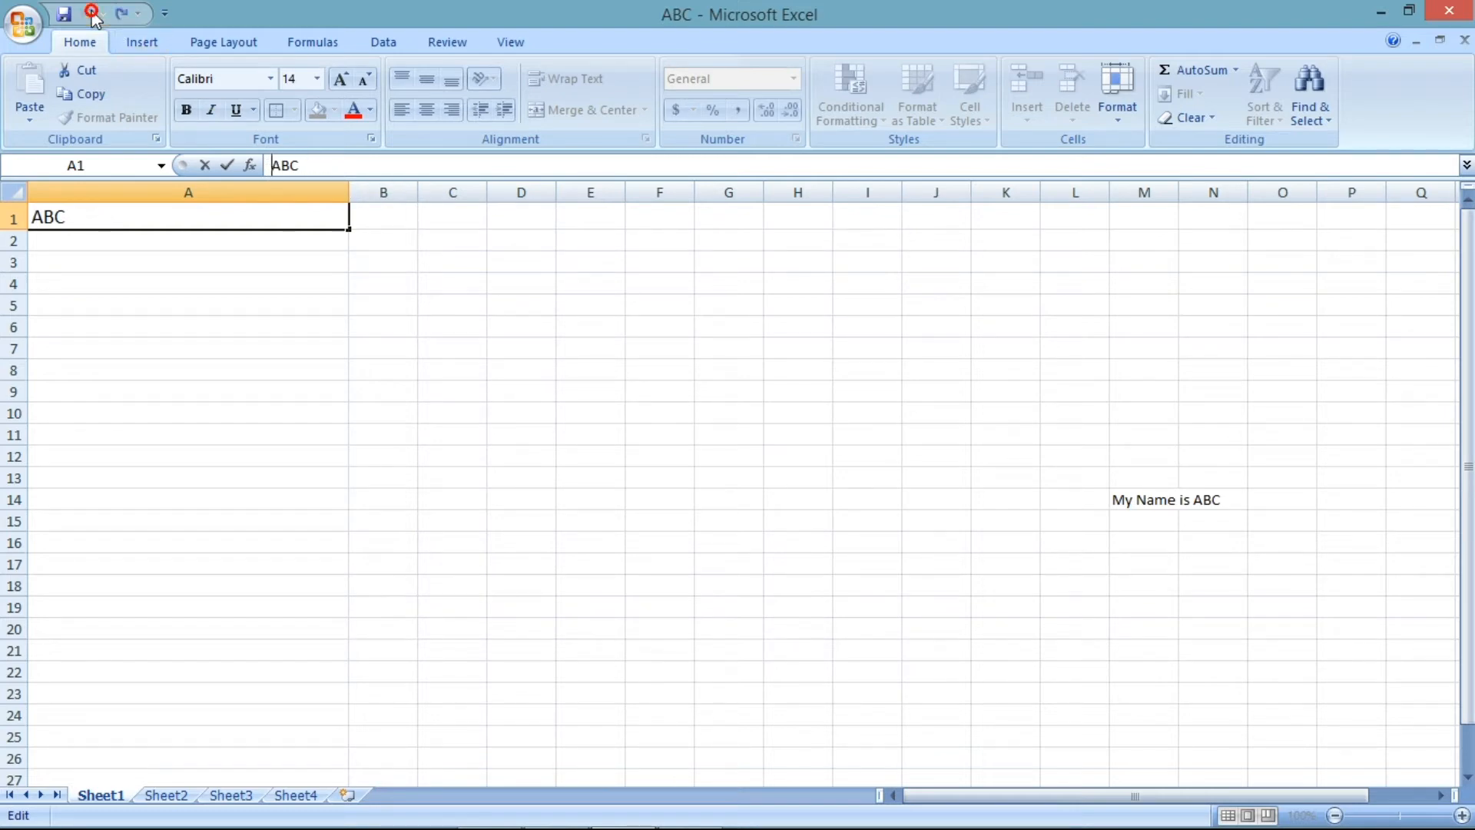
pyautogui.click(120, 13)
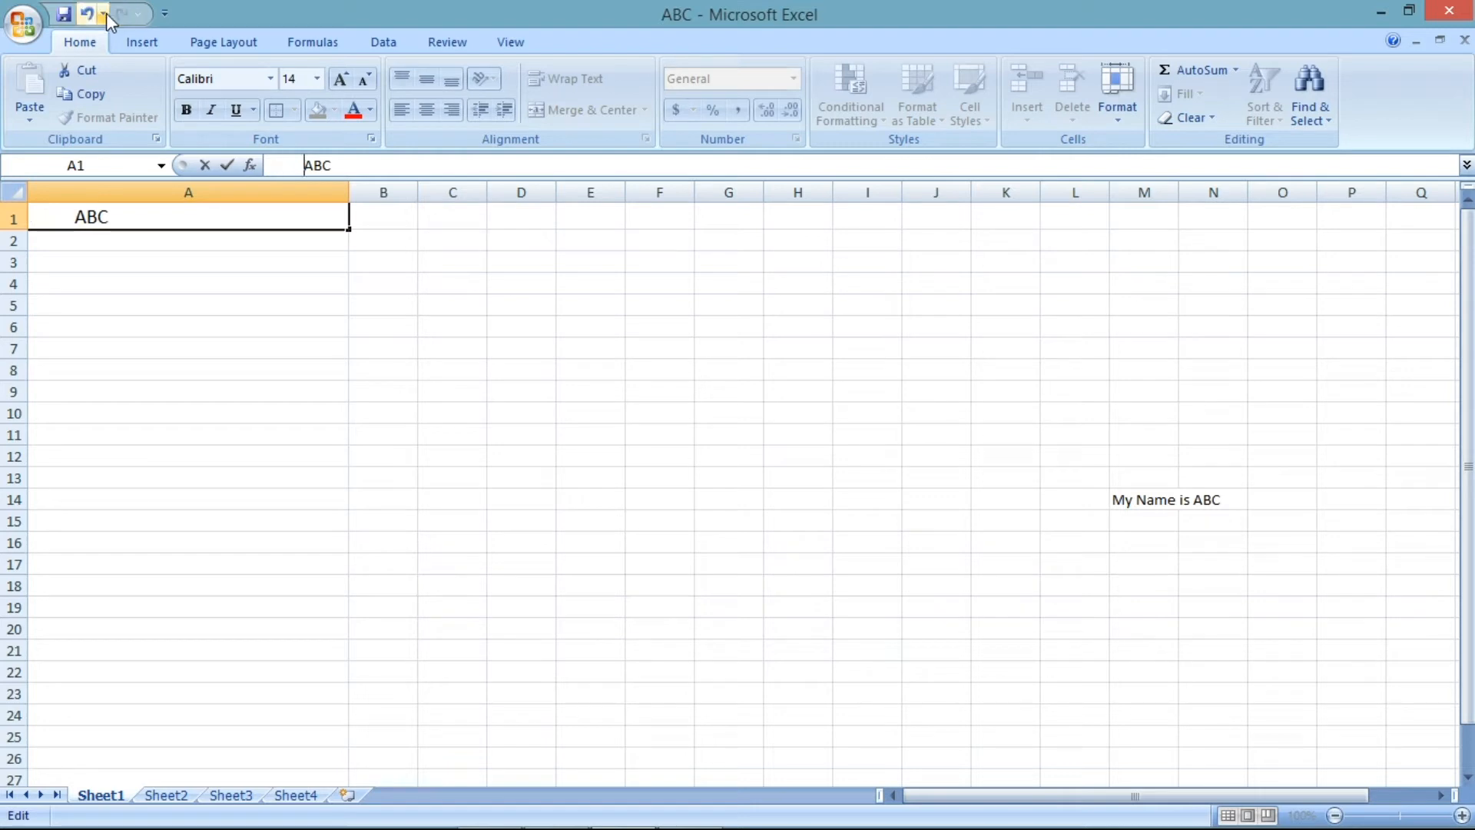
pyautogui.click(87, 13)
# - Select A1 and increase its indent three times
pyautogui.click(151, 245)
pyautogui.click(135, 223)
pyautogui.click(505, 115)
pyautogui.click(505, 114)
pyautogui.click(505, 115)
pyautogui.click(504, 115)
pyautogui.click(505, 114)
pyautogui.click(505, 115)
pyautogui.click(504, 114)
pyautogui.click(505, 114)
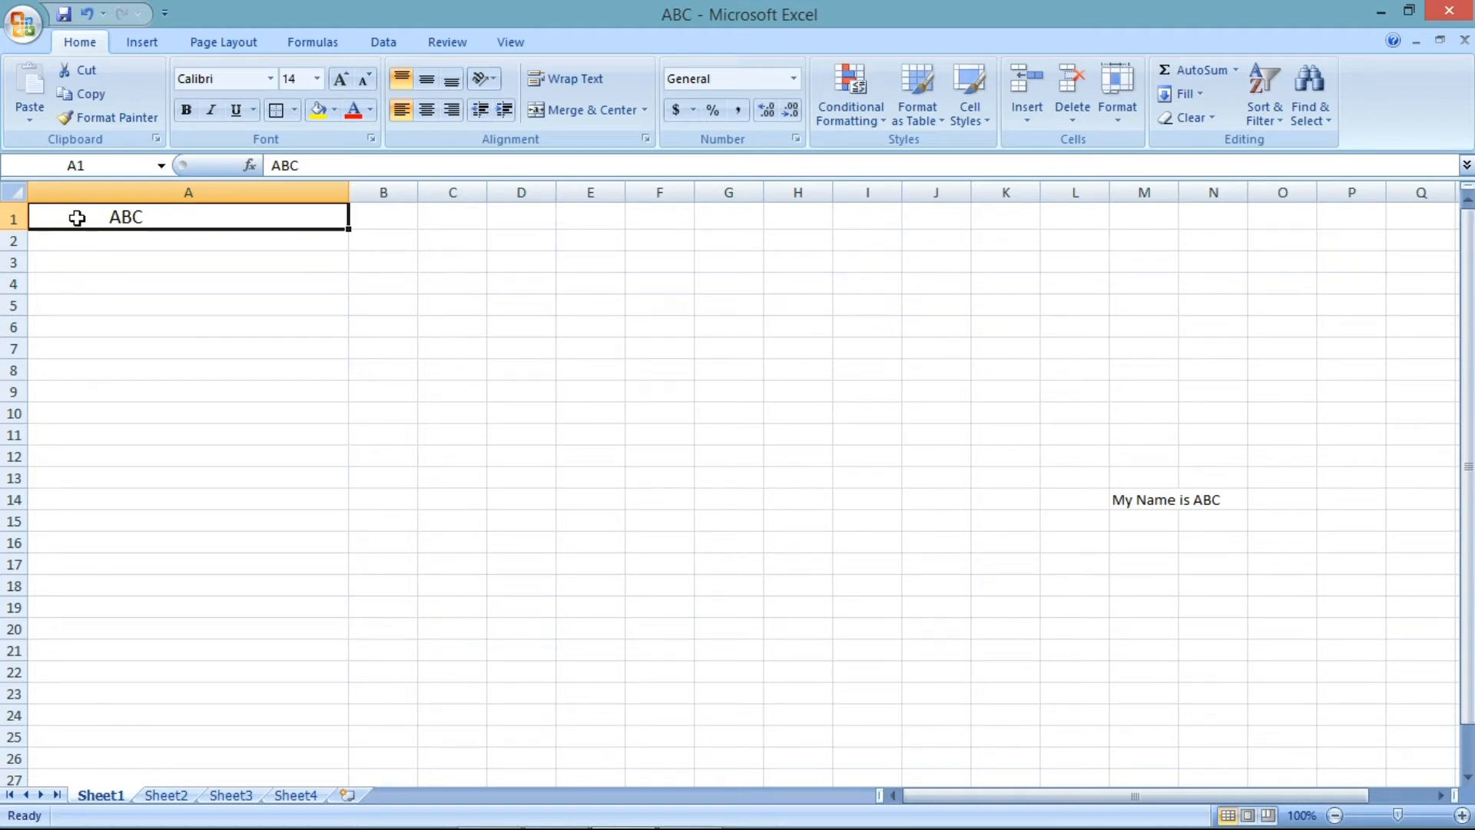
# - Undo the nine most recent changes
pyautogui.click(86, 17)
pyautogui.click(86, 17)
pyautogui.click(86, 17)
pyautogui.click(86, 17)
pyautogui.click(86, 17)
pyautogui.click(86, 17)
pyautogui.click(86, 17)
pyautogui.click(86, 17)
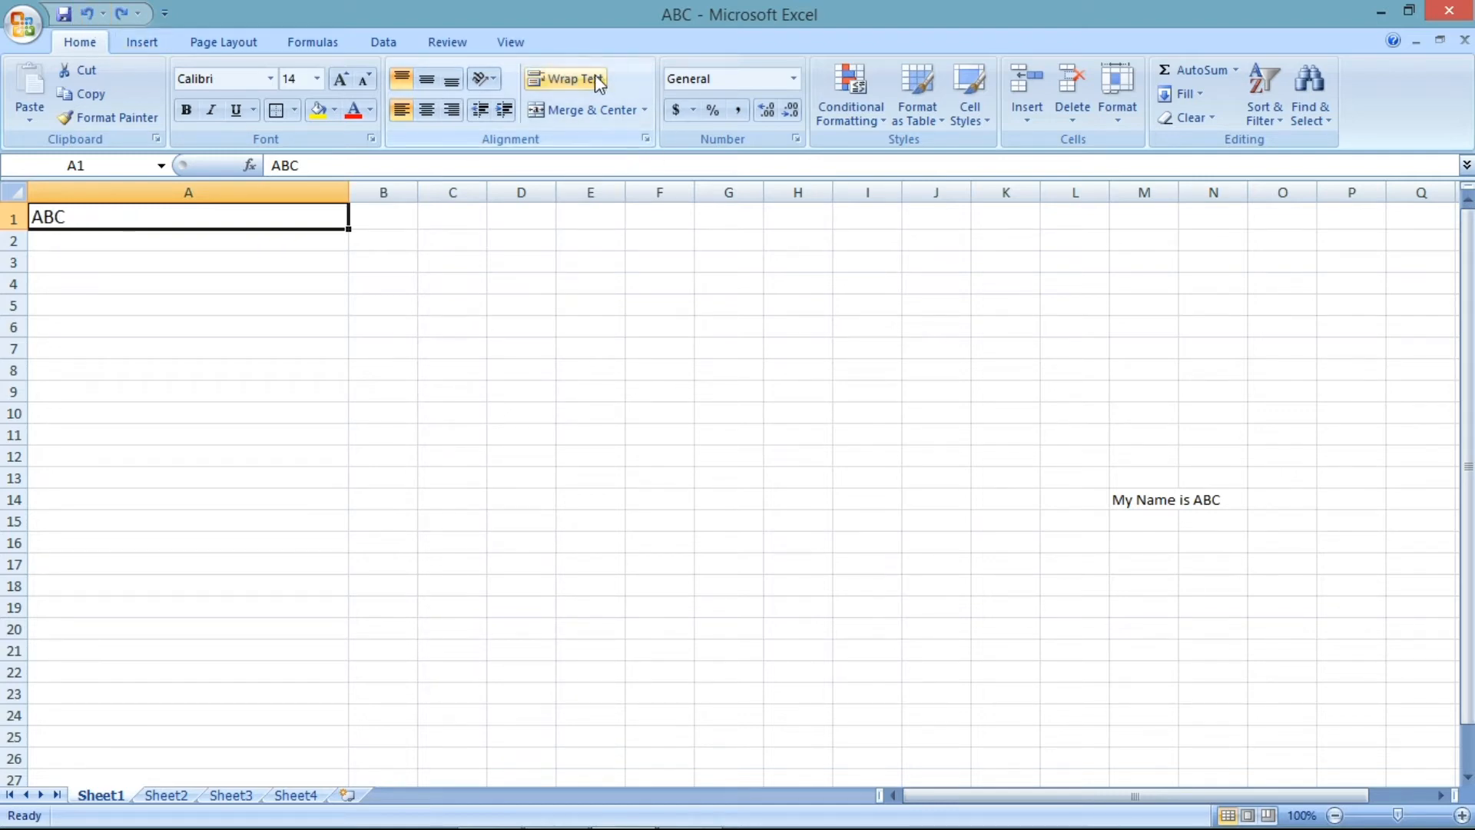
pyautogui.click(88, 14)
pyautogui.click(87, 14)
pyautogui.click(87, 14)
# - Undo the remaining changes through the undo history back to A1's original text
pyautogui.click(102, 13)
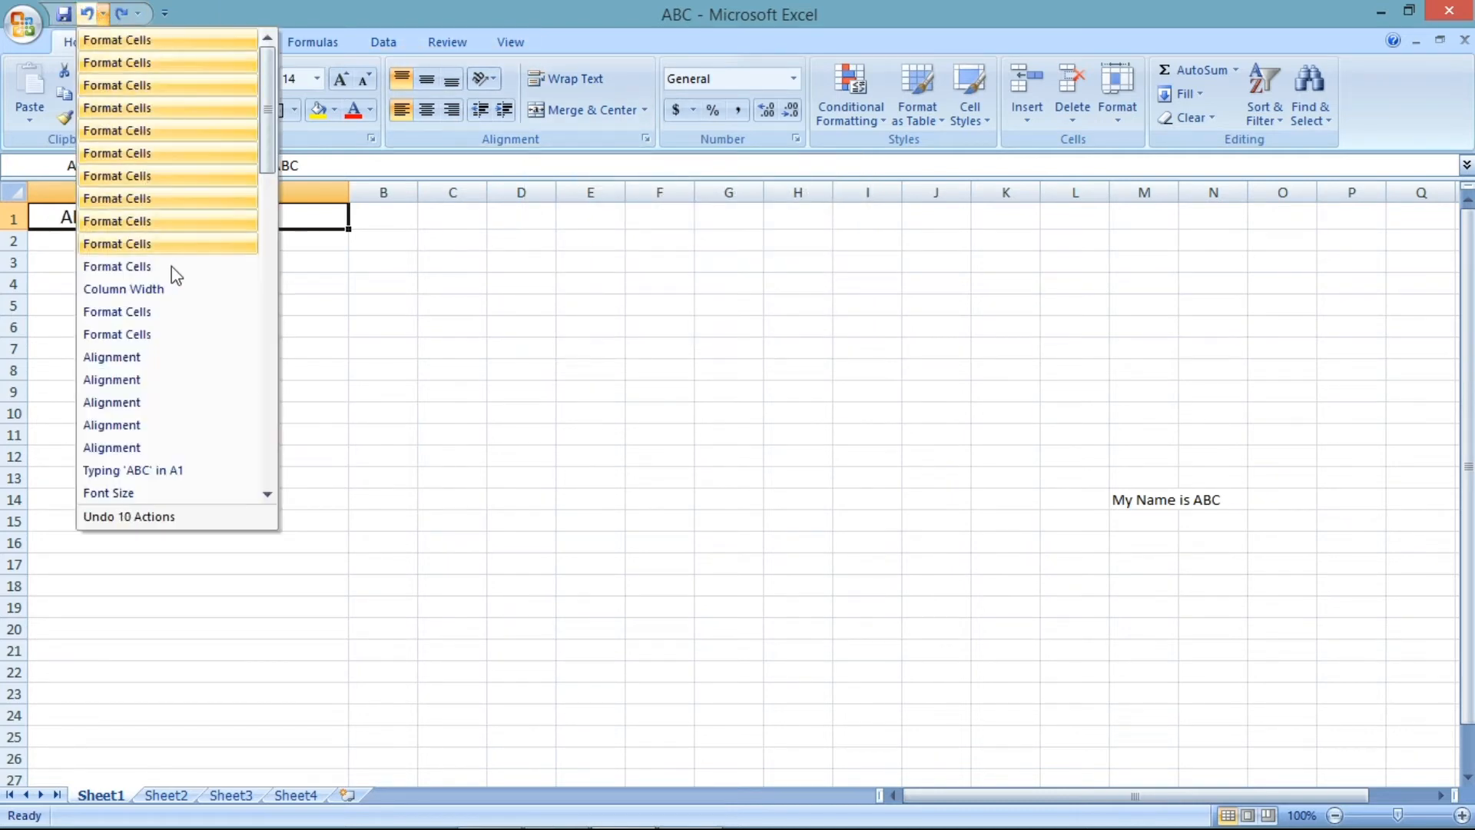
pyautogui.click(163, 333)
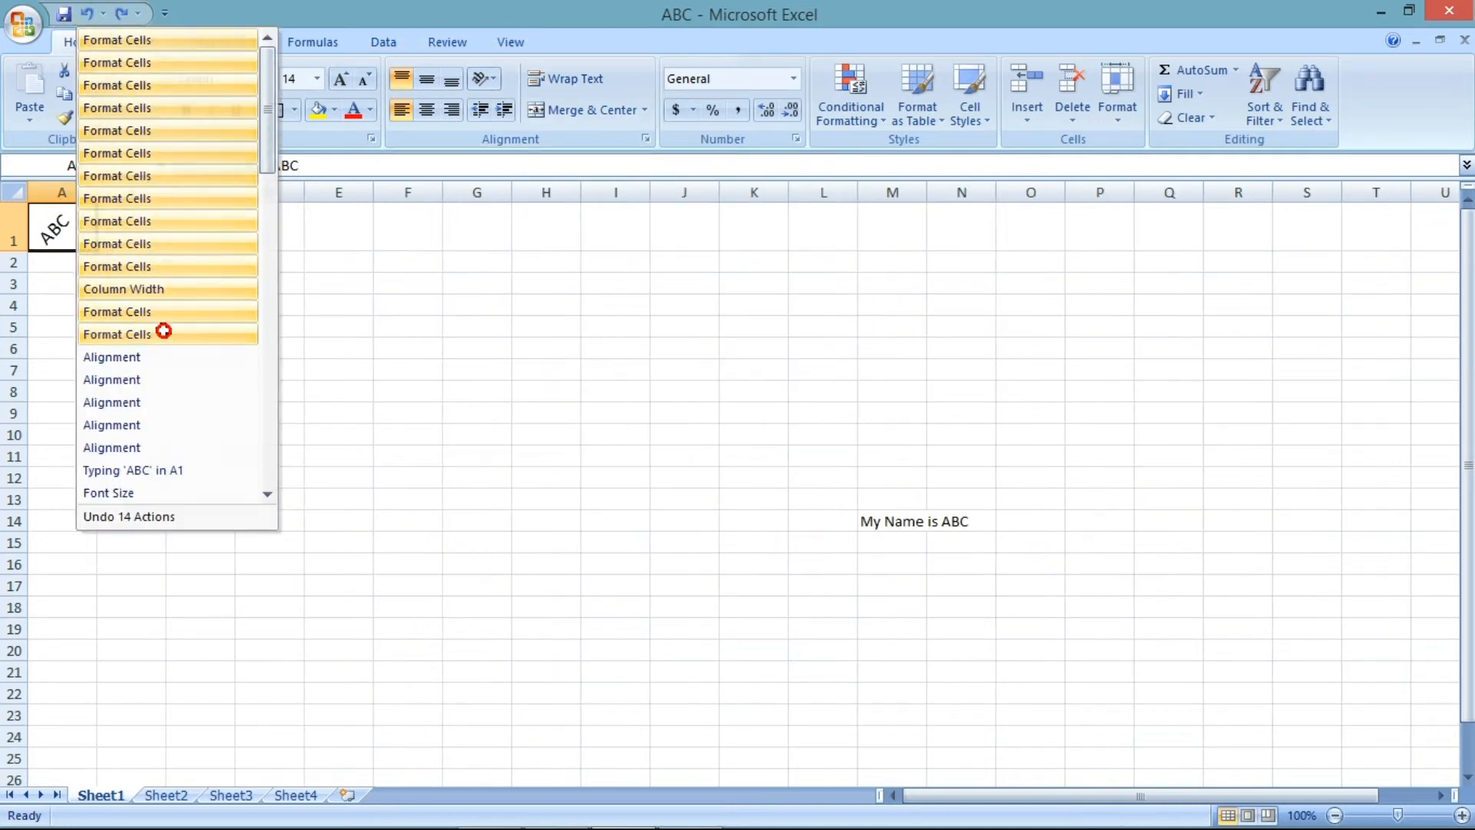
pyautogui.click(102, 14)
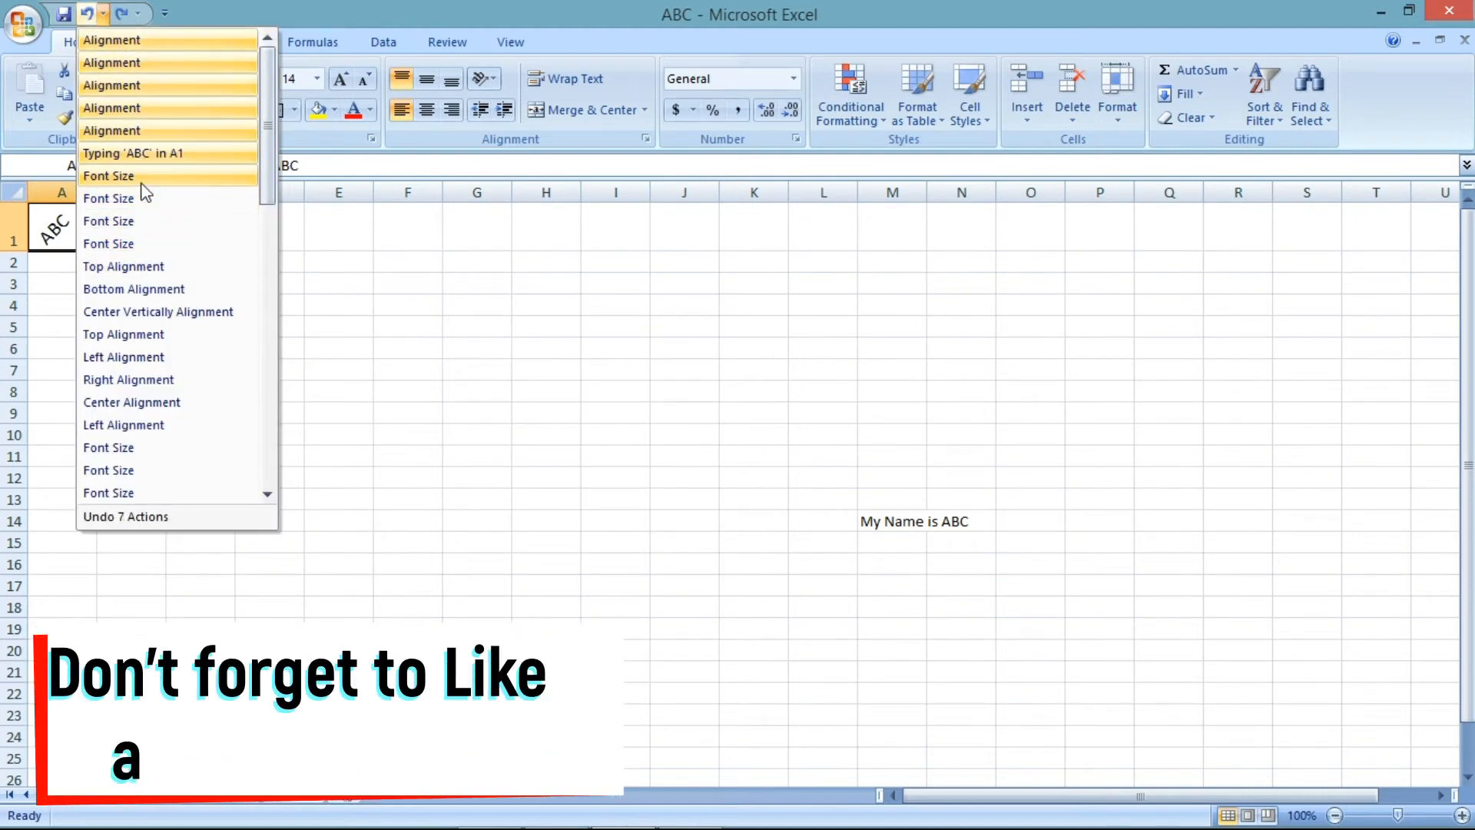
pyautogui.click(150, 131)
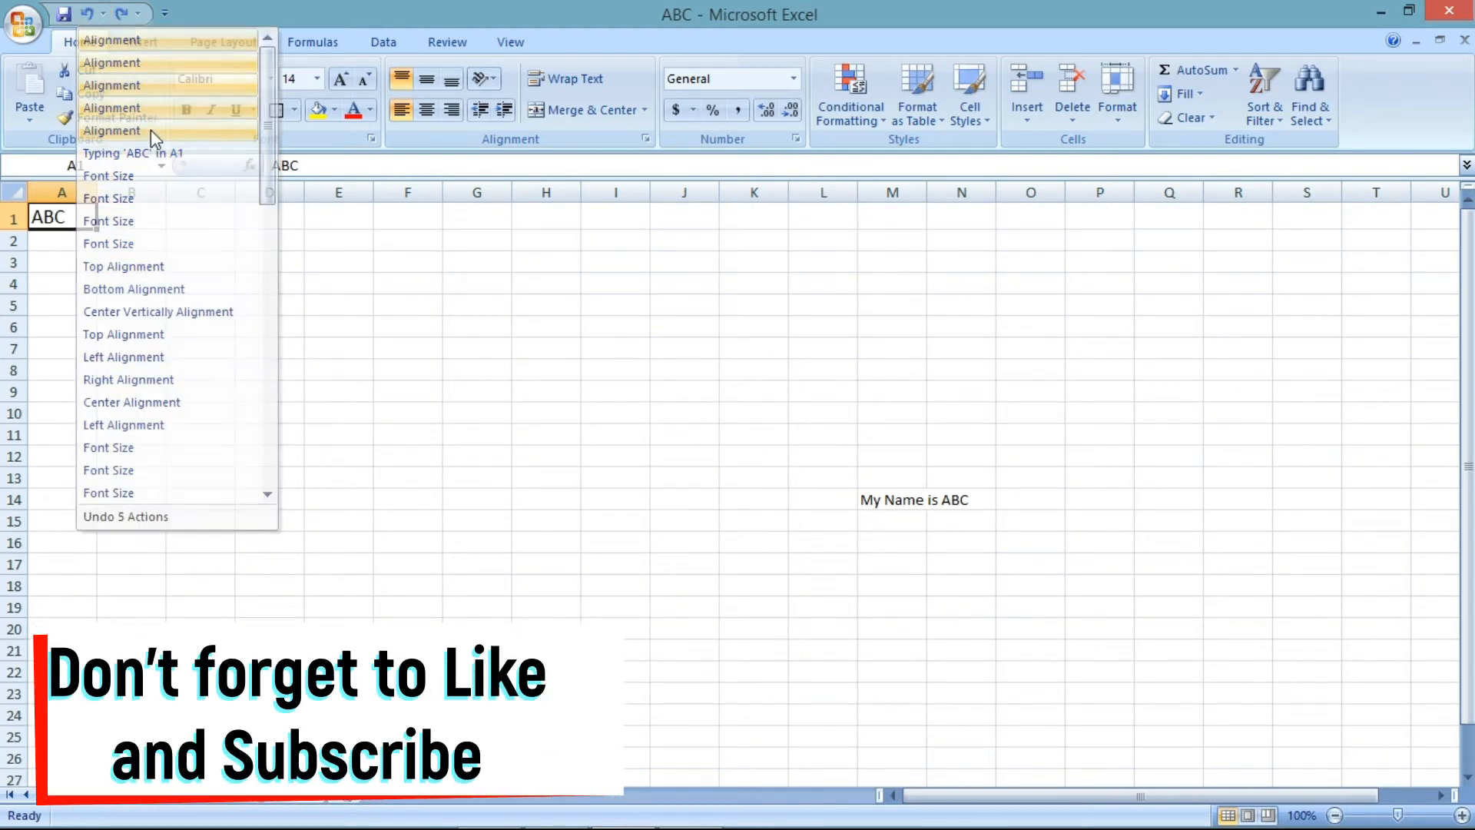
pyautogui.click(87, 14)
pyautogui.click(112, 240)
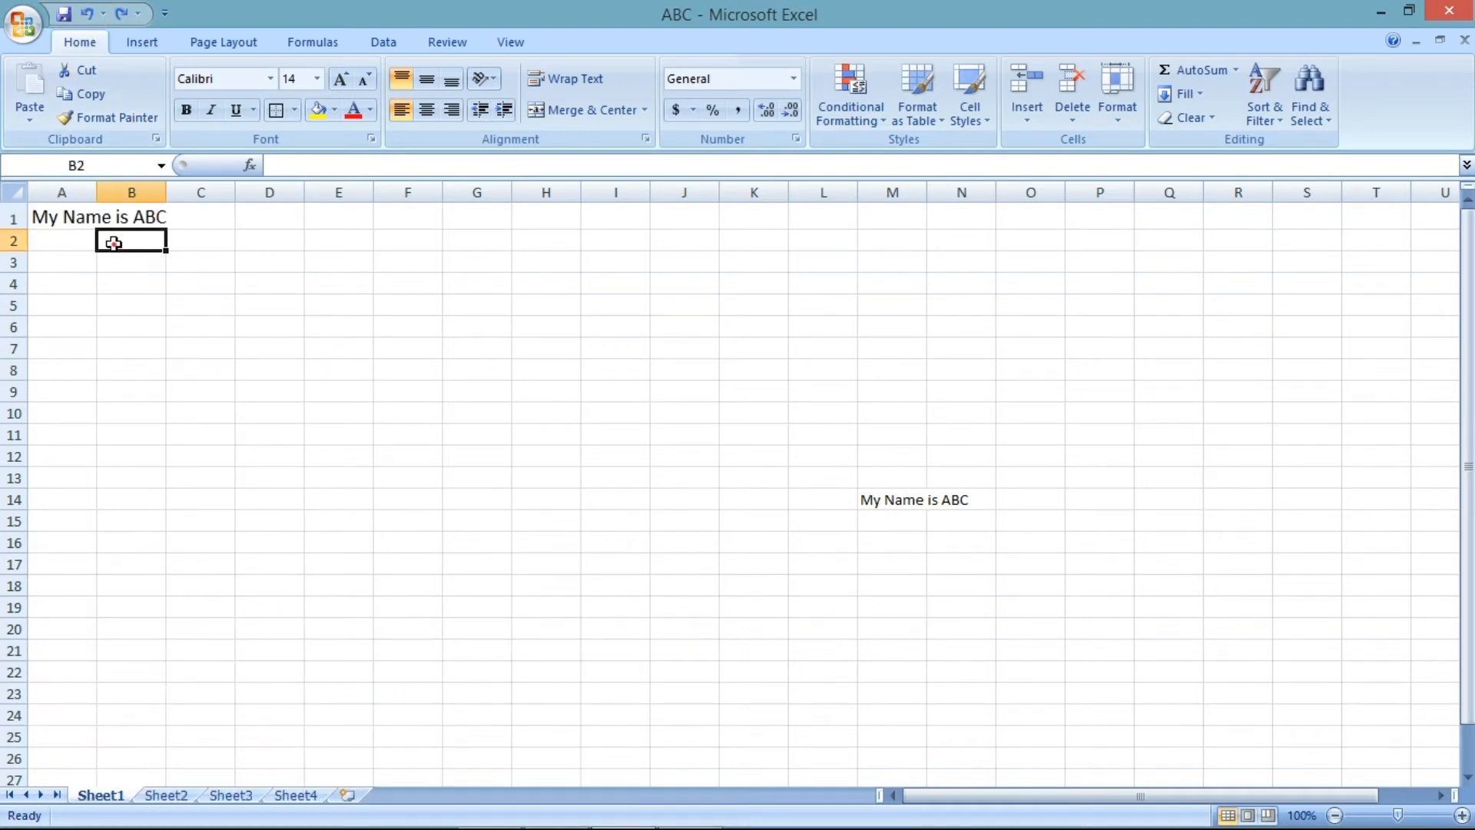
# - Wrap A1's text and widen column A slightly
pyautogui.click(79, 213)
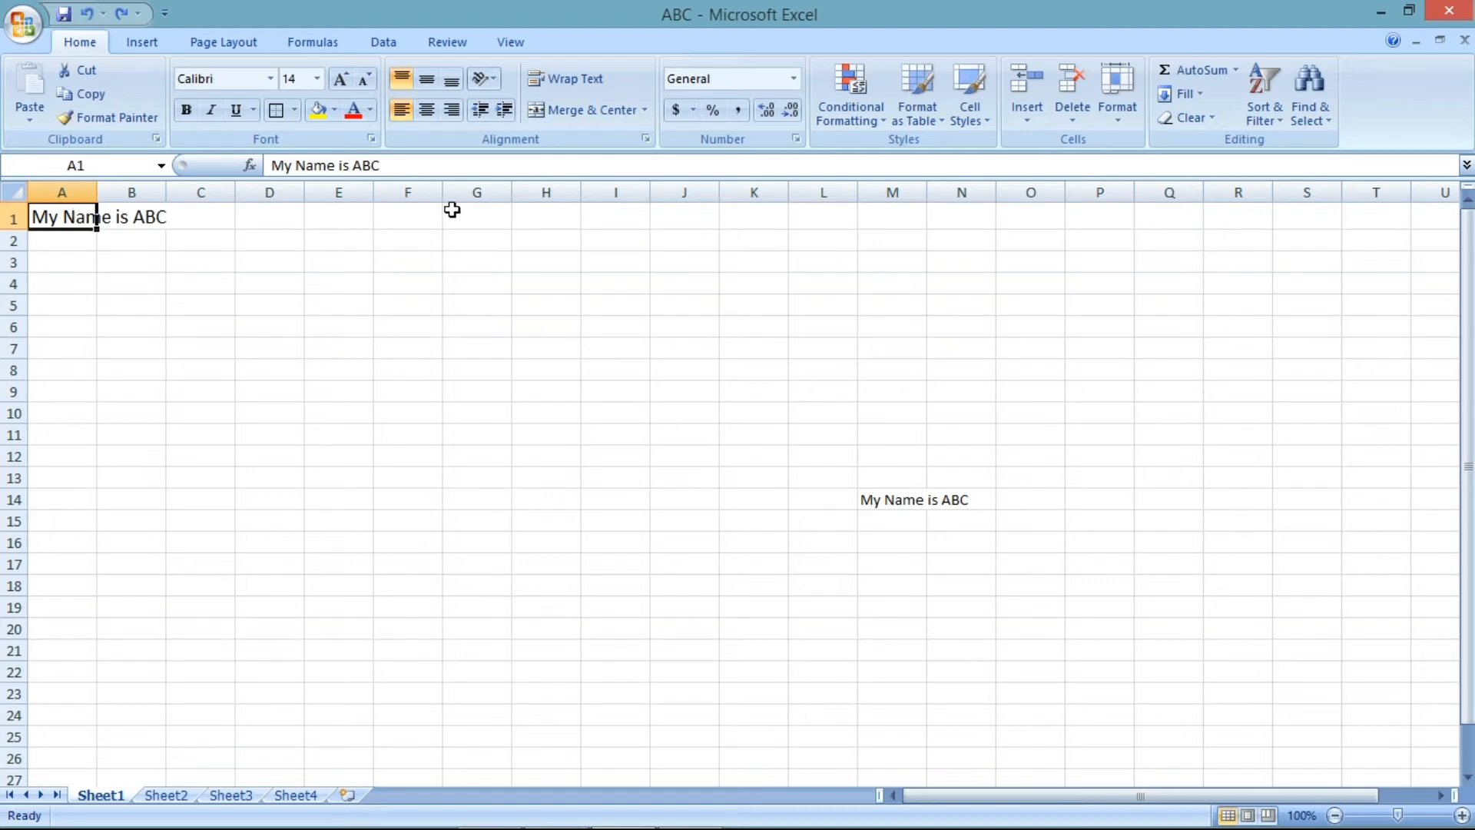
pyautogui.click(565, 87)
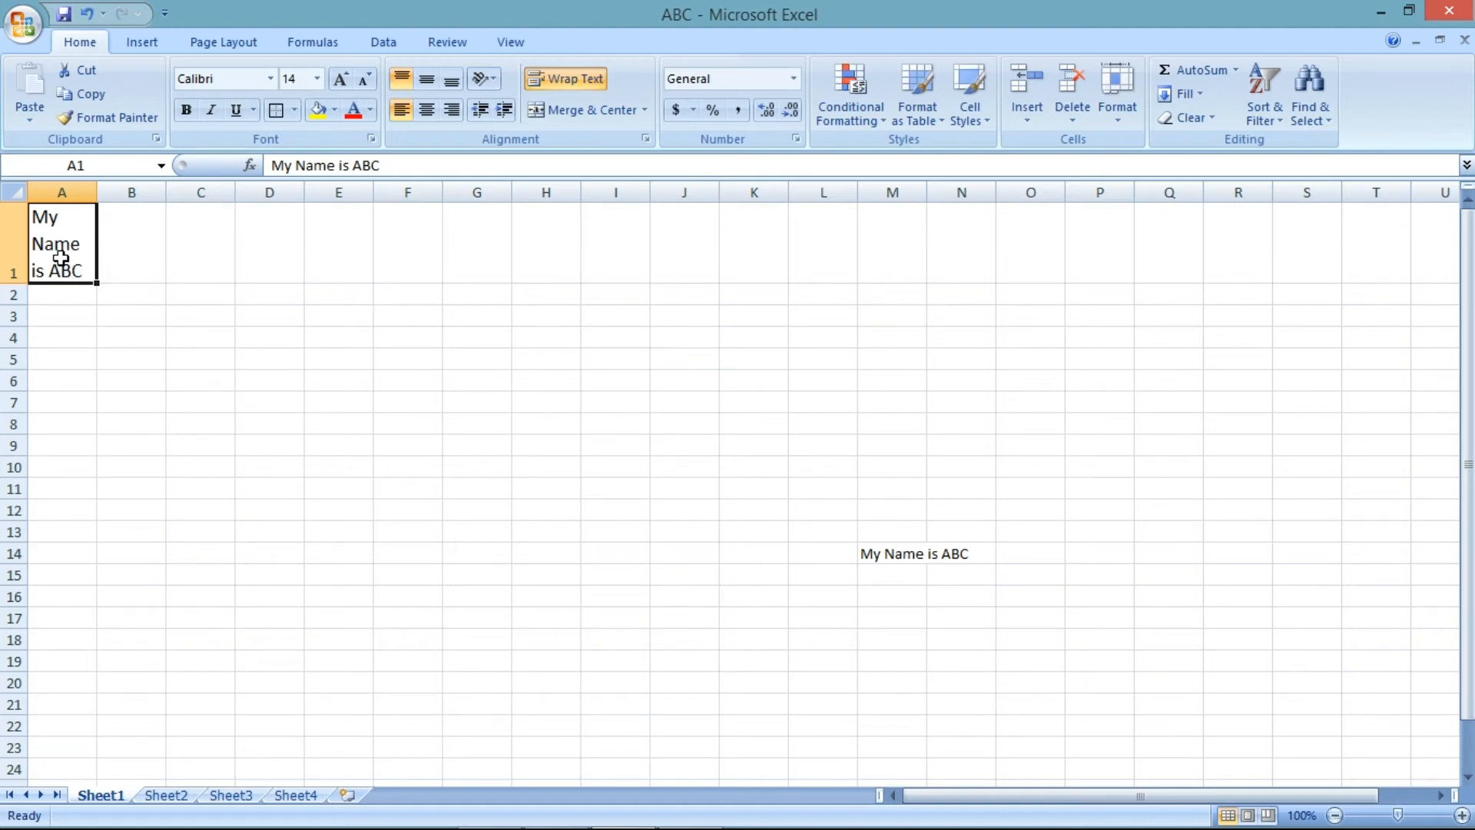
pyautogui.moveTo(96, 199); pyautogui.dragTo(114, 198)
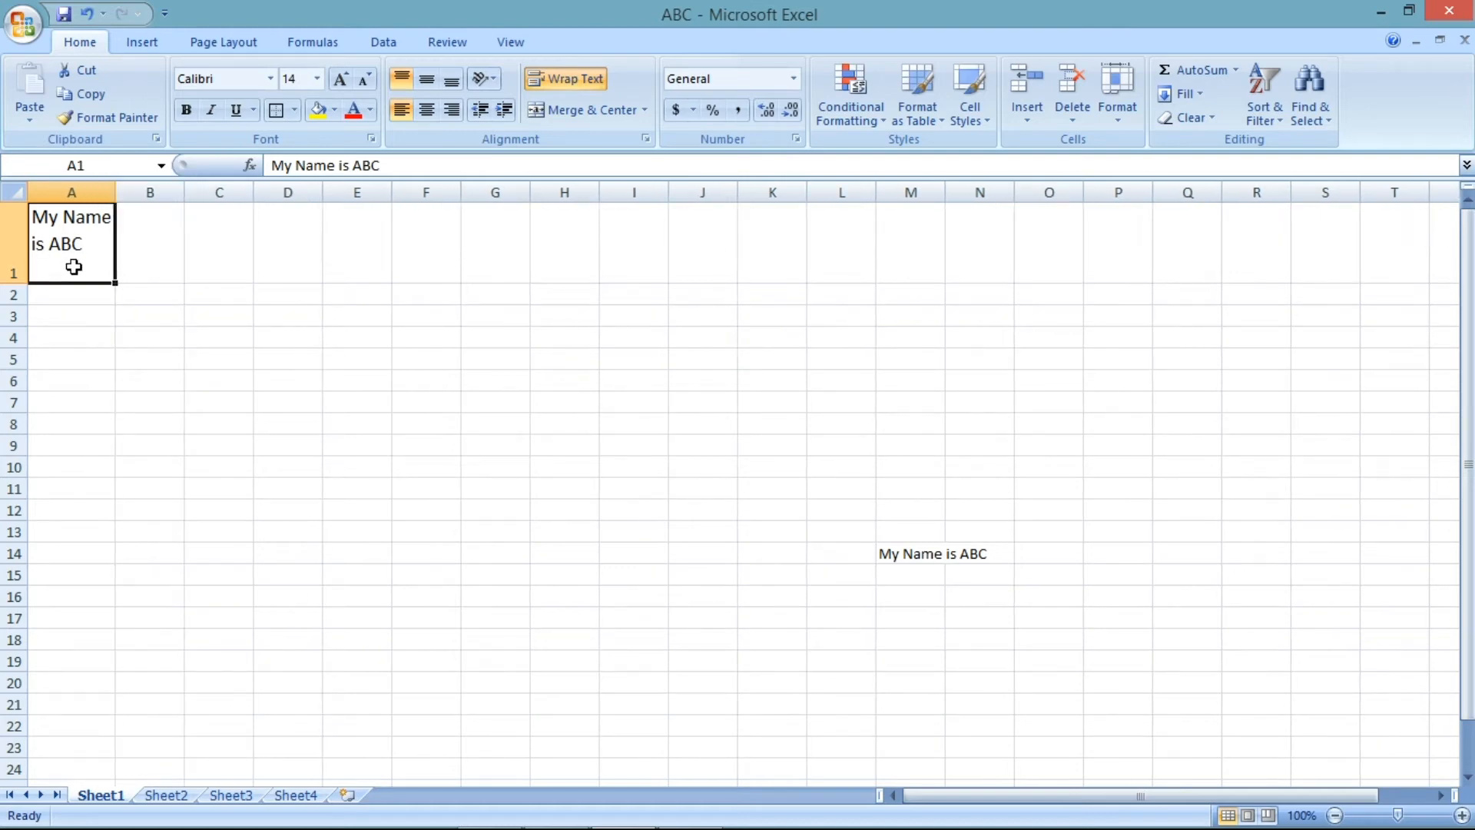
# - Center A1's text both vertically and horizontally
pyautogui.click(426, 79)
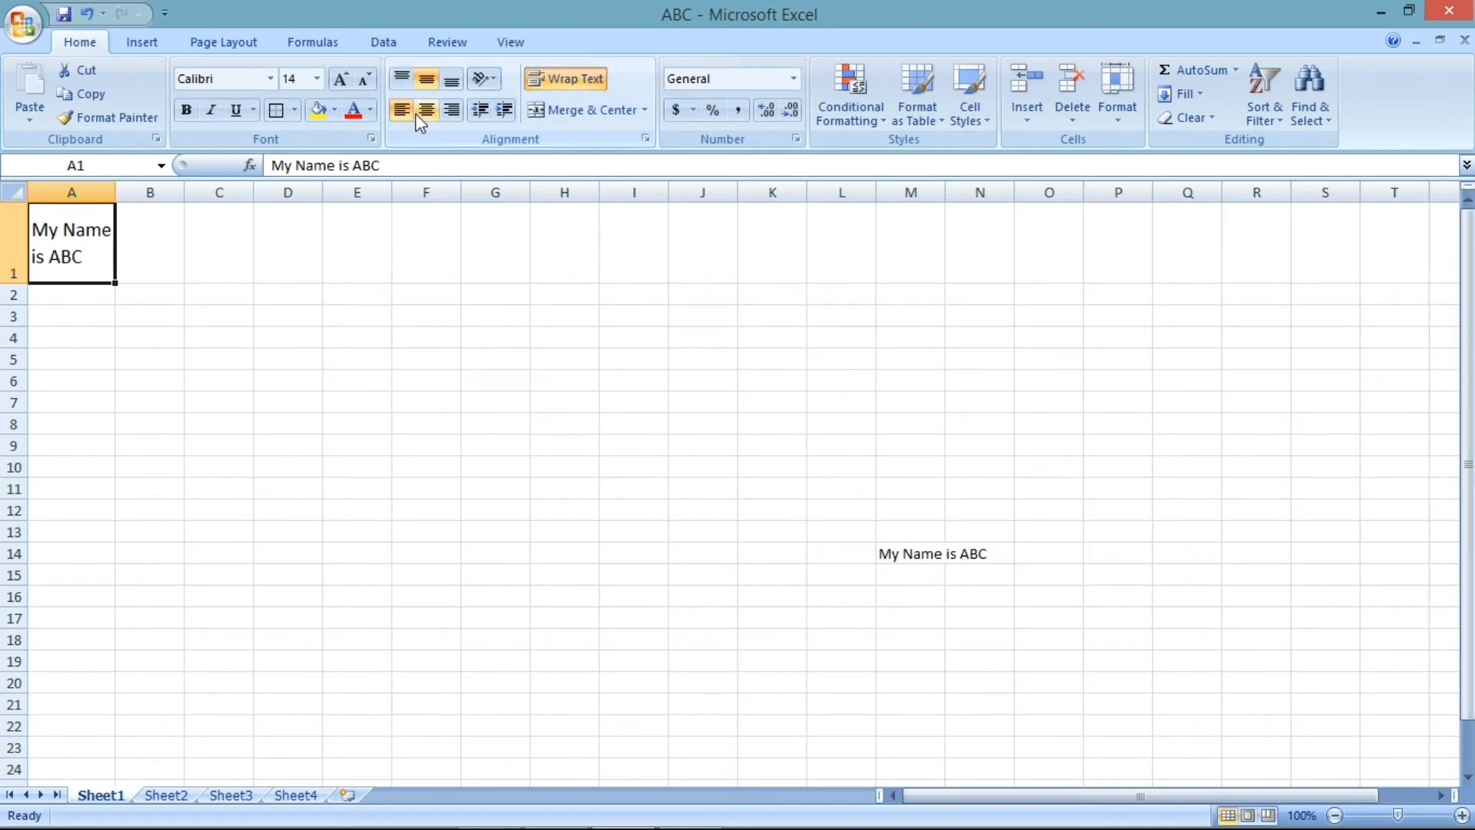
pyautogui.click(425, 115)
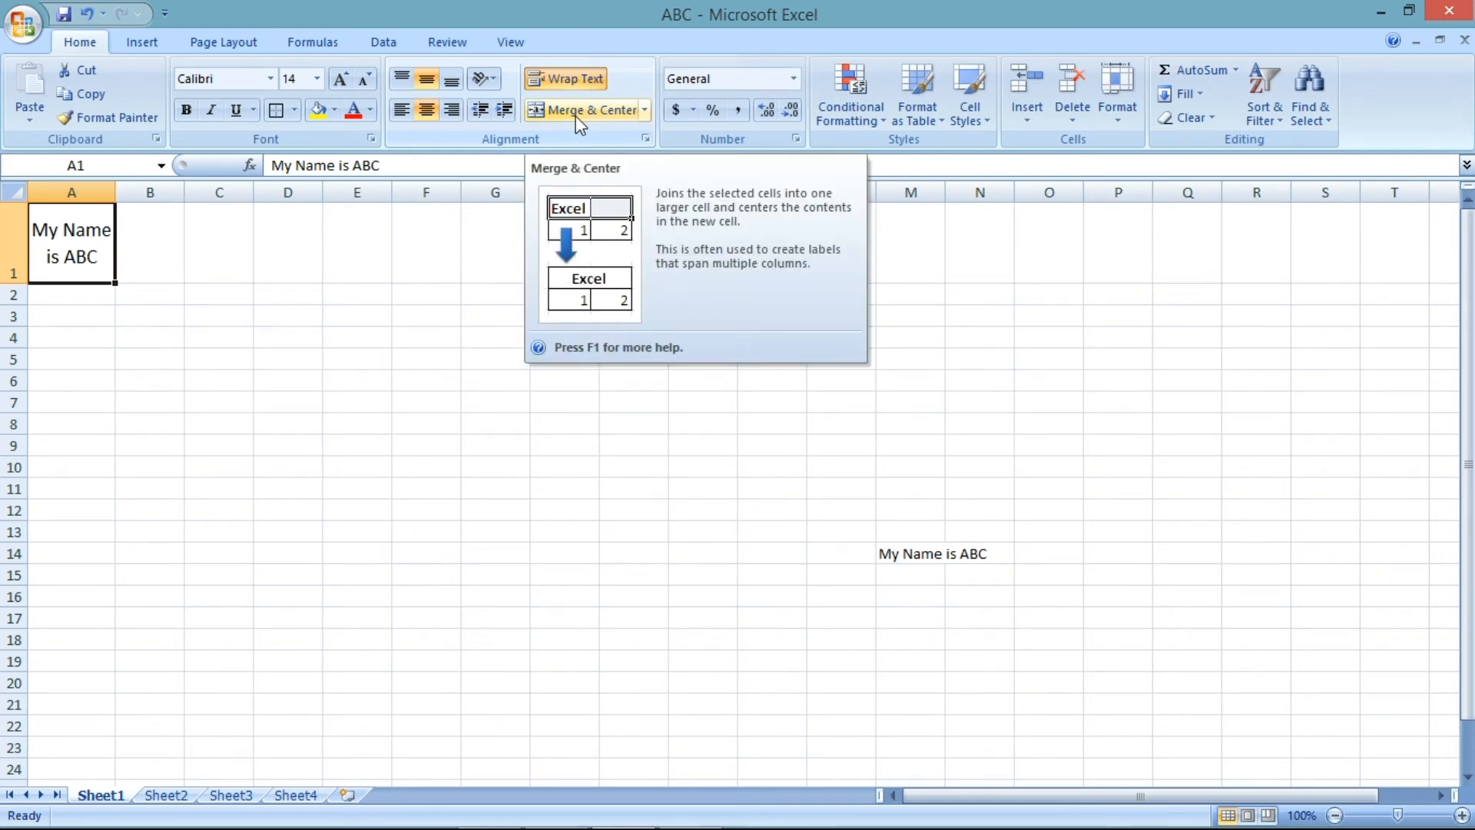
# - Apply all borders to the range D2:F6
pyautogui.click(352, 329)
pyautogui.moveTo(290, 301); pyautogui.dragTo(439, 384)
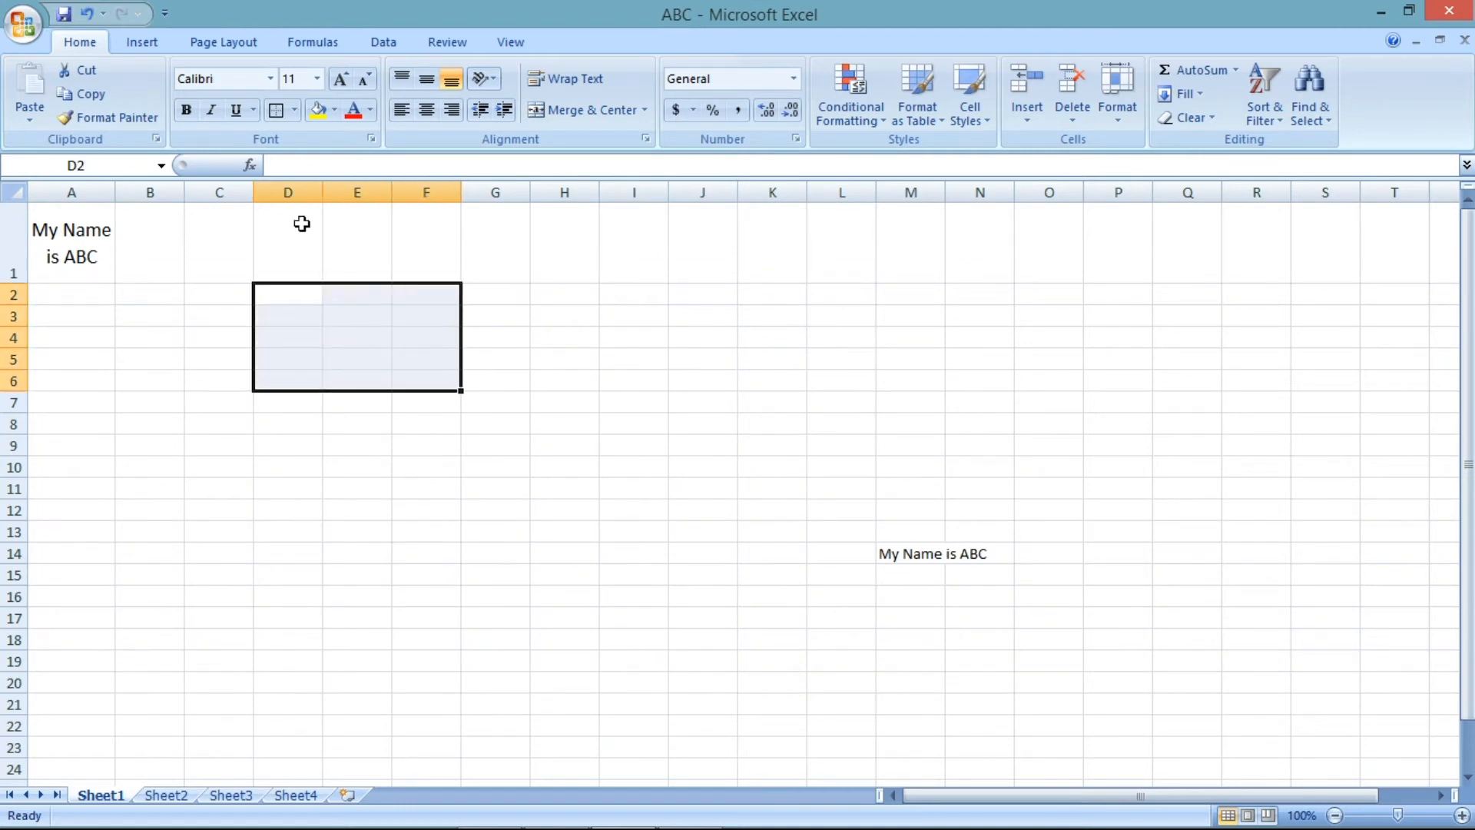
pyautogui.click(295, 110)
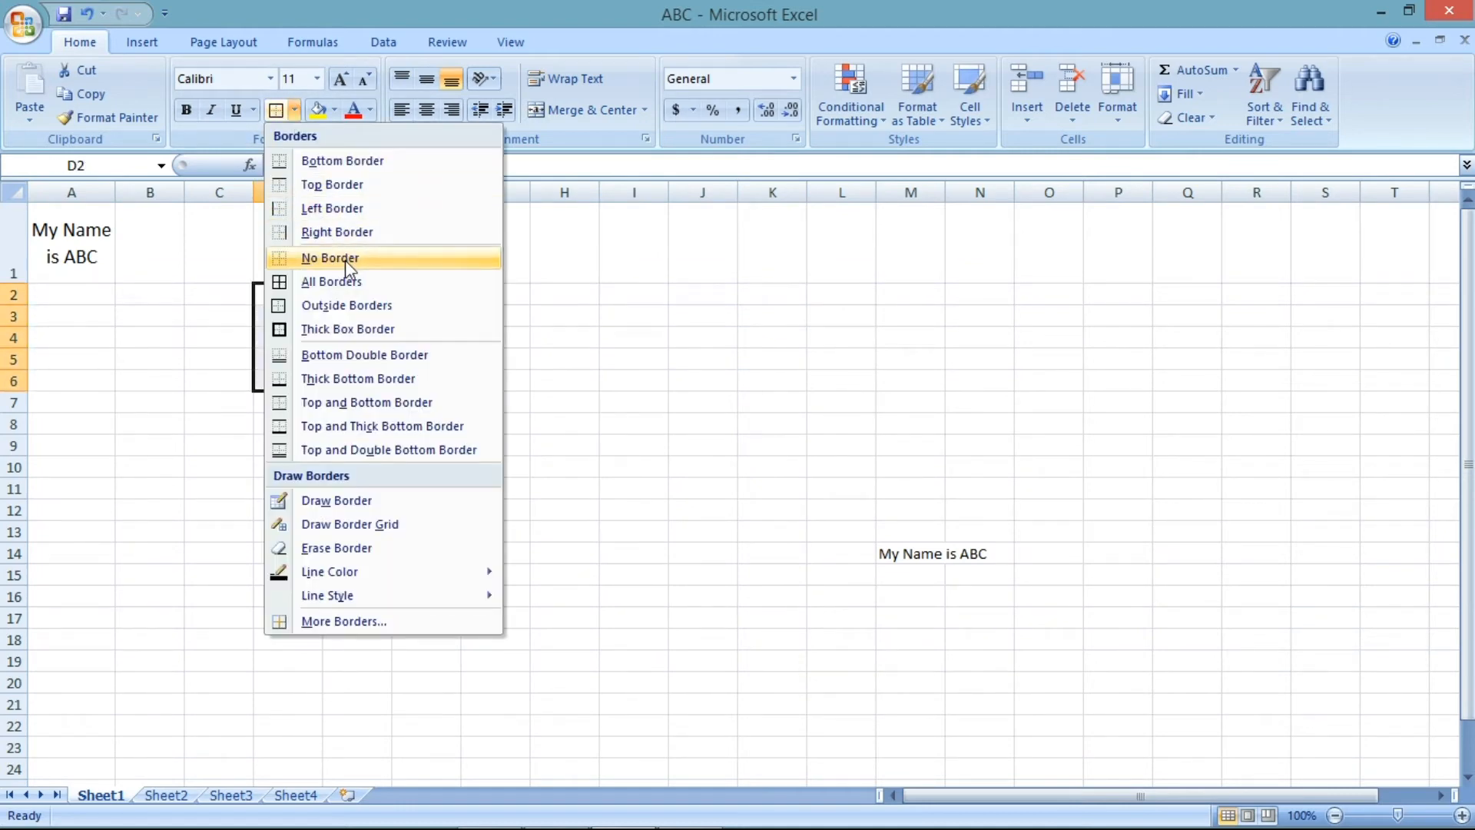
pyautogui.click(349, 283)
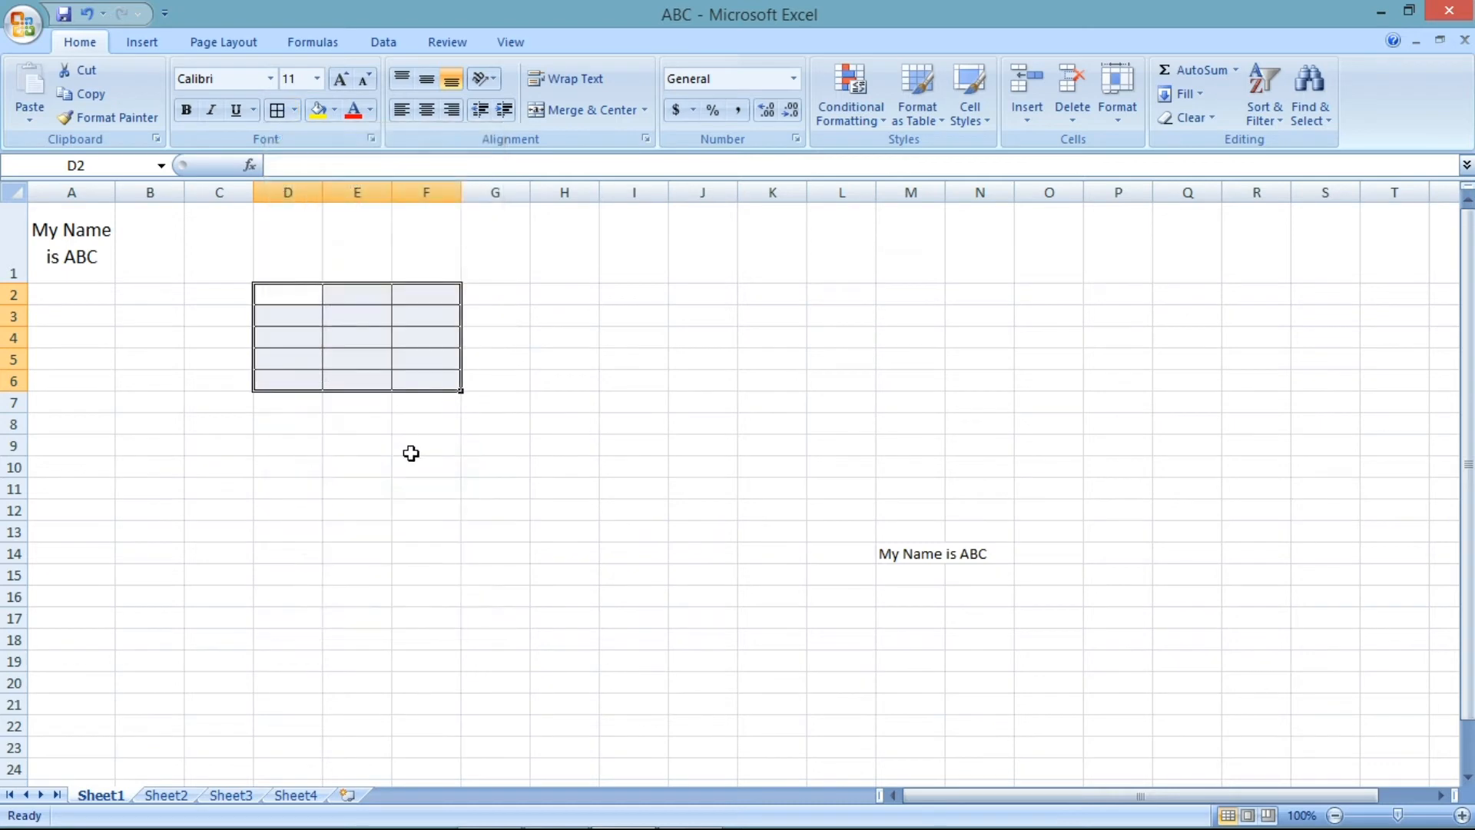
pyautogui.click(408, 451)
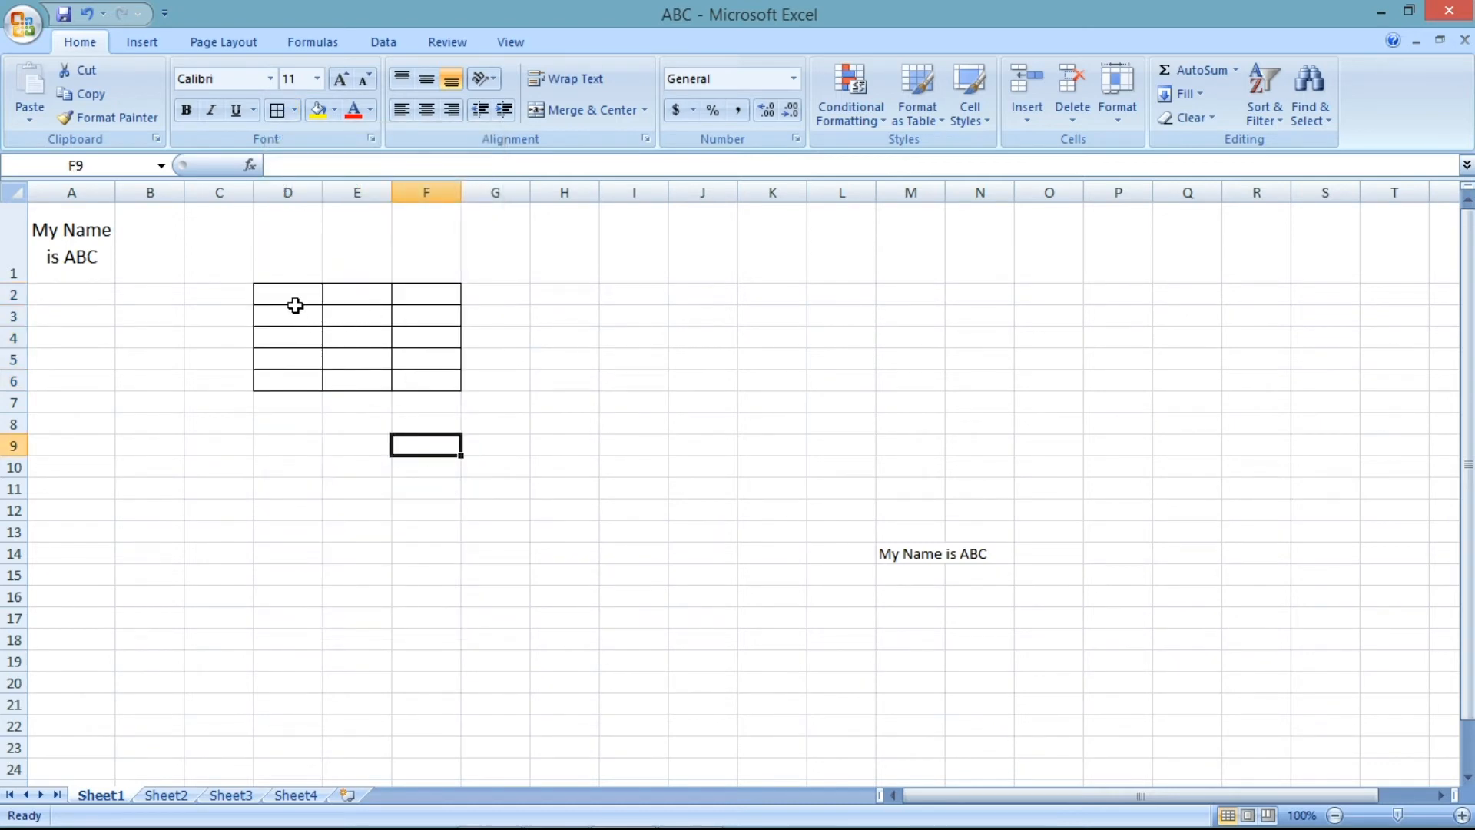
# - Merge cells E3 through E5 into a single cell
pyautogui.moveTo(284, 295); pyautogui.dragTo(428, 384)
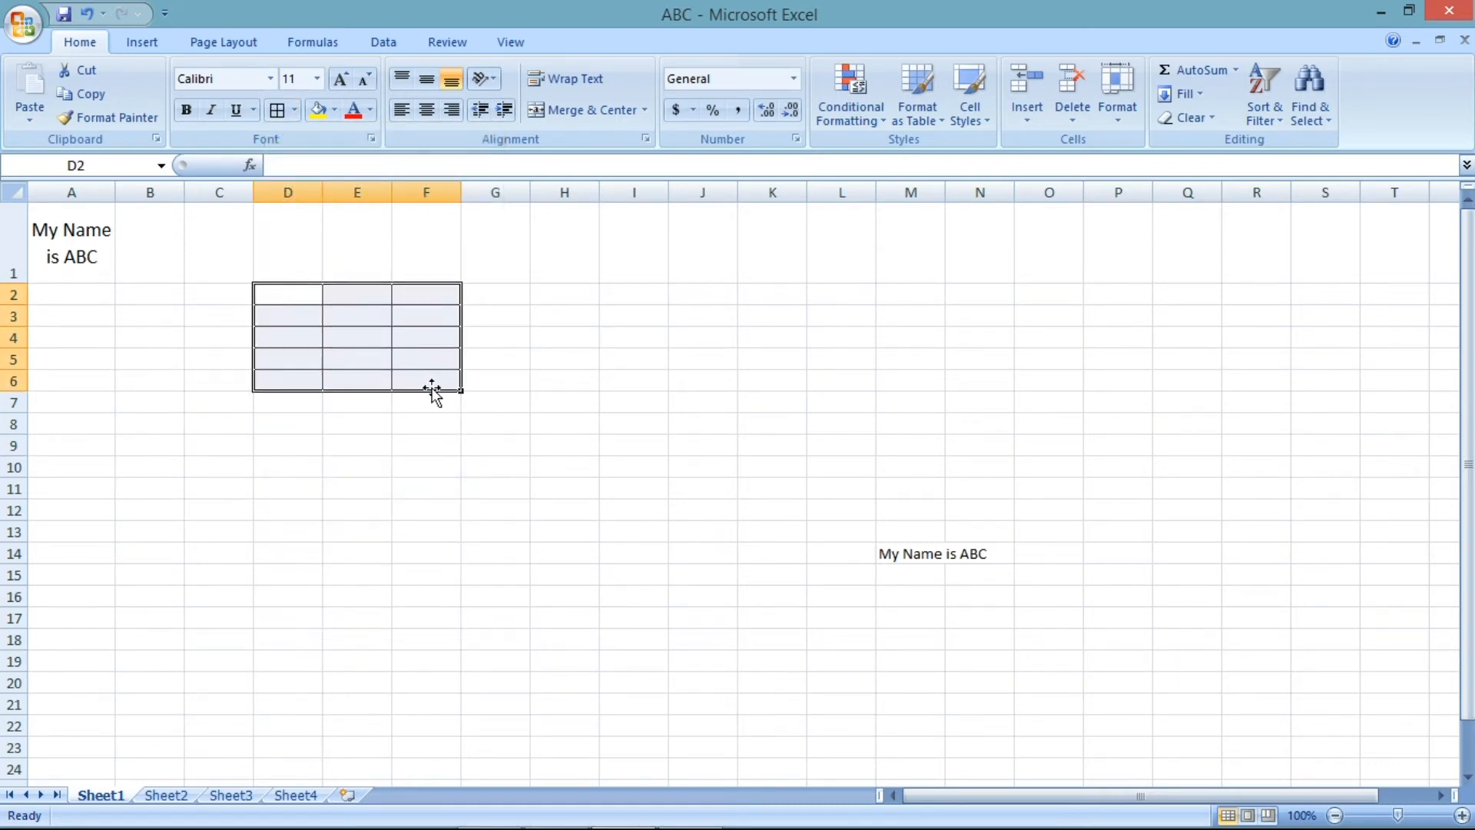
pyautogui.moveTo(341, 319); pyautogui.dragTo(354, 351)
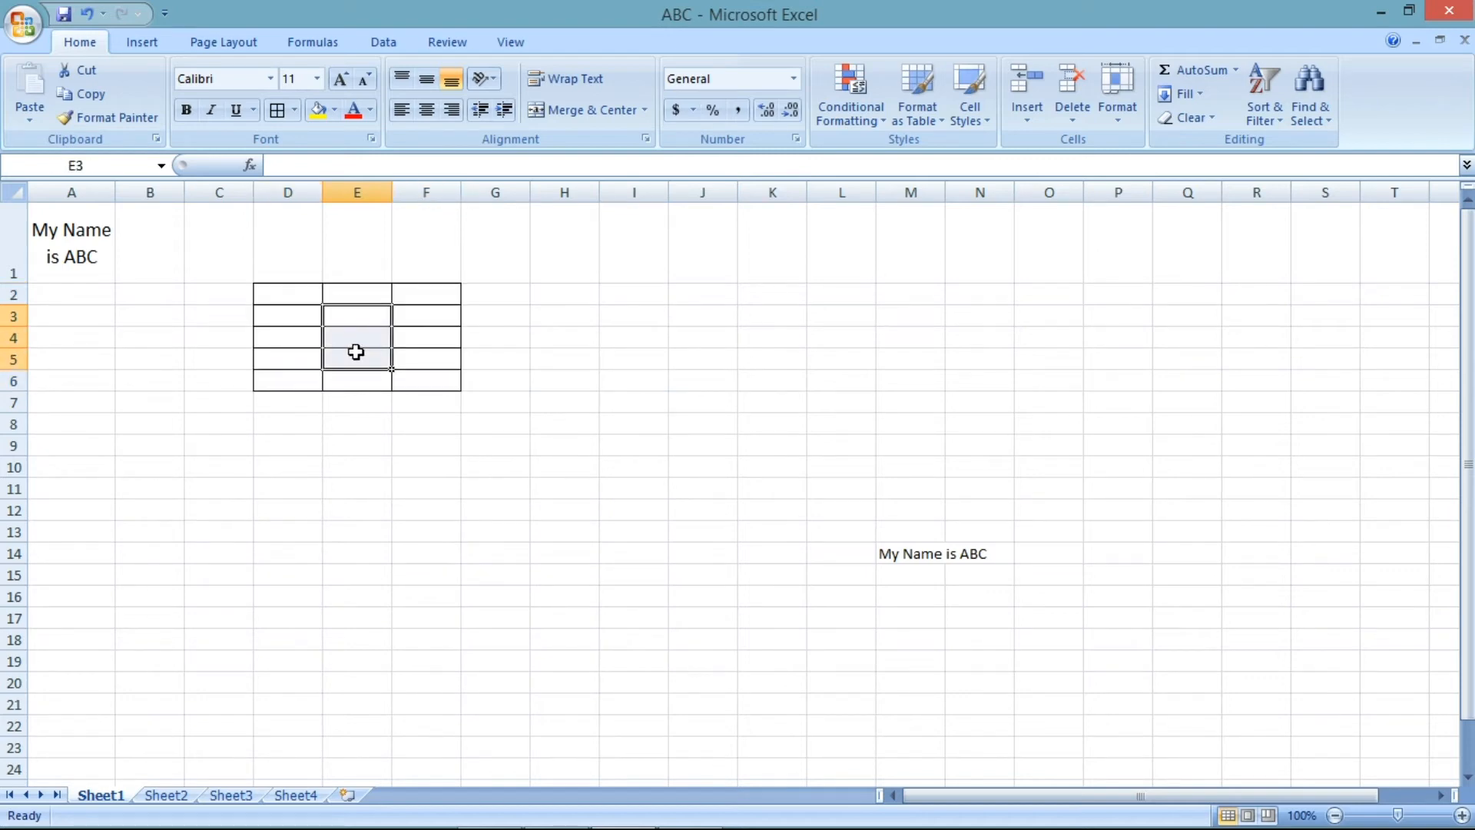
pyautogui.click(619, 117)
pyautogui.click(613, 359)
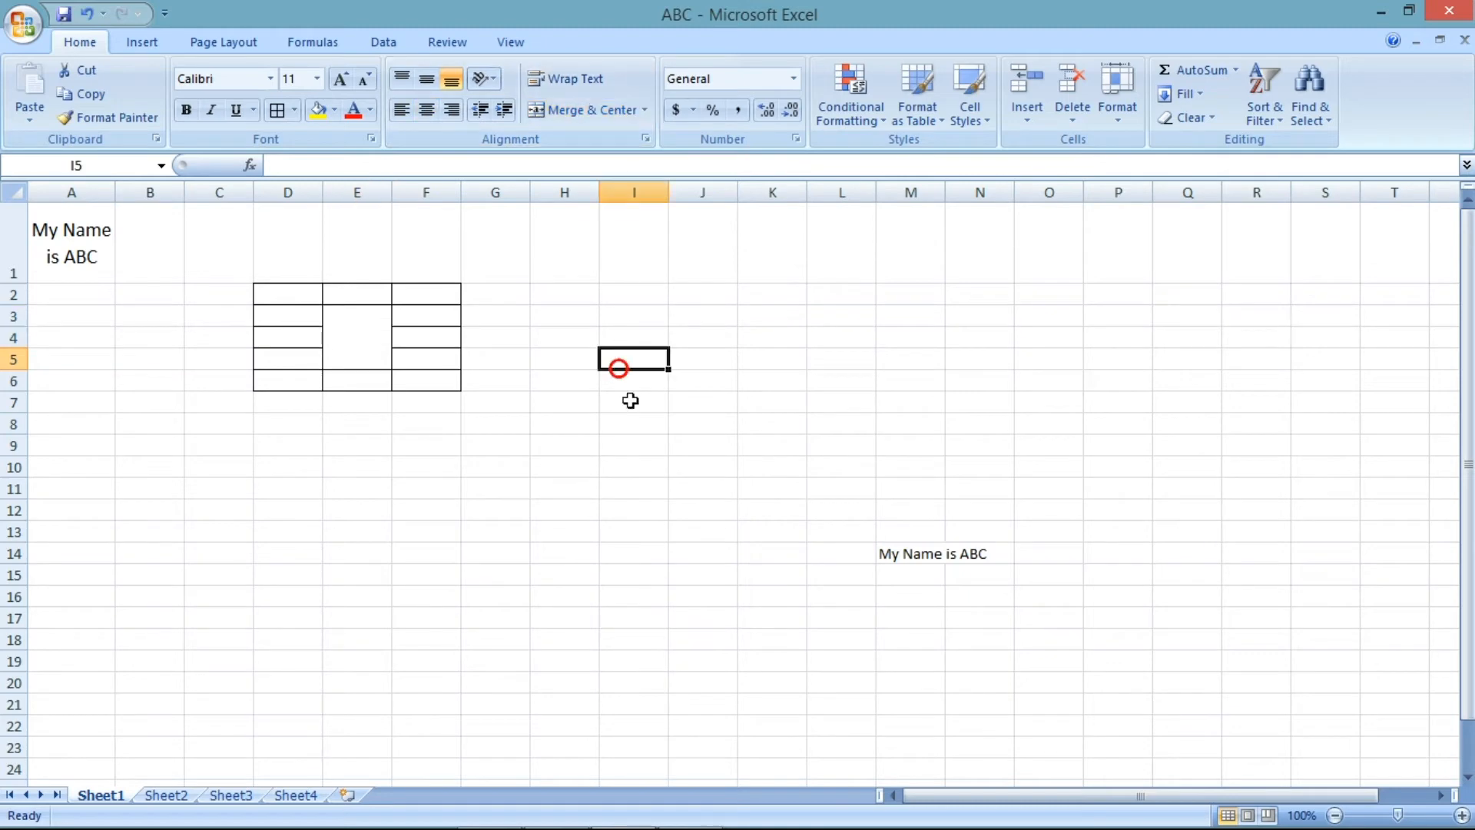
# - Undo the last four changes
pyautogui.click(353, 330)
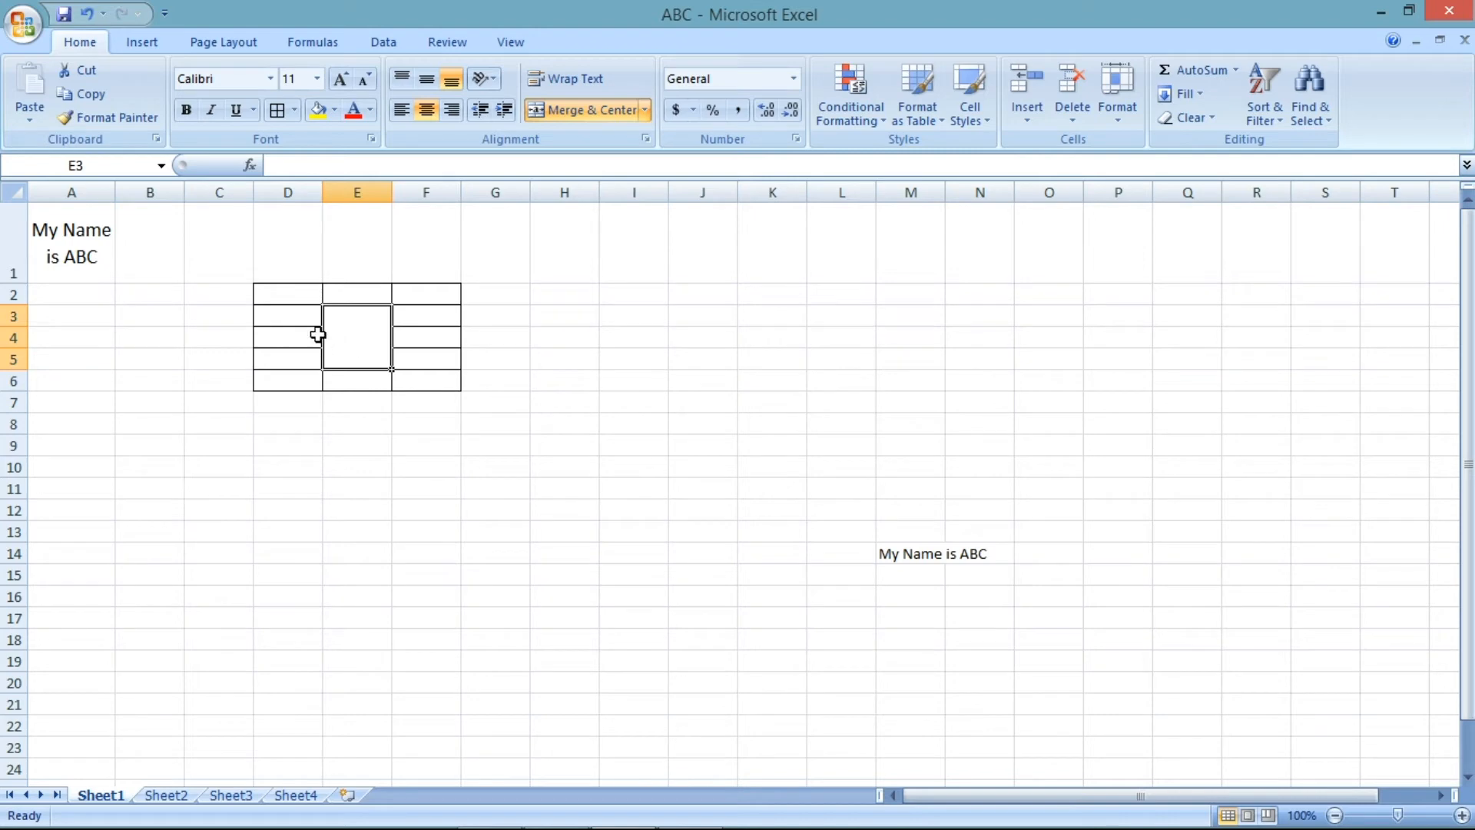
pyautogui.moveTo(272, 292); pyautogui.dragTo(454, 382)
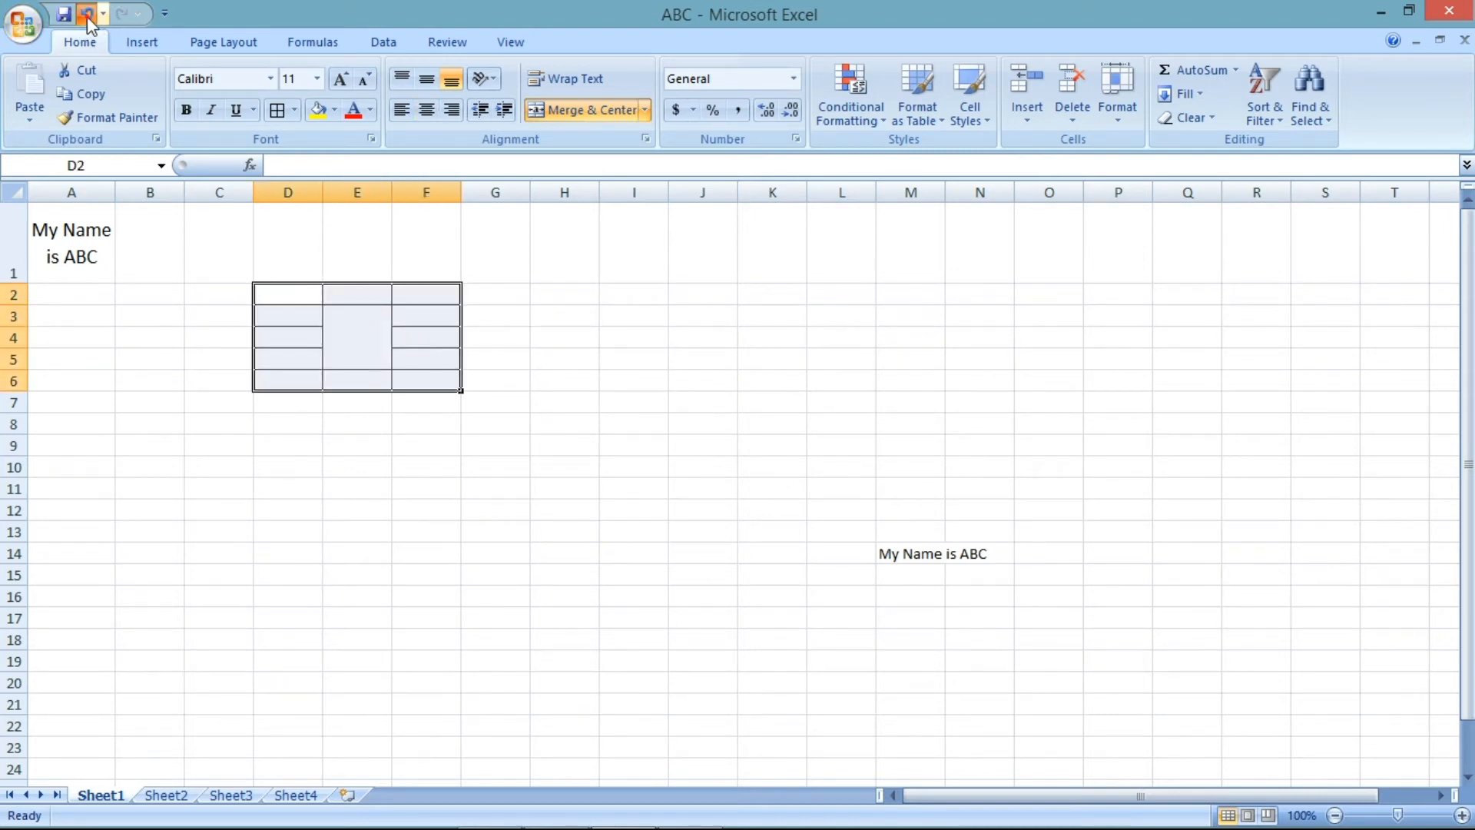
pyautogui.click(87, 14)
pyautogui.click(86, 14)
pyautogui.click(87, 13)
pyautogui.click(87, 13)
pyautogui.click(87, 13)
pyautogui.click(87, 14)
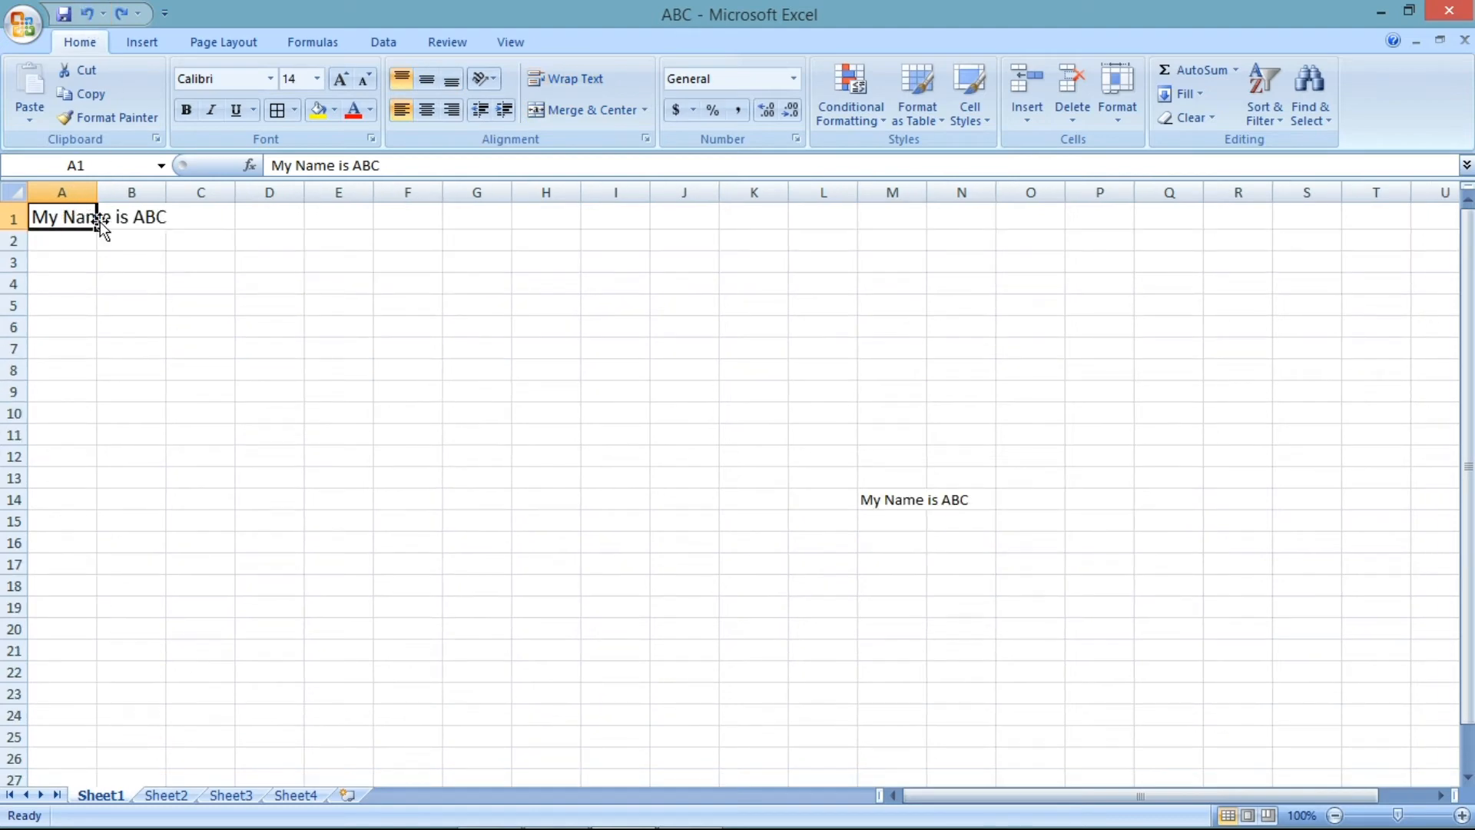
pyautogui.moveTo(97, 192); pyautogui.dragTo(171, 193)
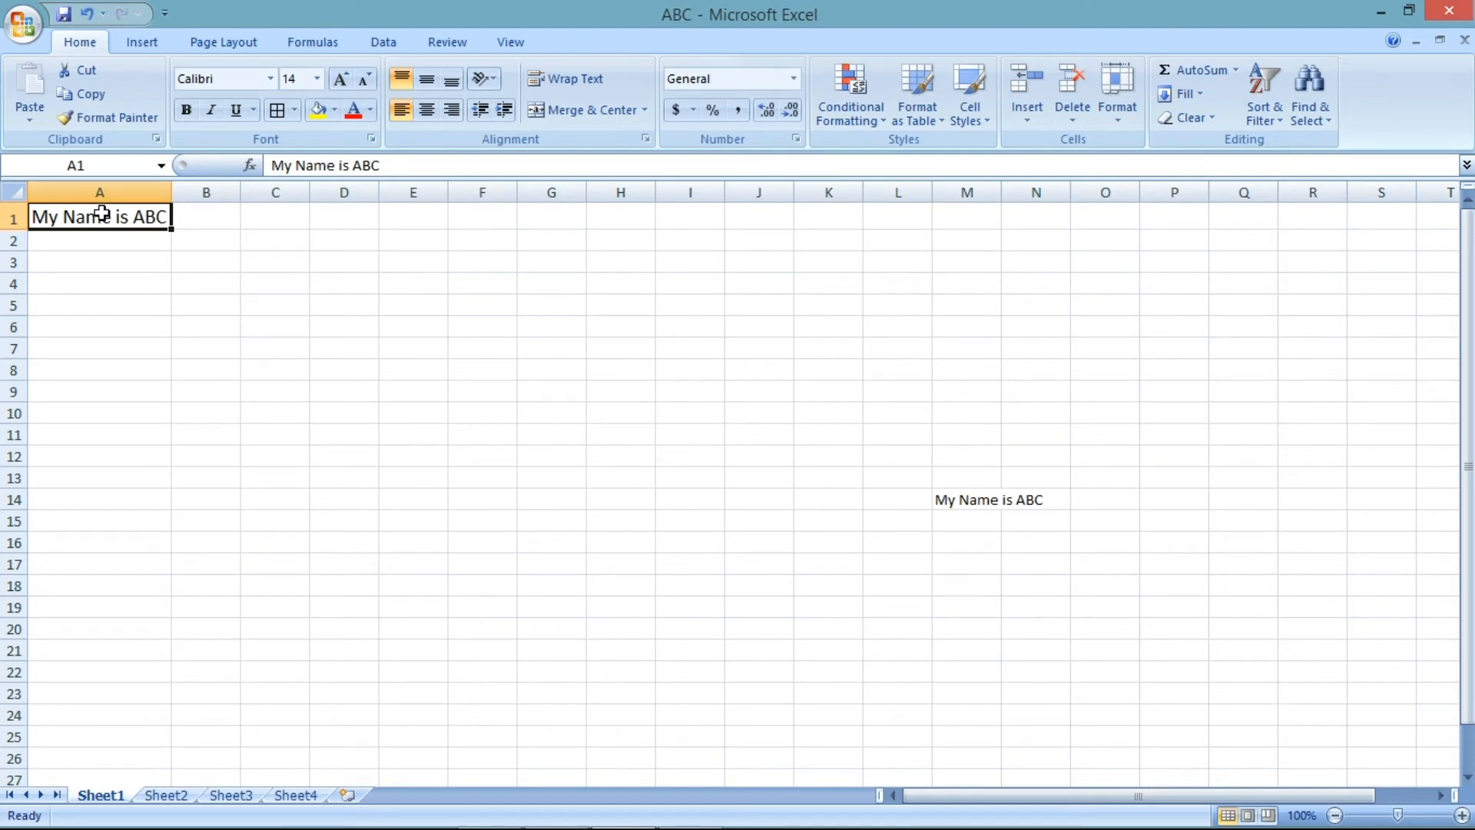
pyautogui.click(87, 15)
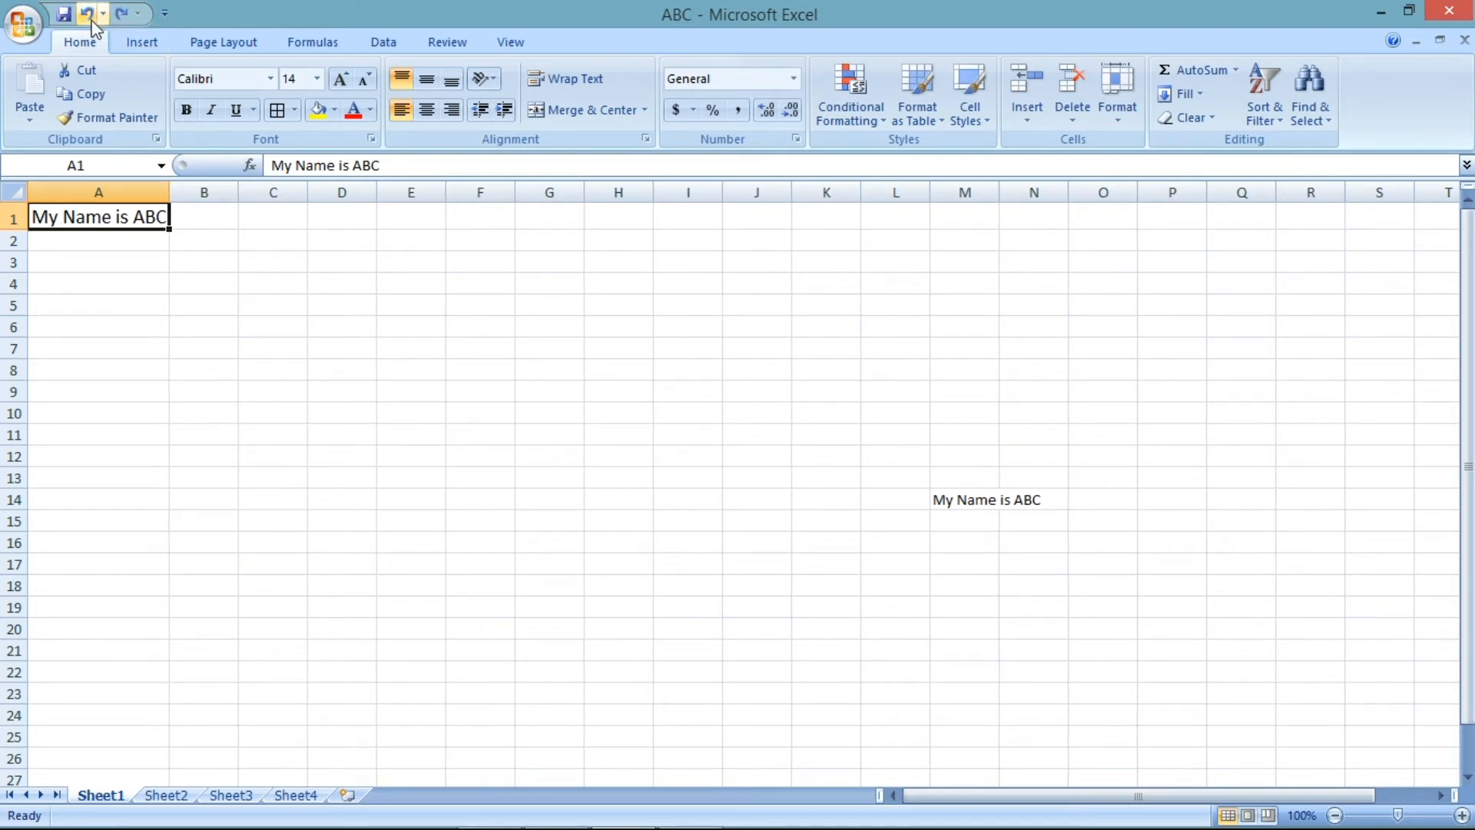
pyautogui.click(87, 15)
# - Merge and center A1's text across cells A1 and B1
pyautogui.moveTo(46, 217); pyautogui.dragTo(125, 218)
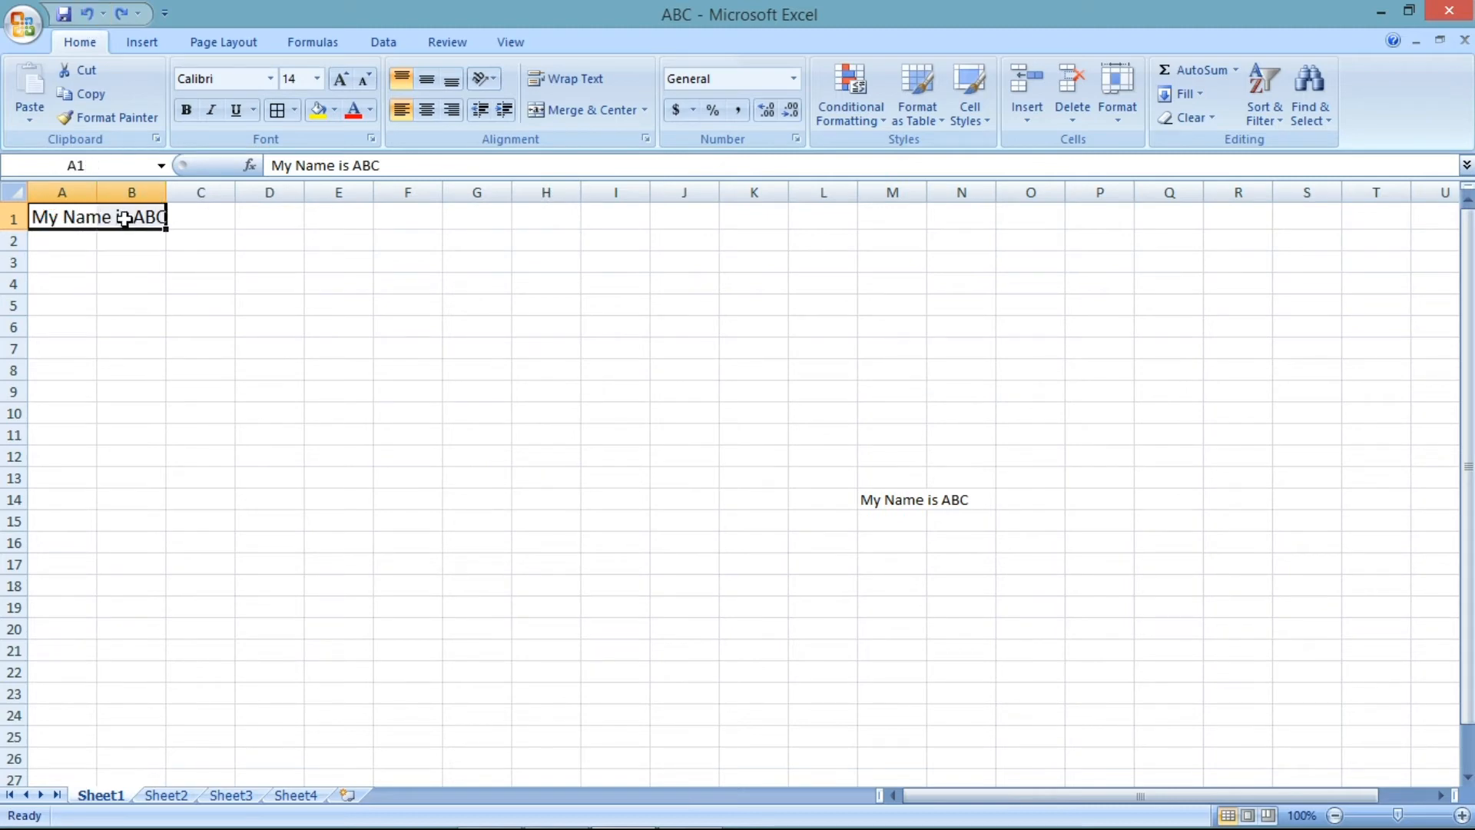
pyautogui.click(573, 124)
pyautogui.click(279, 349)
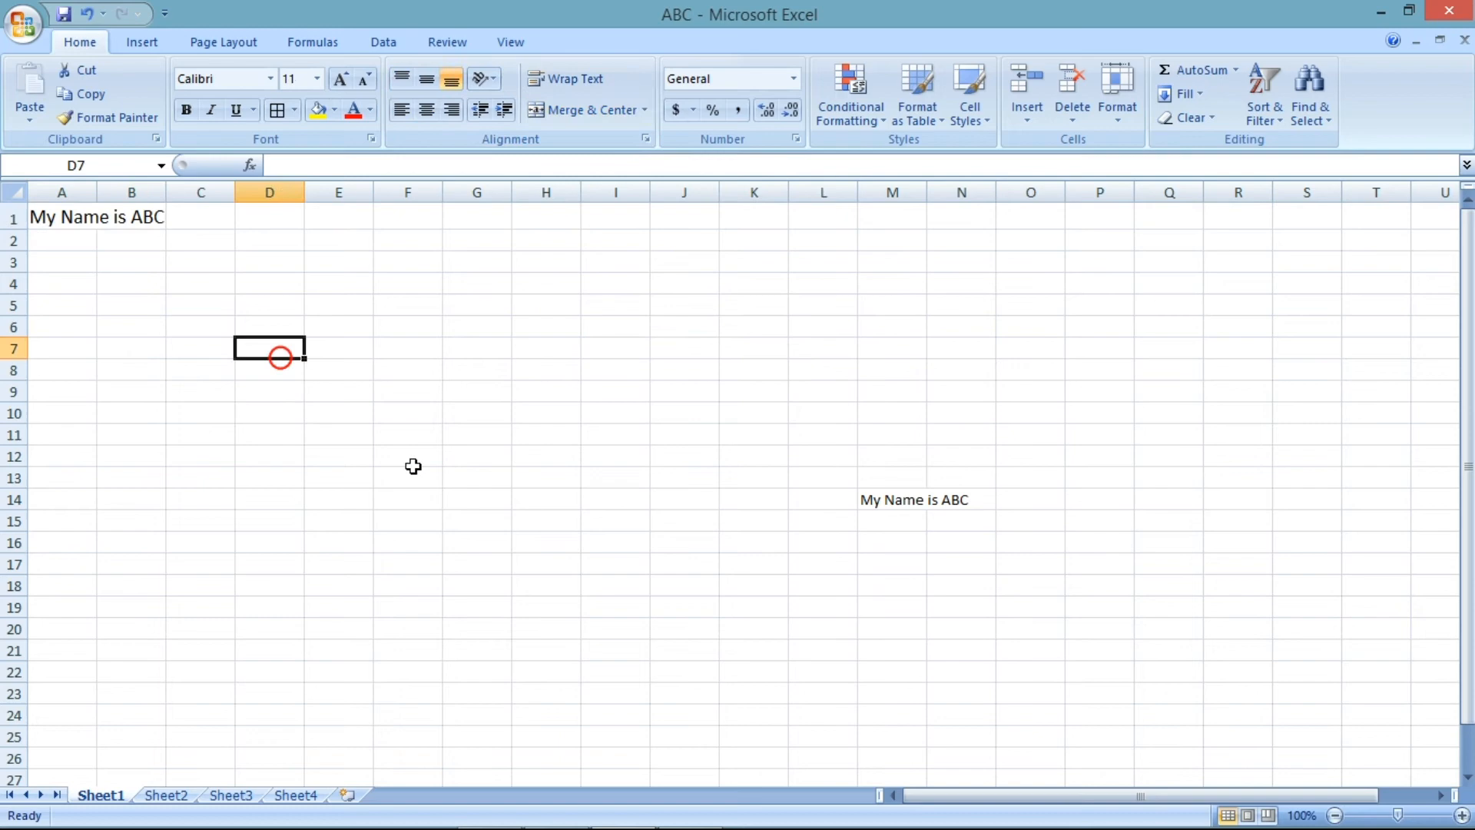
pyautogui.click(126, 218)
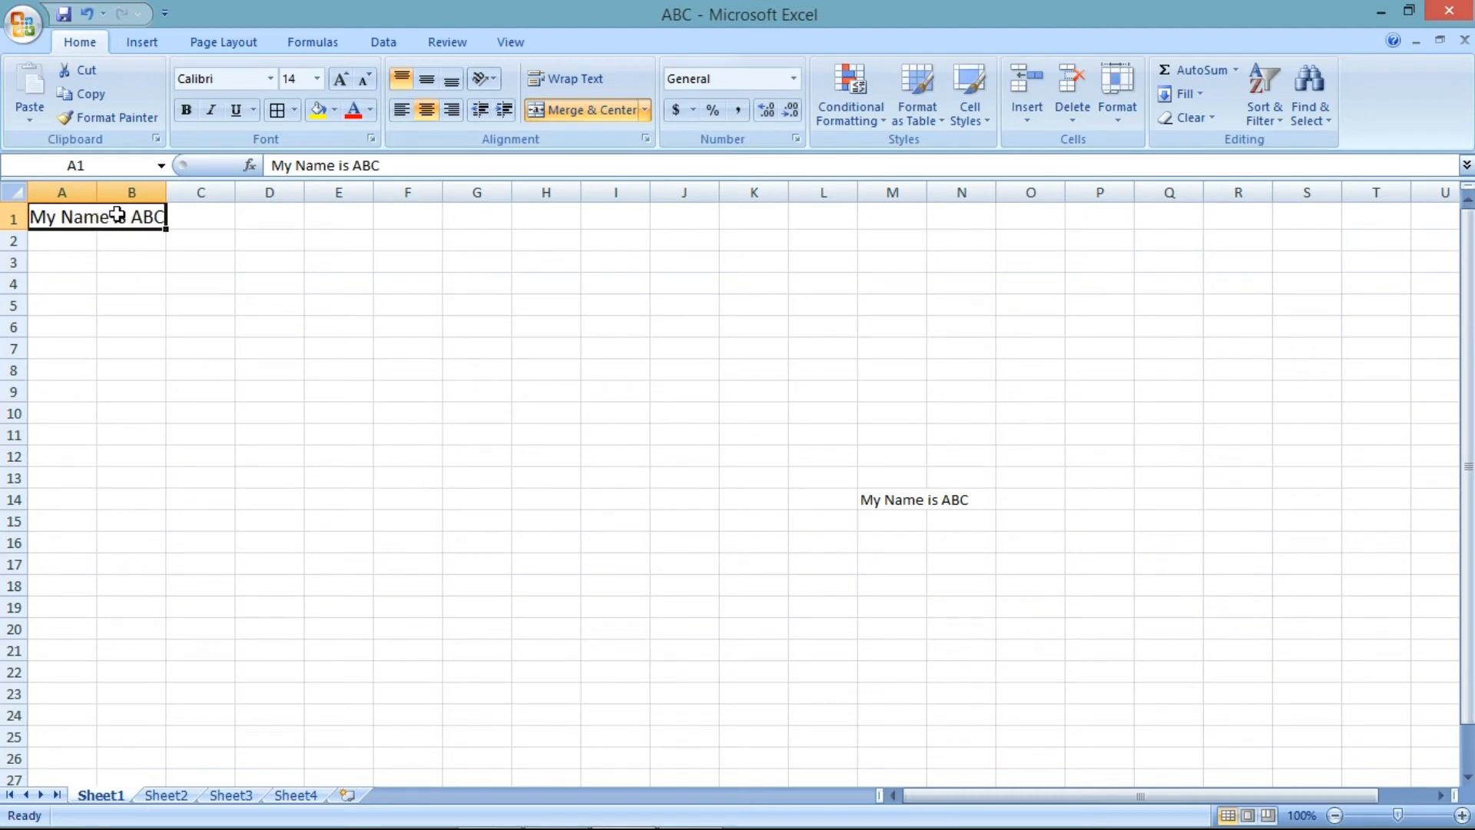
# - Widen column B slightly so the merged title fits
pyautogui.click(116, 267)
pyautogui.click(116, 219)
pyautogui.press('Right')
pyautogui.press('Left')
pyautogui.moveTo(165, 191); pyautogui.dragTo(175, 190)
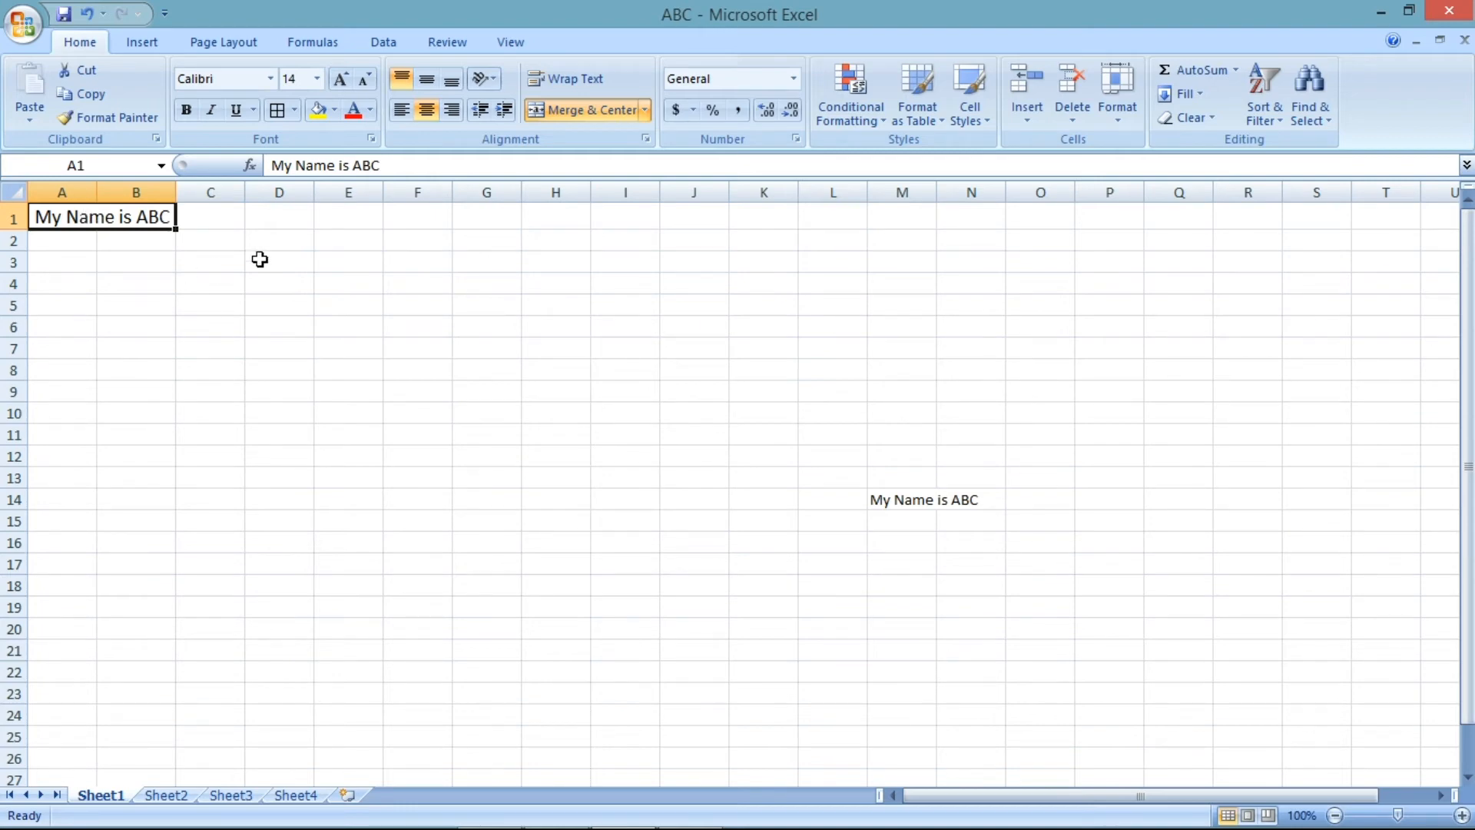
# - Apply all borders to the range C2:H12
pyautogui.click(645, 110)
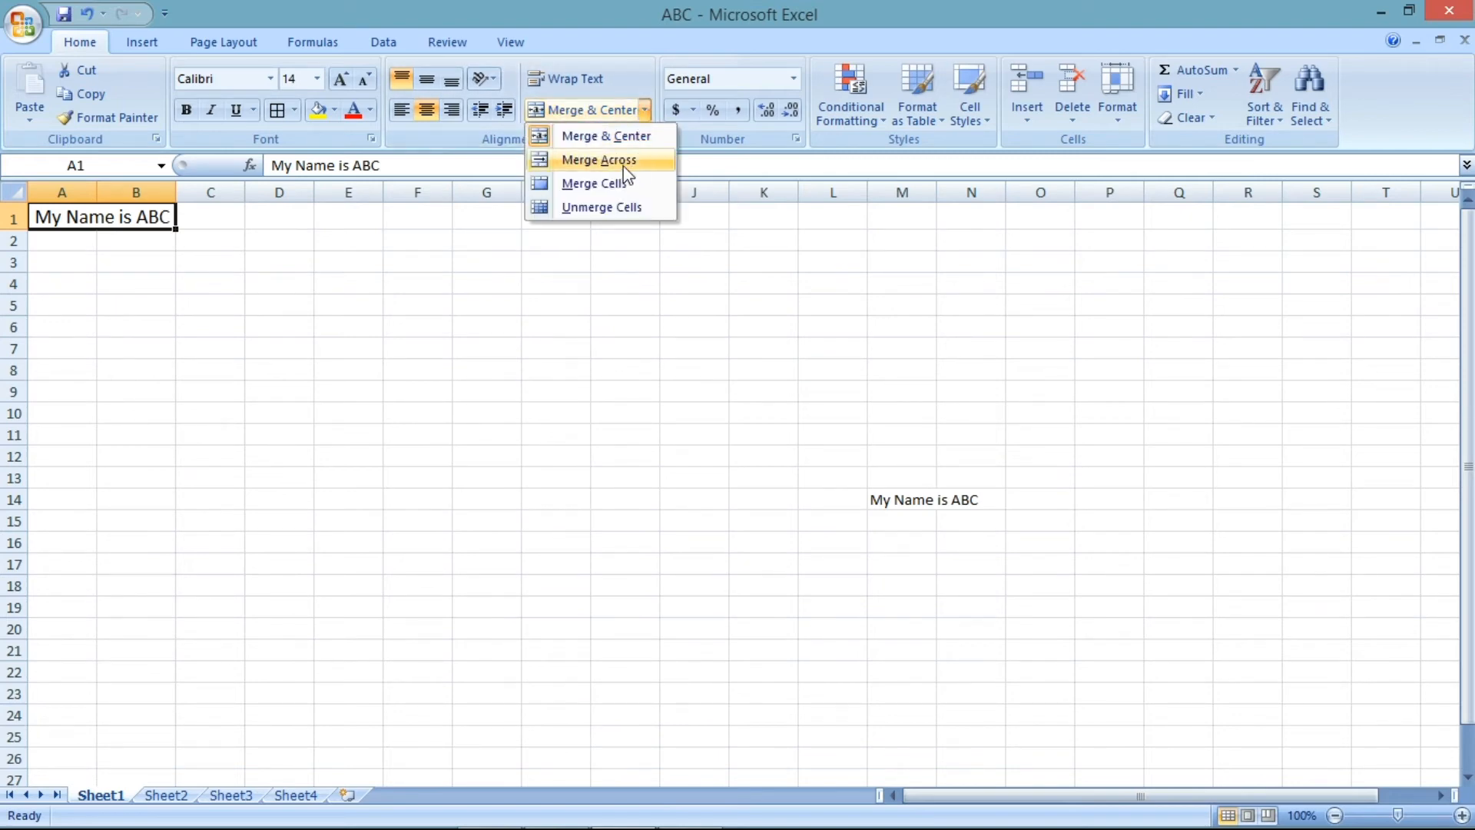
pyautogui.moveTo(241, 242); pyautogui.dragTo(559, 464)
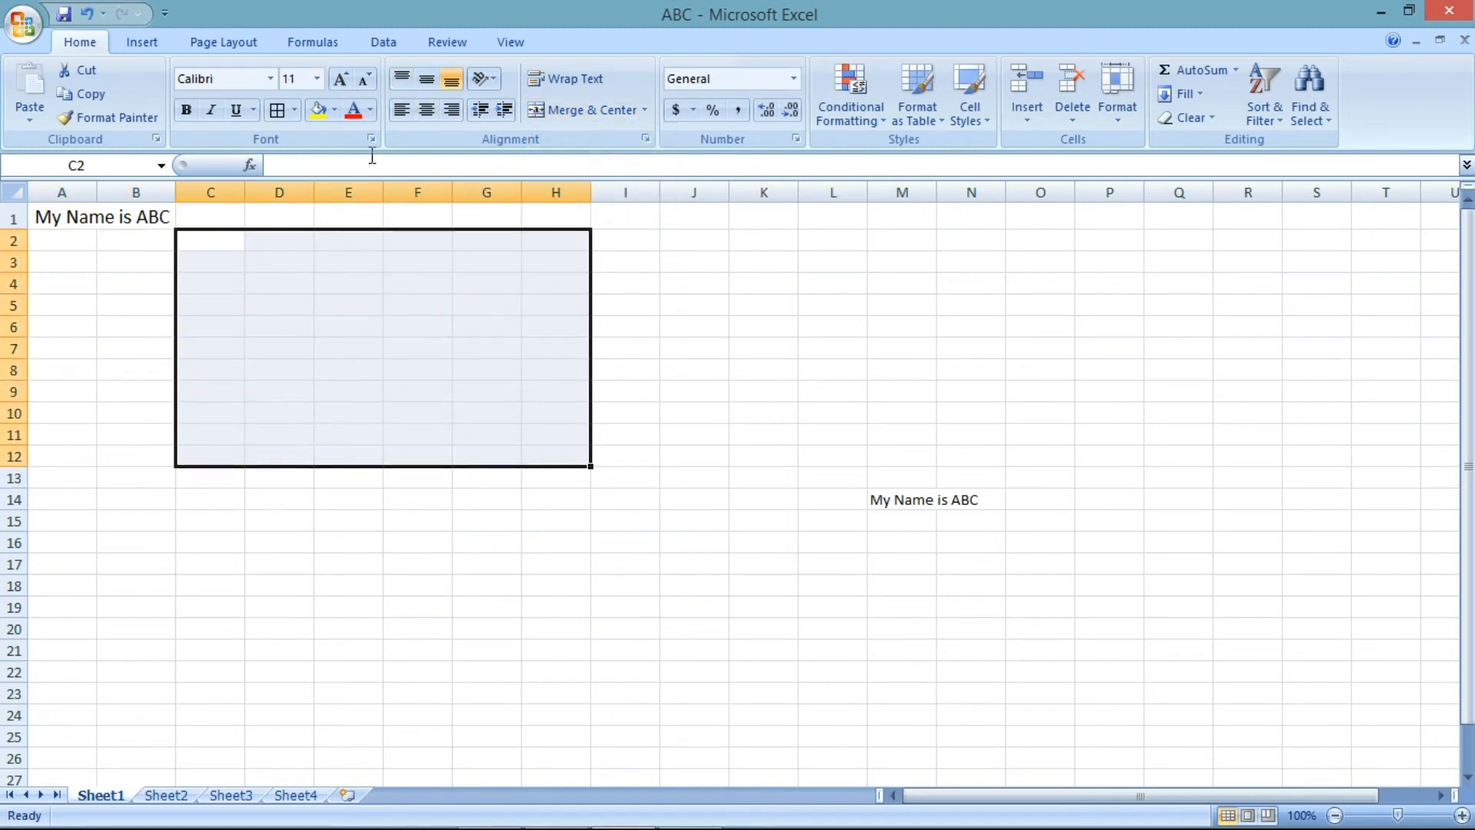
pyautogui.click(277, 110)
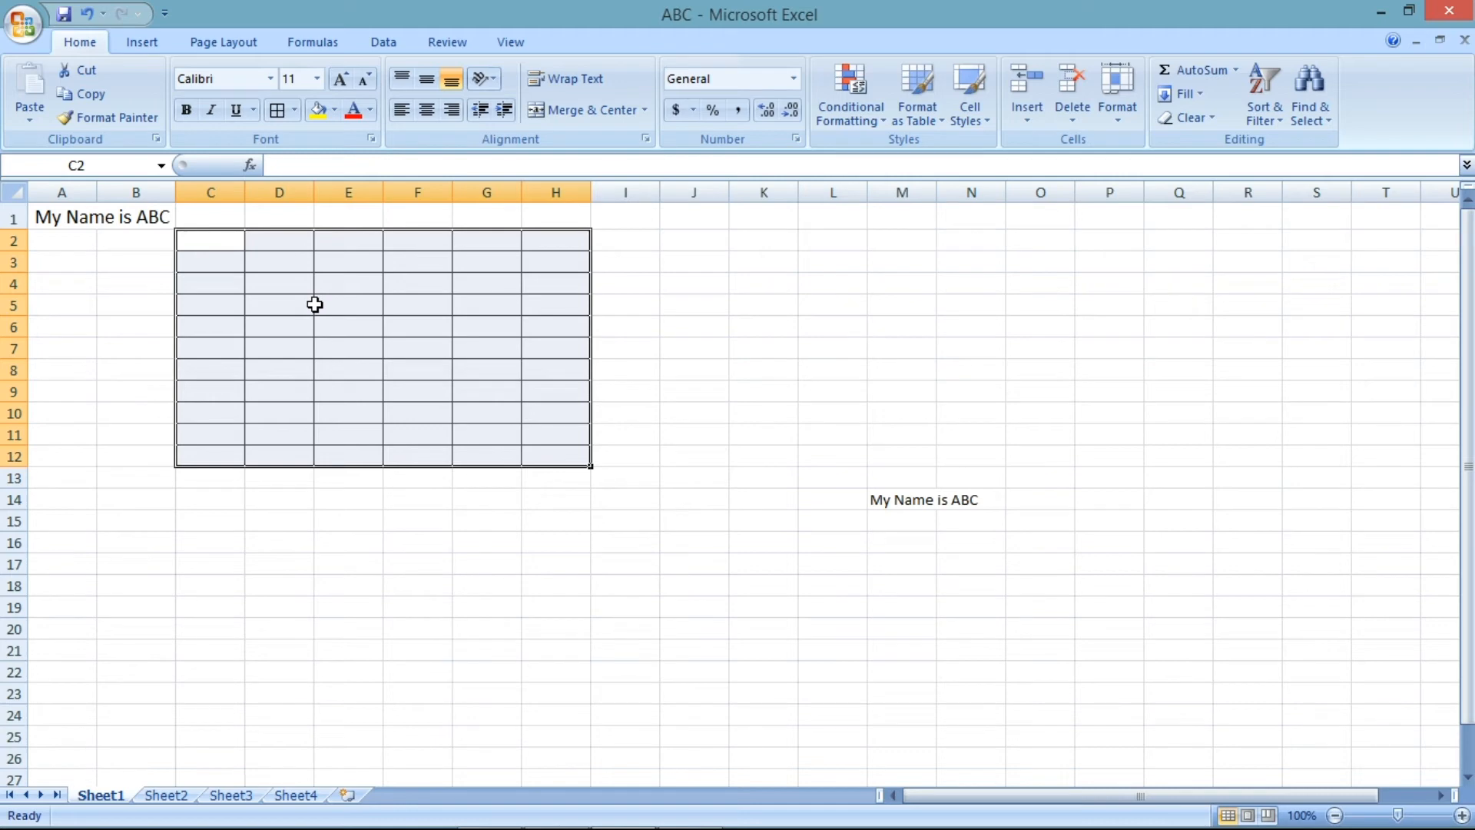
# - Apply Merge Across to C2:H12 so each row becomes one merged cell
pyautogui.click(648, 110)
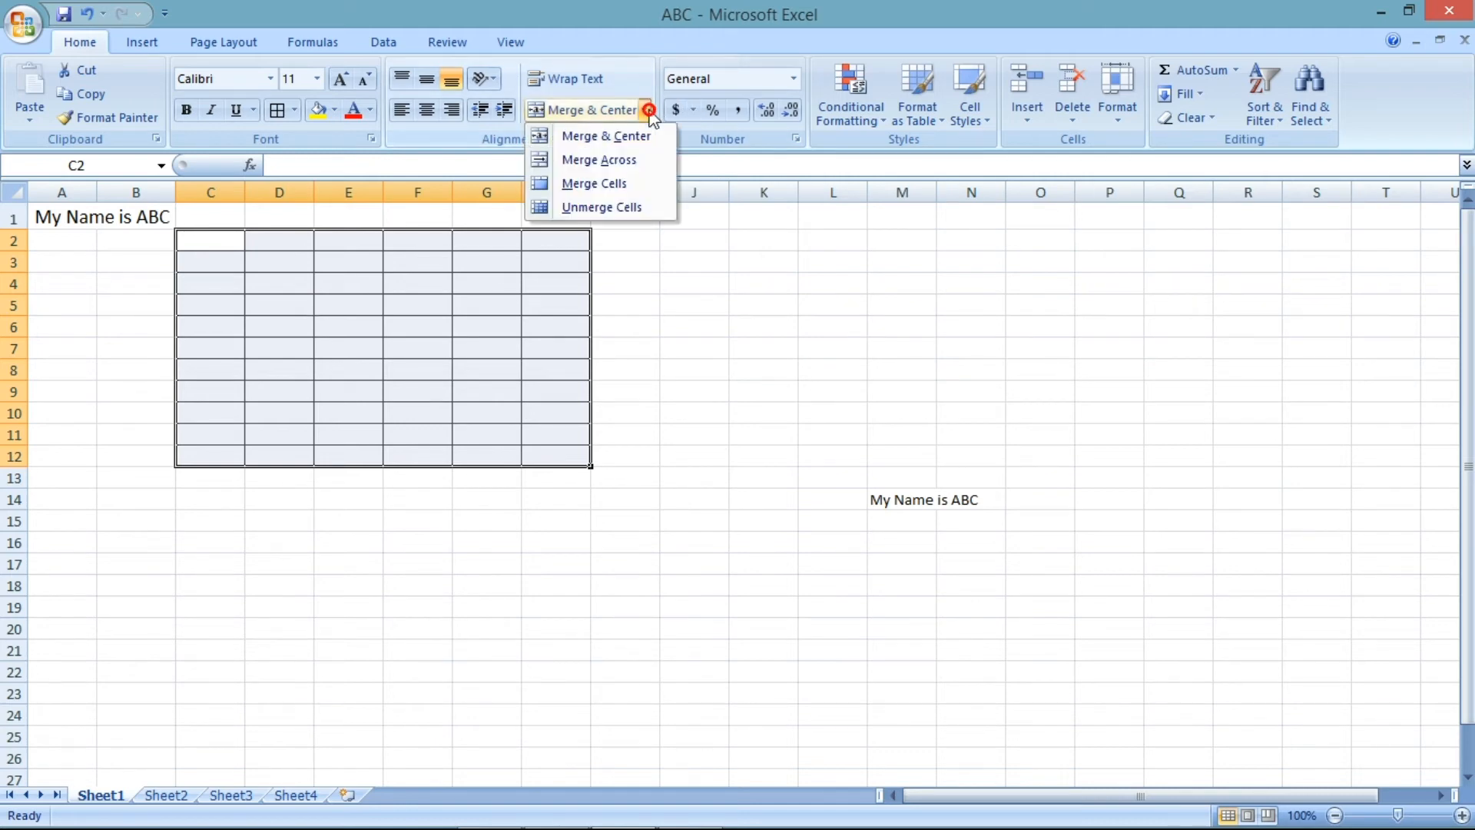
pyautogui.click(599, 160)
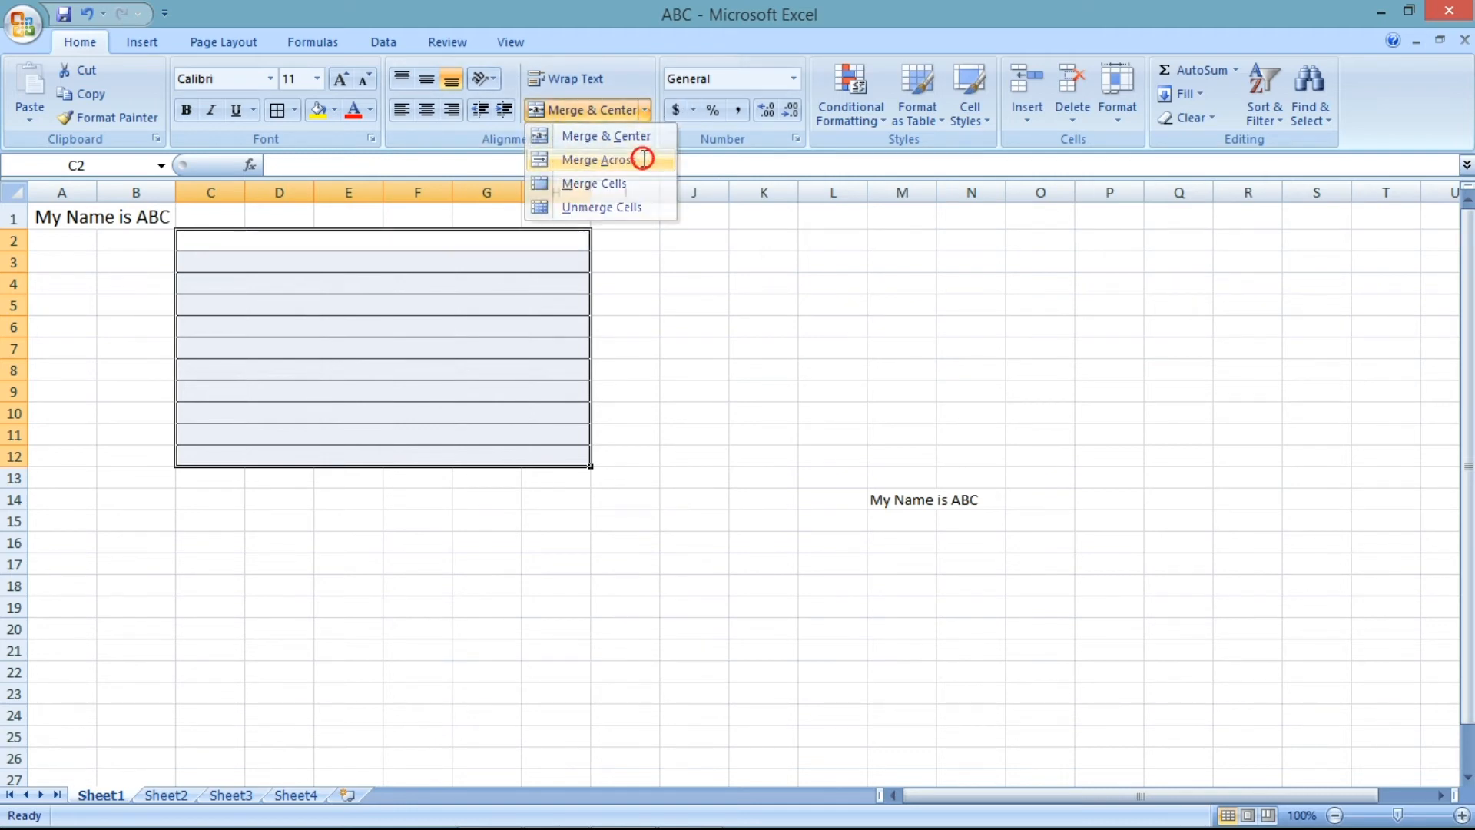
pyautogui.click(777, 324)
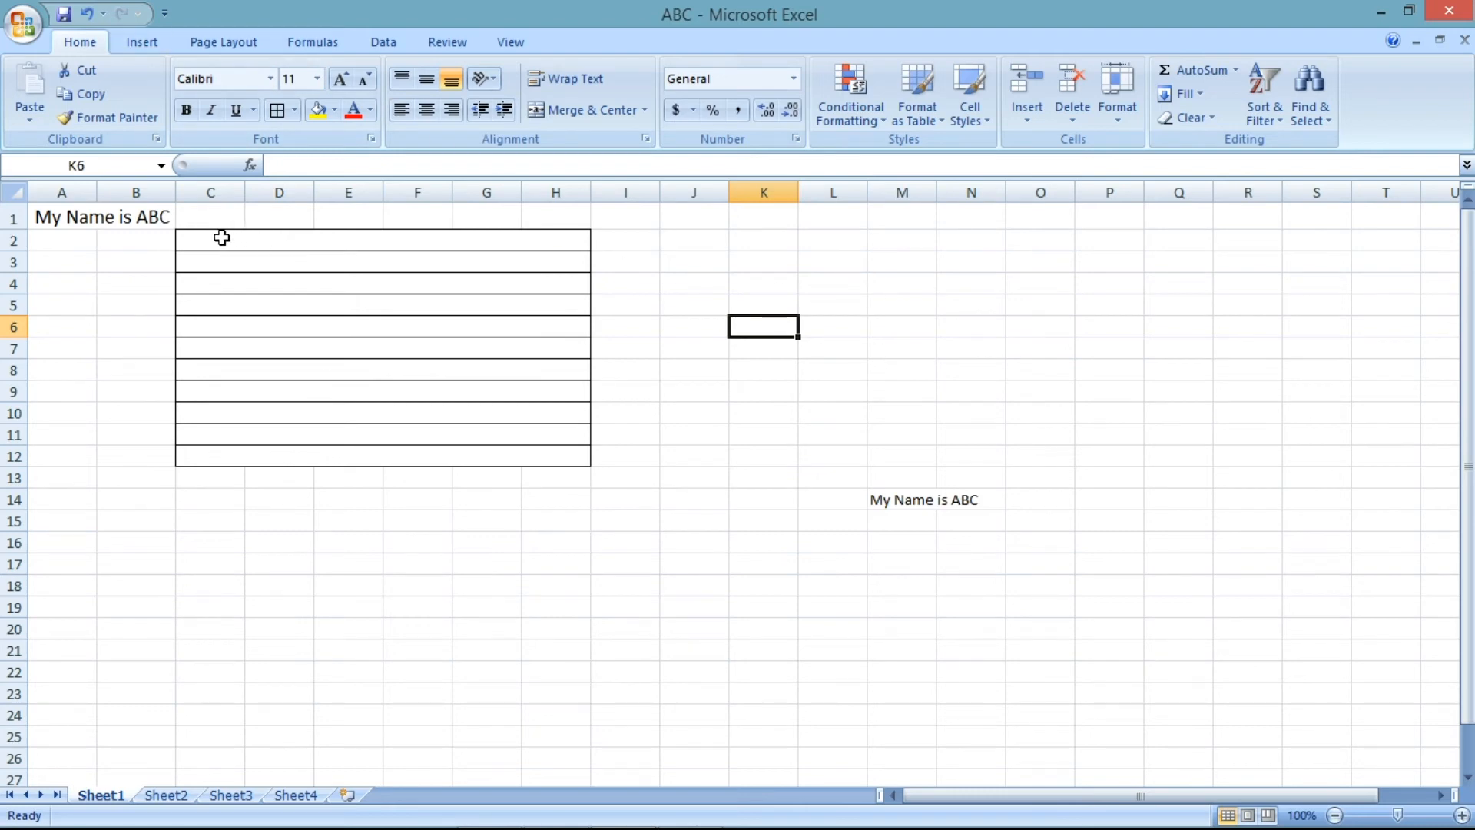
# - Undo the last six changes, removing the row merges, borders and title merge
pyautogui.click(221, 235)
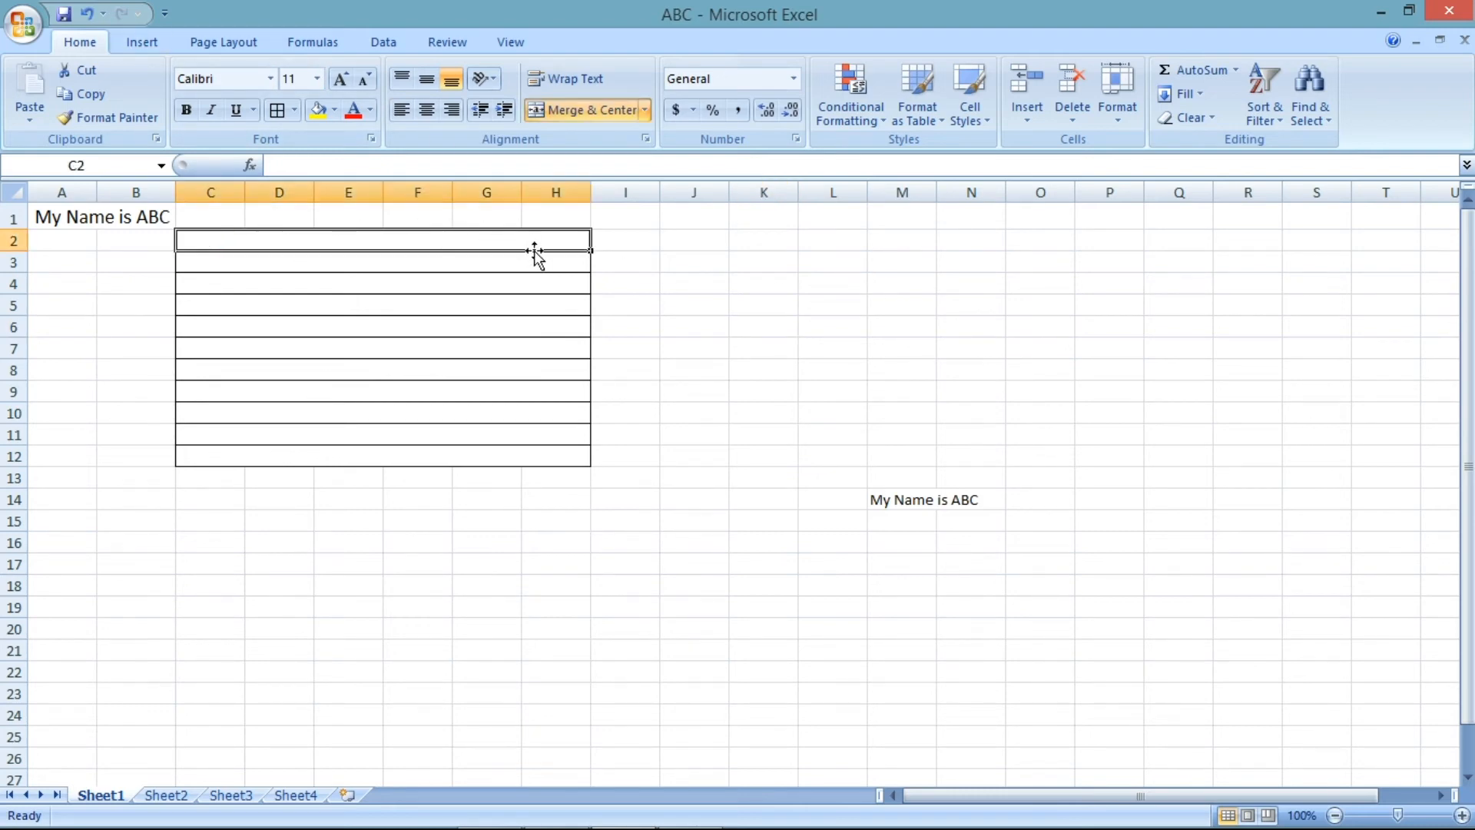
pyautogui.click(382, 261)
pyautogui.click(377, 283)
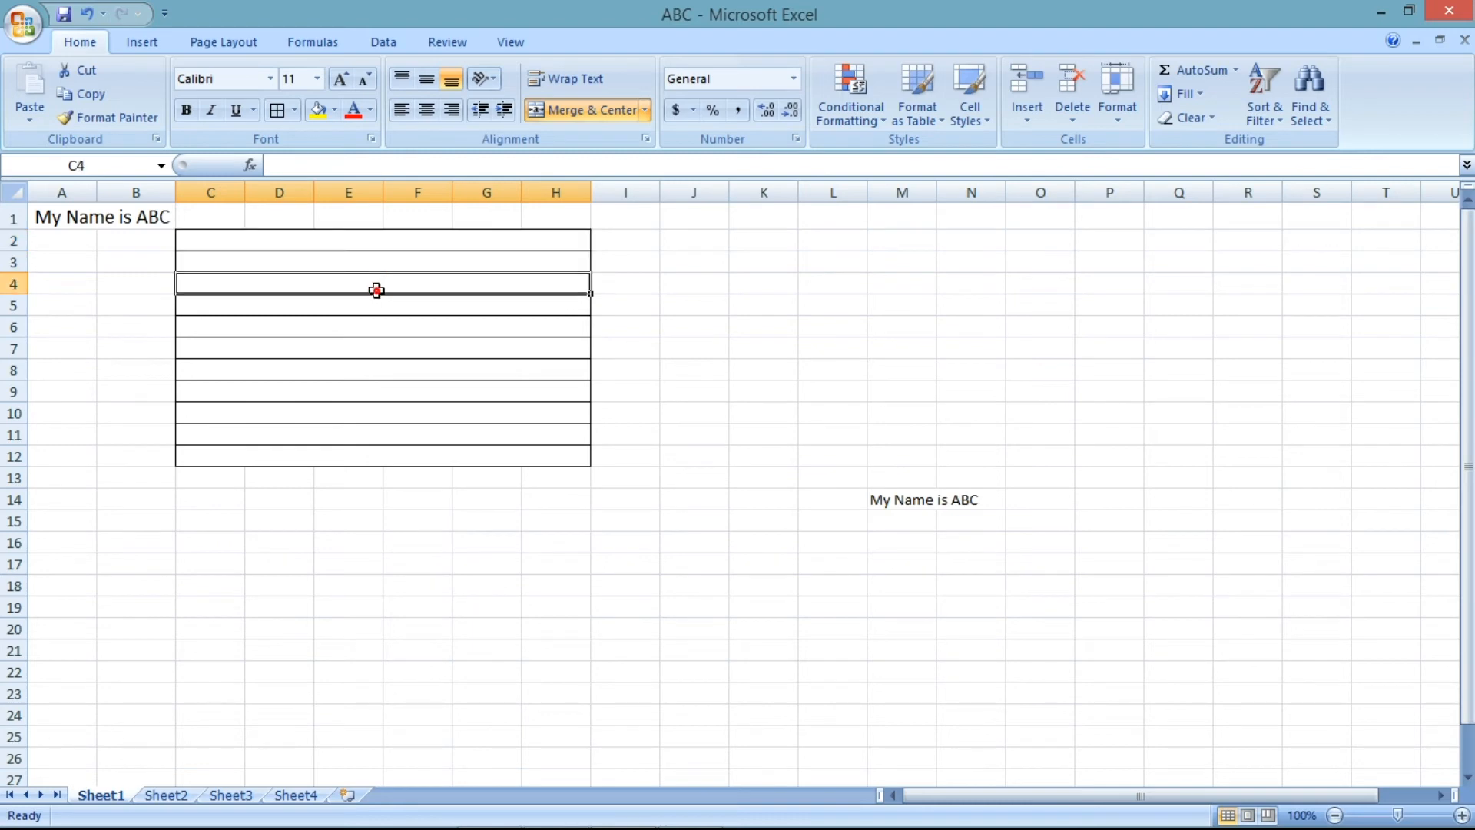
pyautogui.click(87, 13)
pyautogui.click(87, 13)
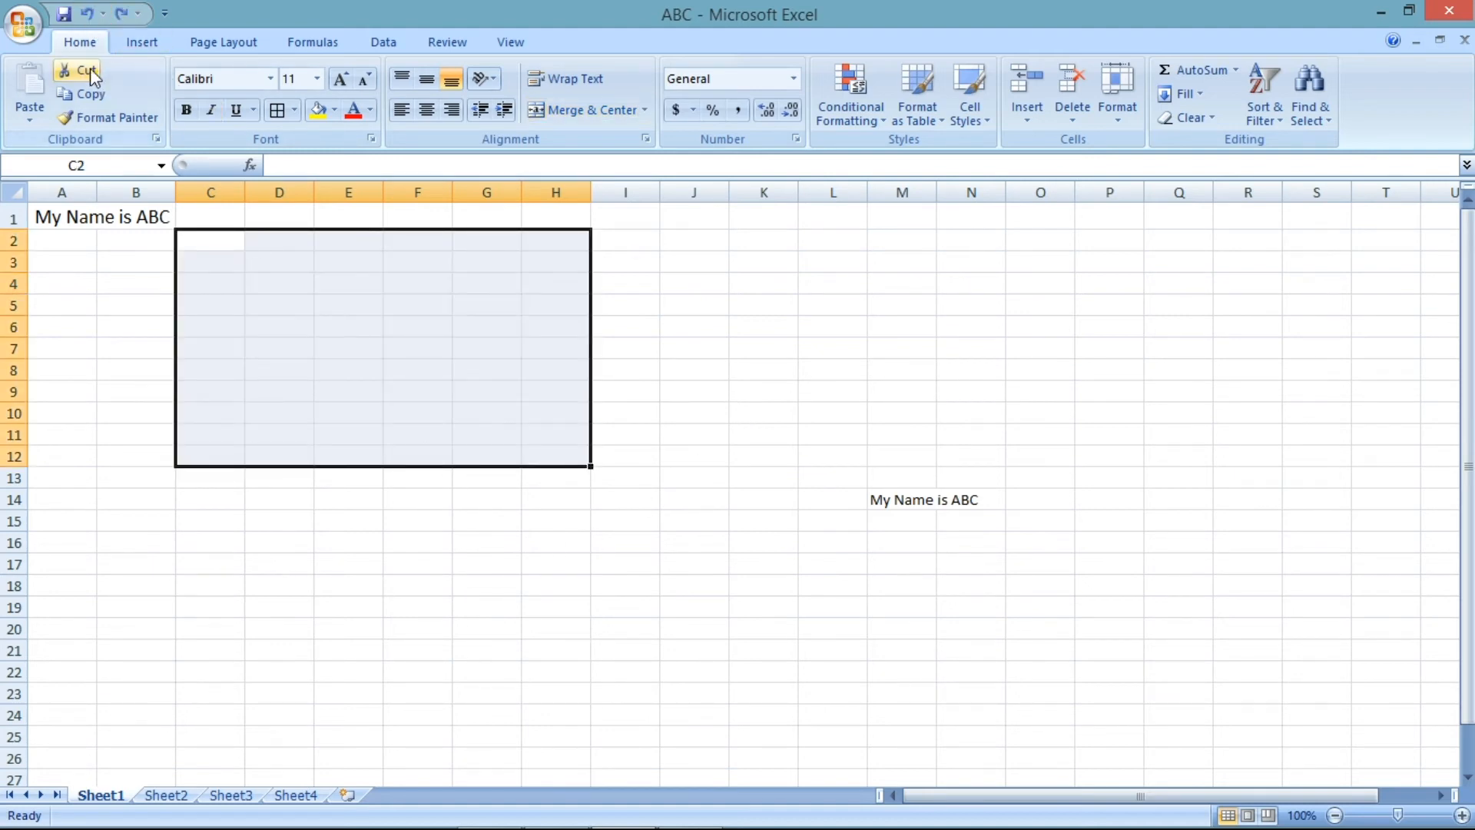
pyautogui.click(87, 15)
pyautogui.click(87, 16)
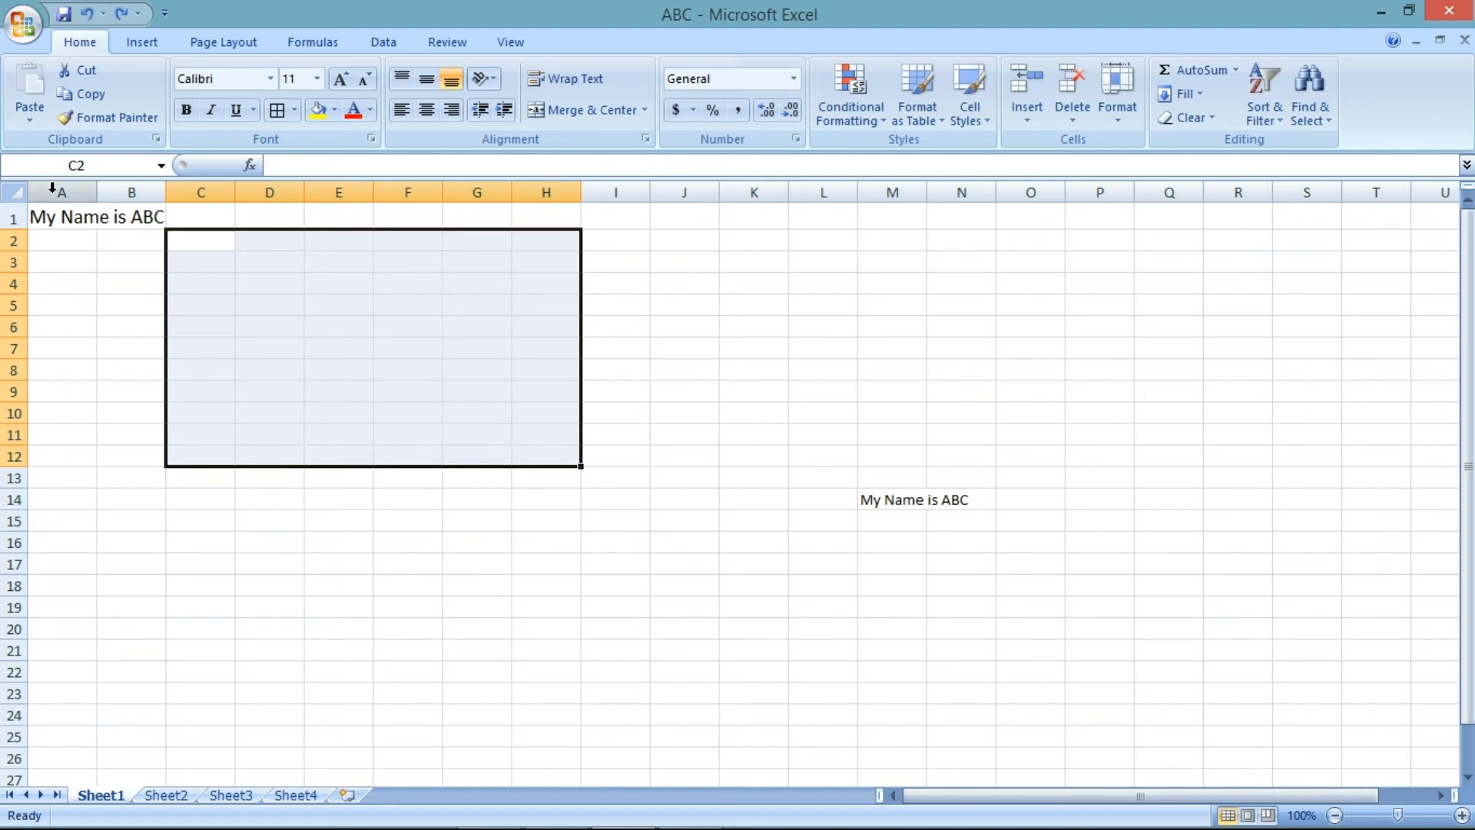
pyautogui.click(87, 16)
pyautogui.click(86, 13)
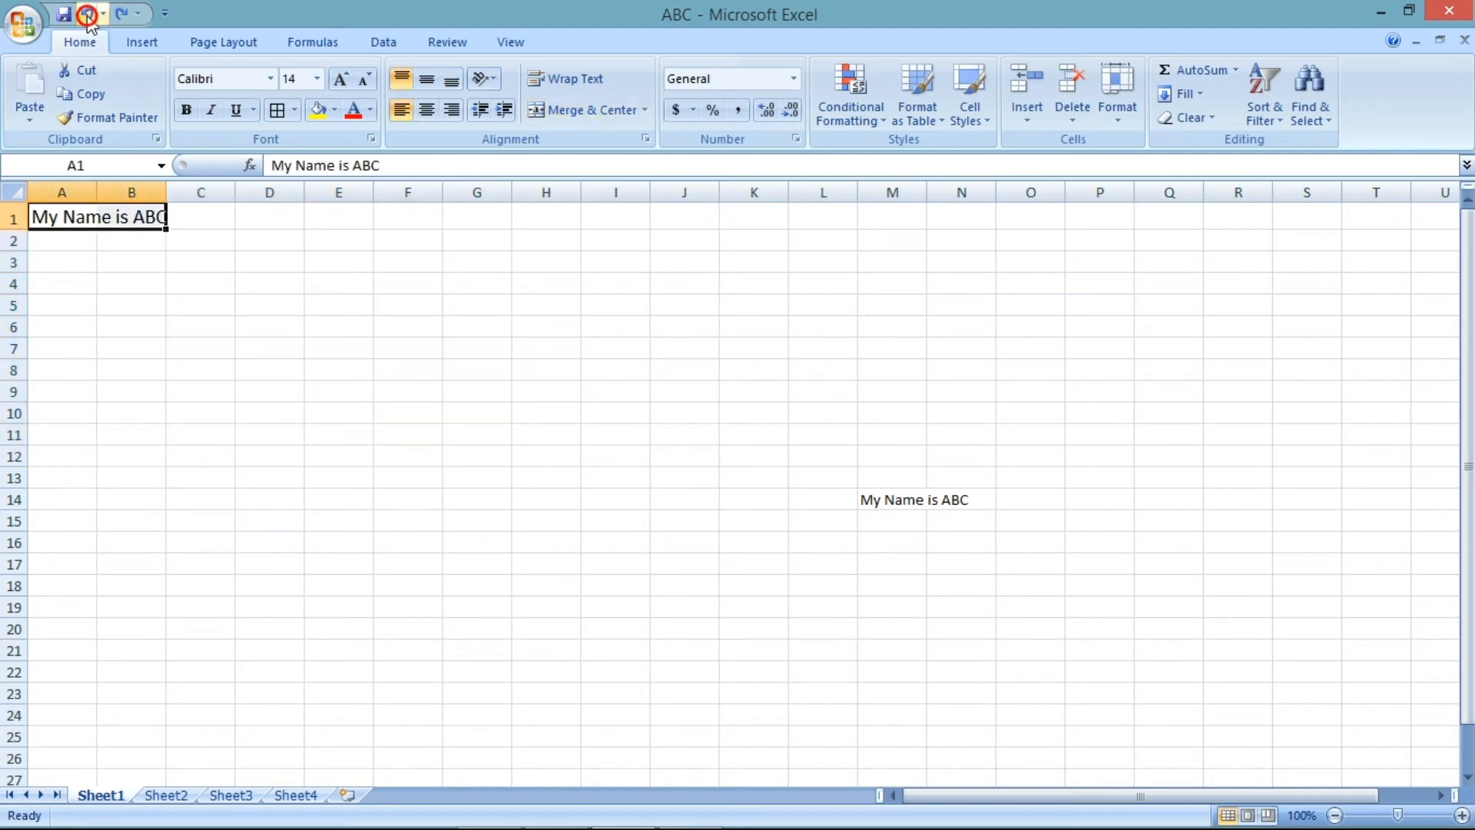
pyautogui.click(86, 13)
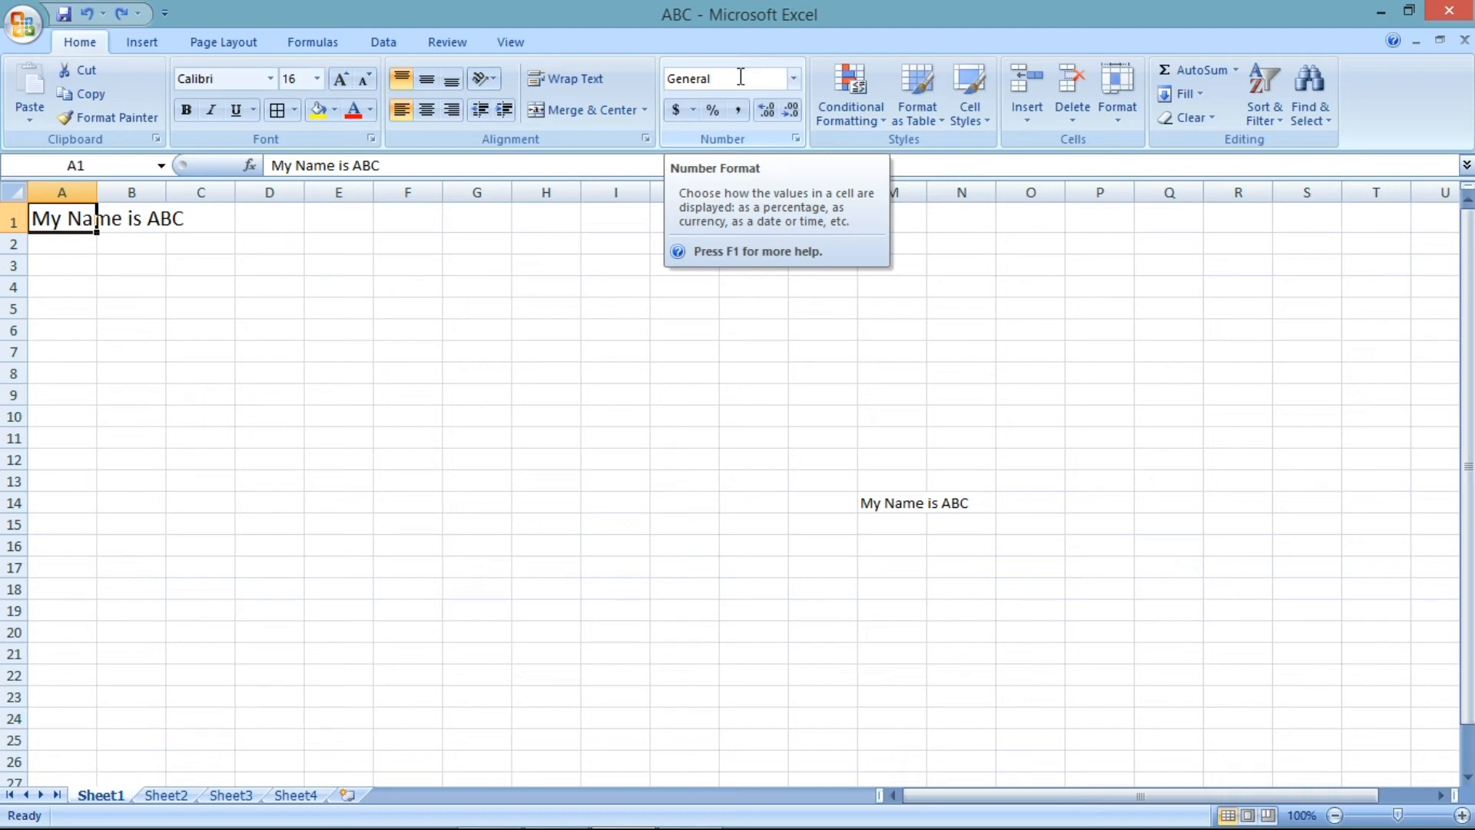
# - Enter 45 in cell F3
pyautogui.click(396, 268)
pyautogui.write('45')
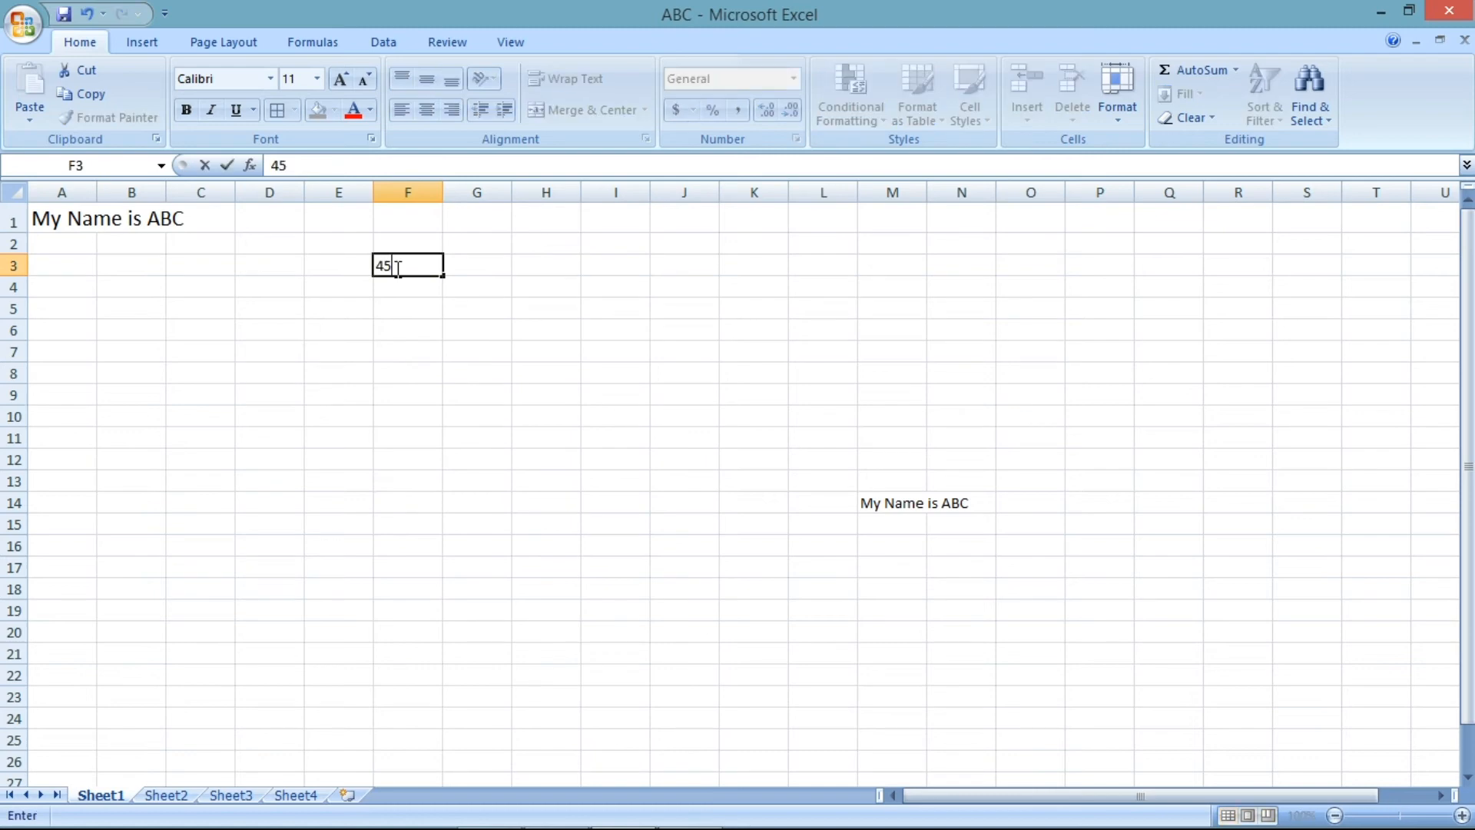
pyautogui.click(436, 307)
pyautogui.click(408, 265)
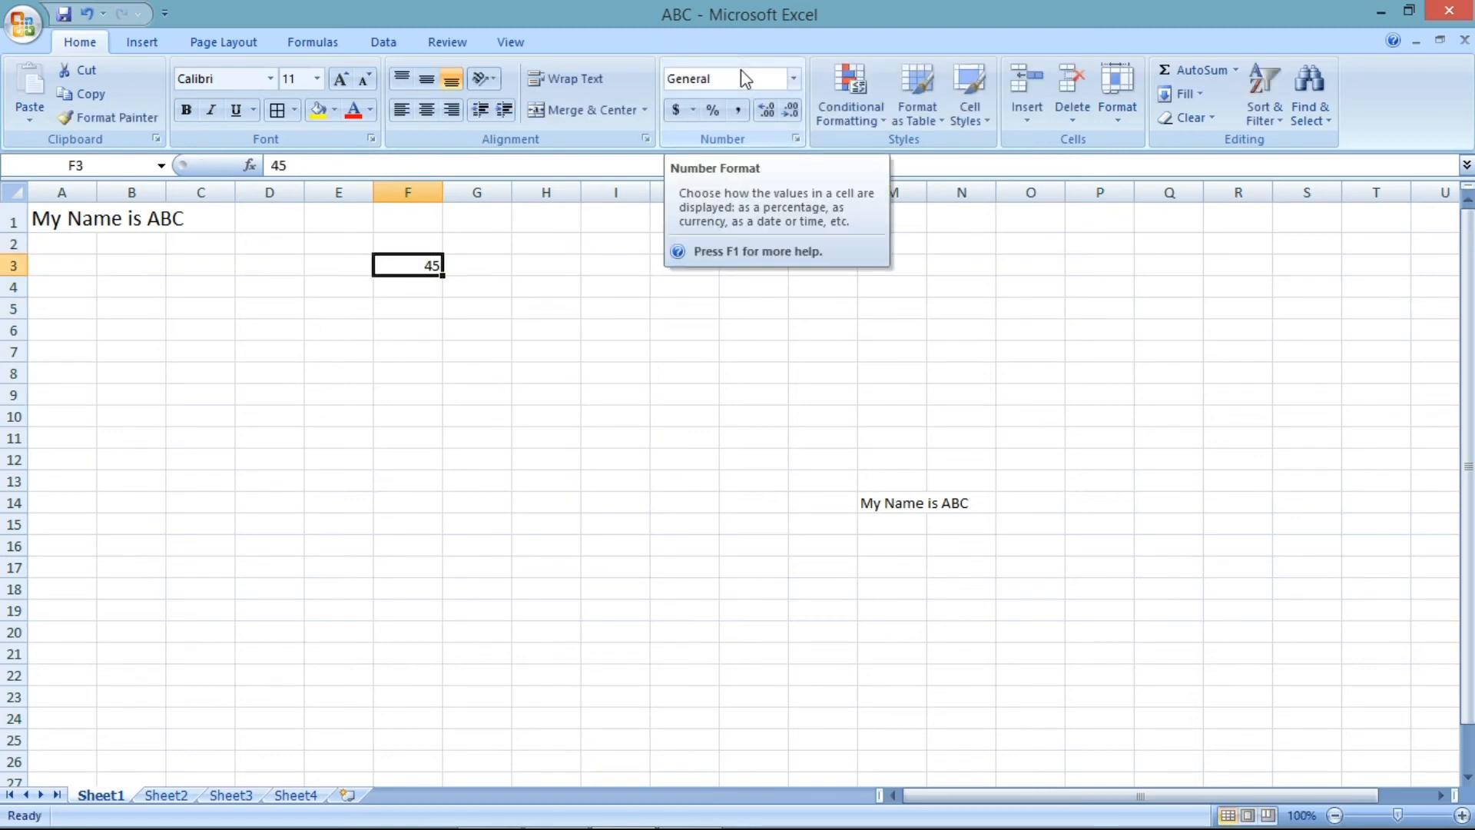
# - Apply the Number format to F3 and switch it to Currency
pyautogui.click(793, 79)
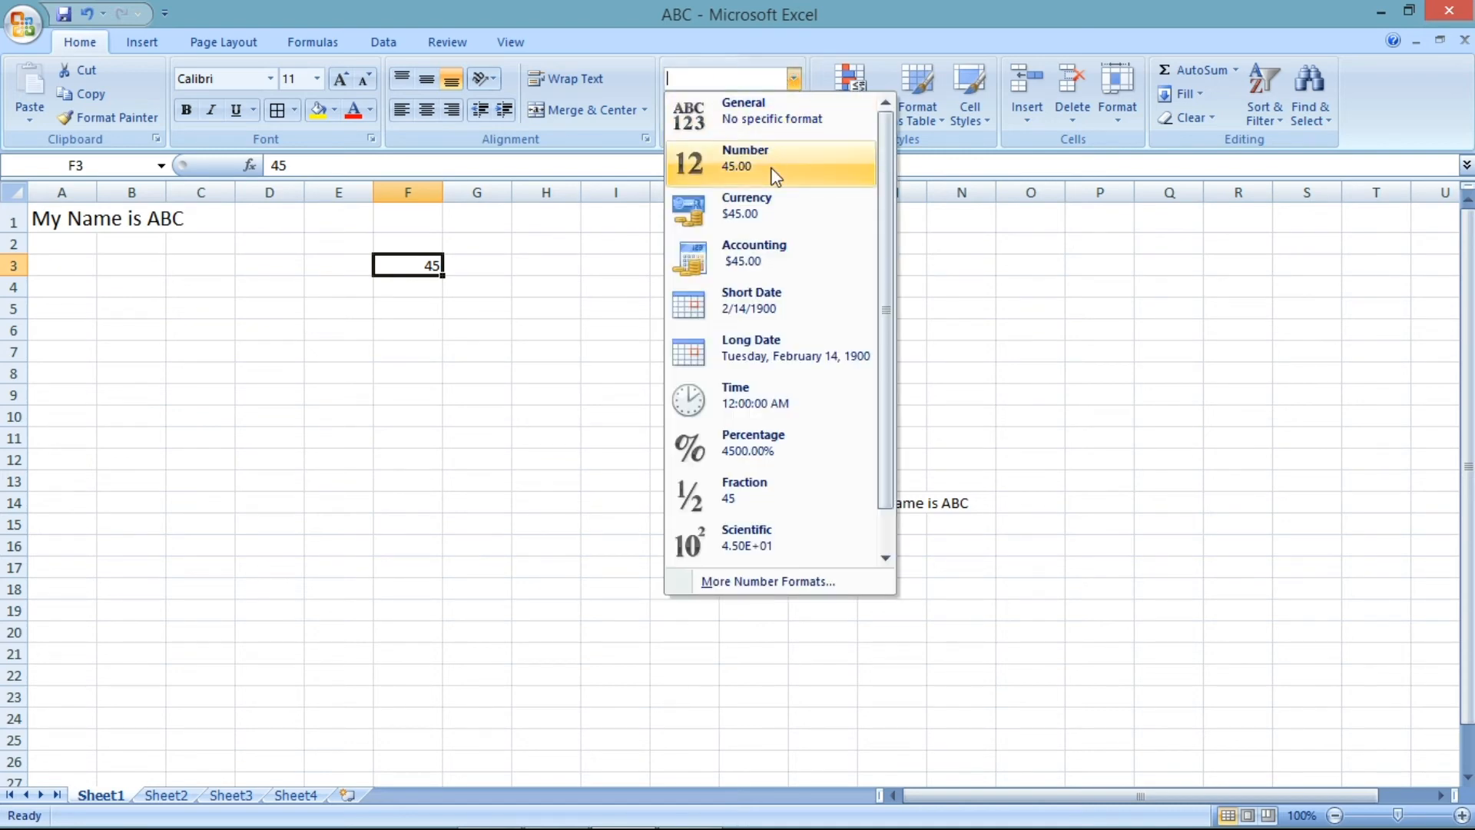
pyautogui.click(738, 187)
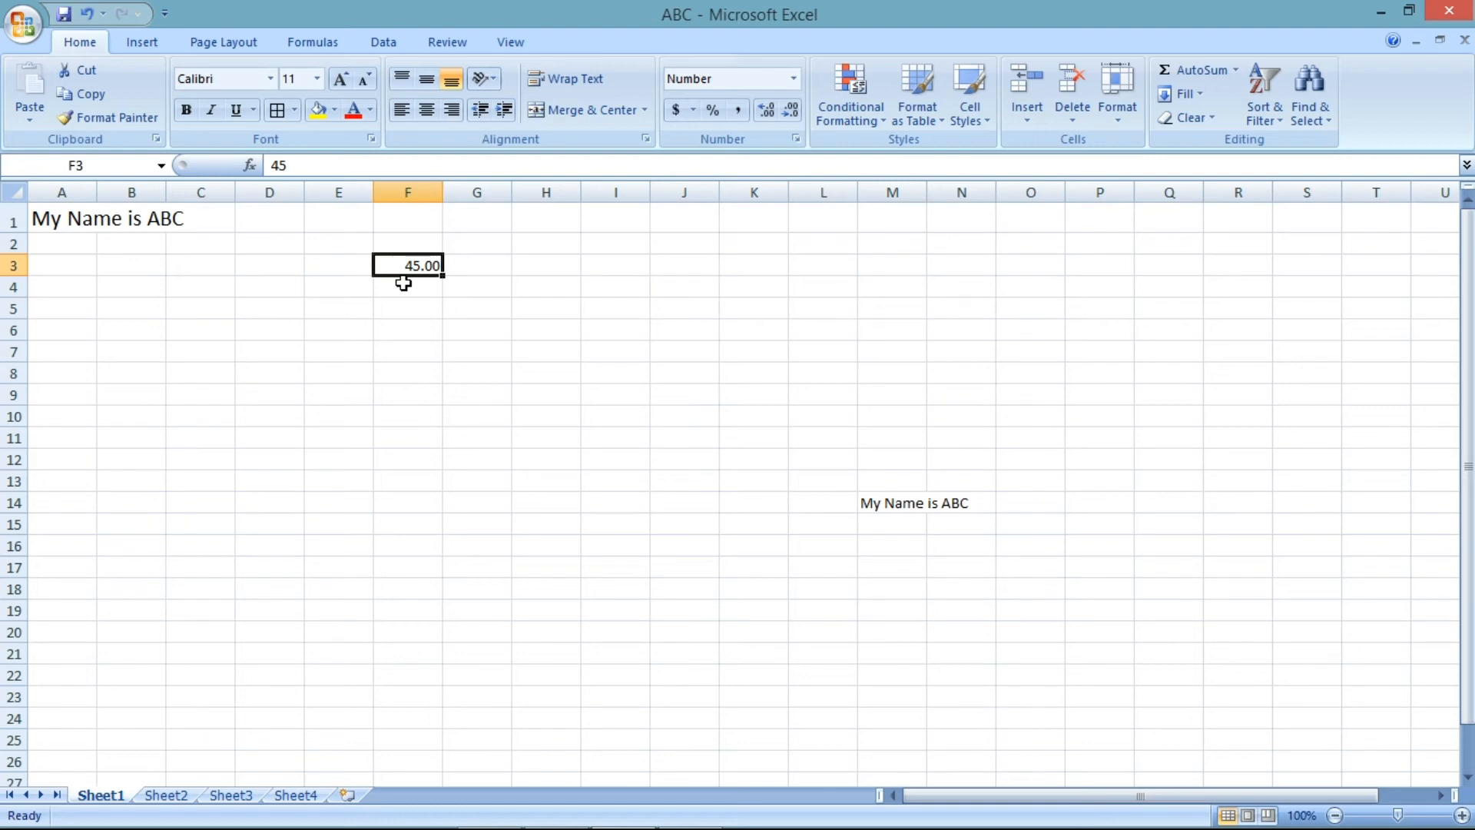
pyautogui.click(795, 79)
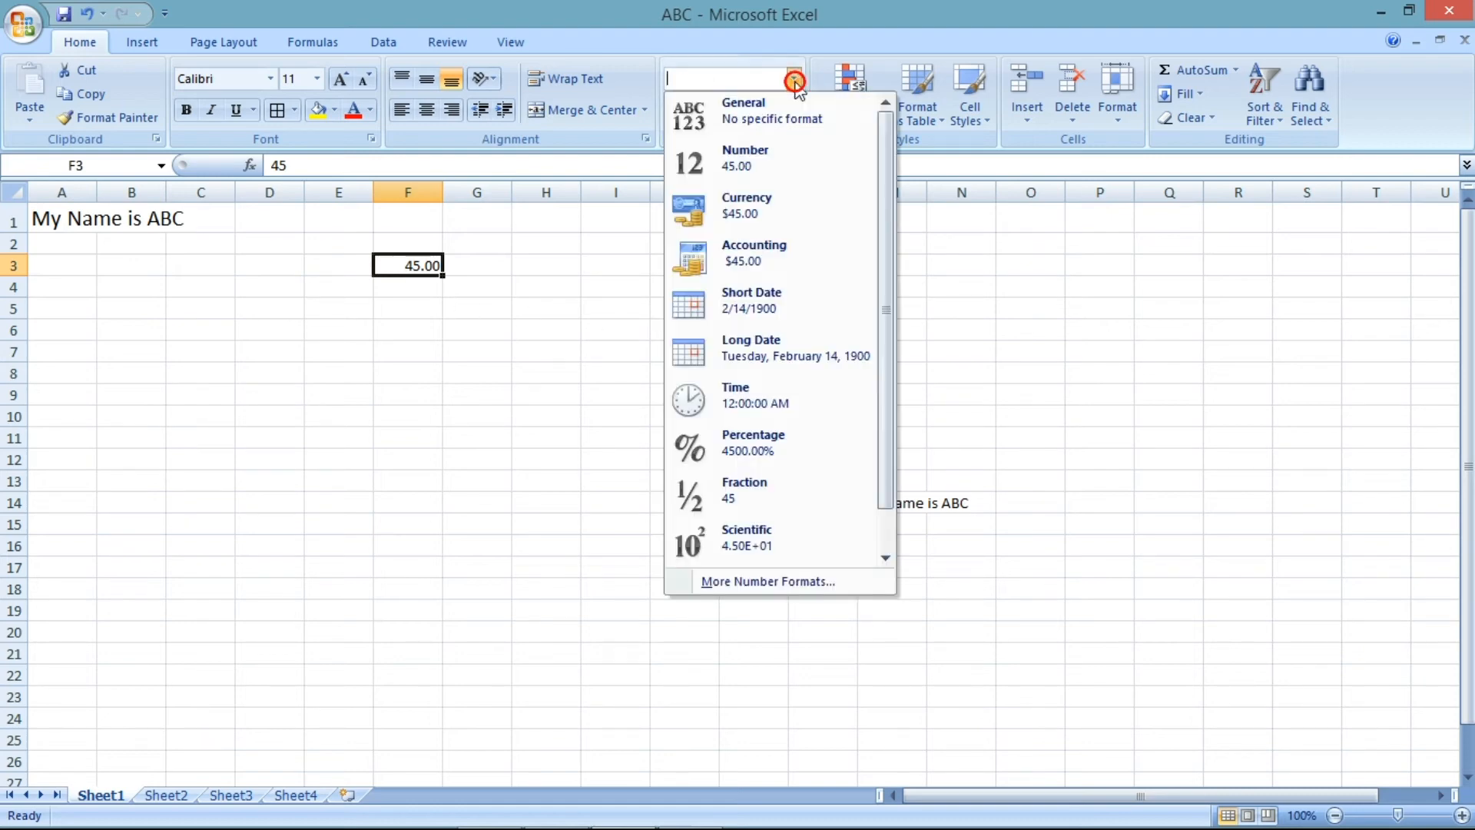
pyautogui.click(773, 204)
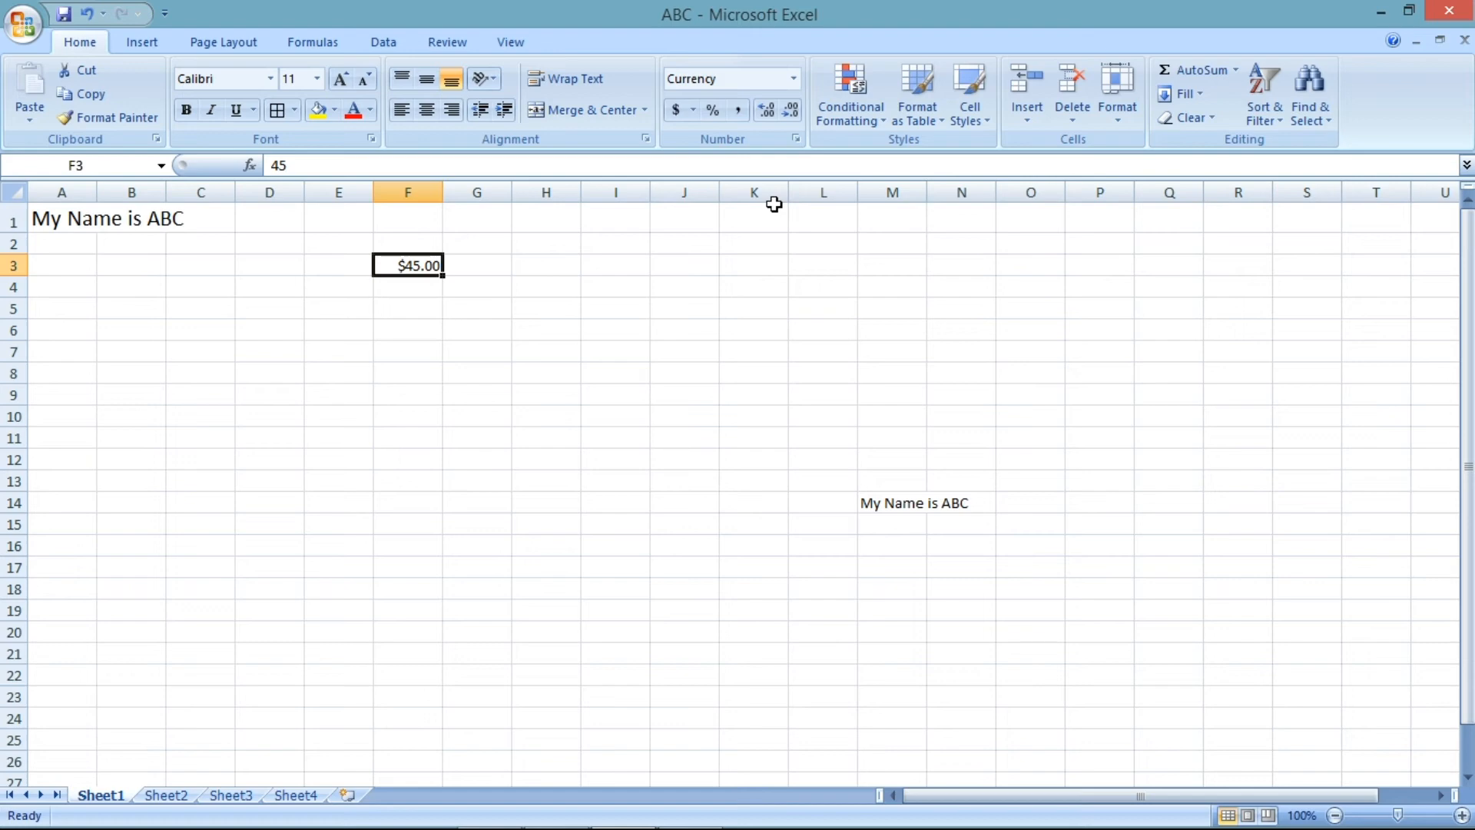
# - Switch F3's number format to Accounting
pyautogui.click(793, 78)
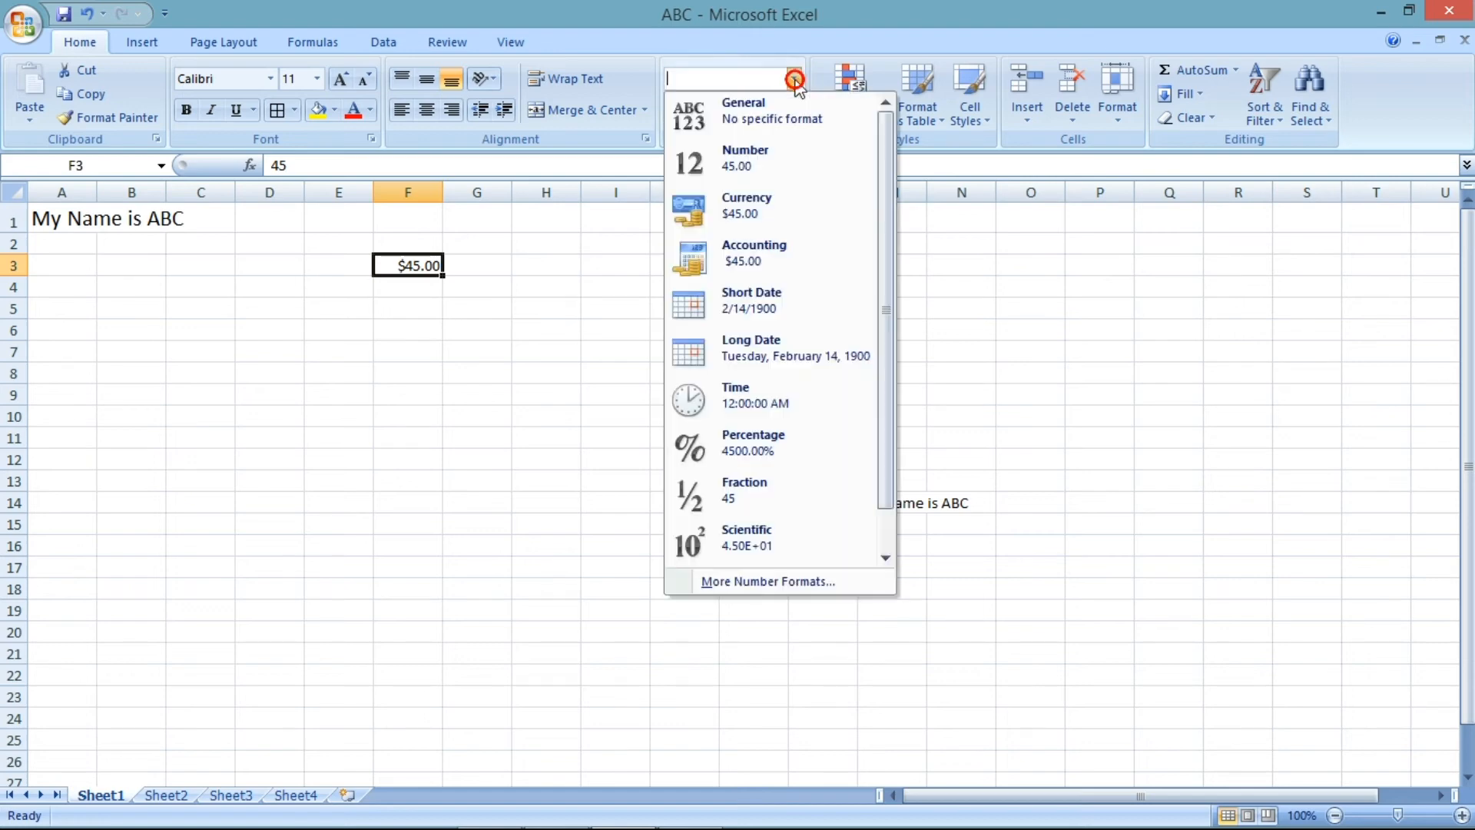
pyautogui.click(823, 261)
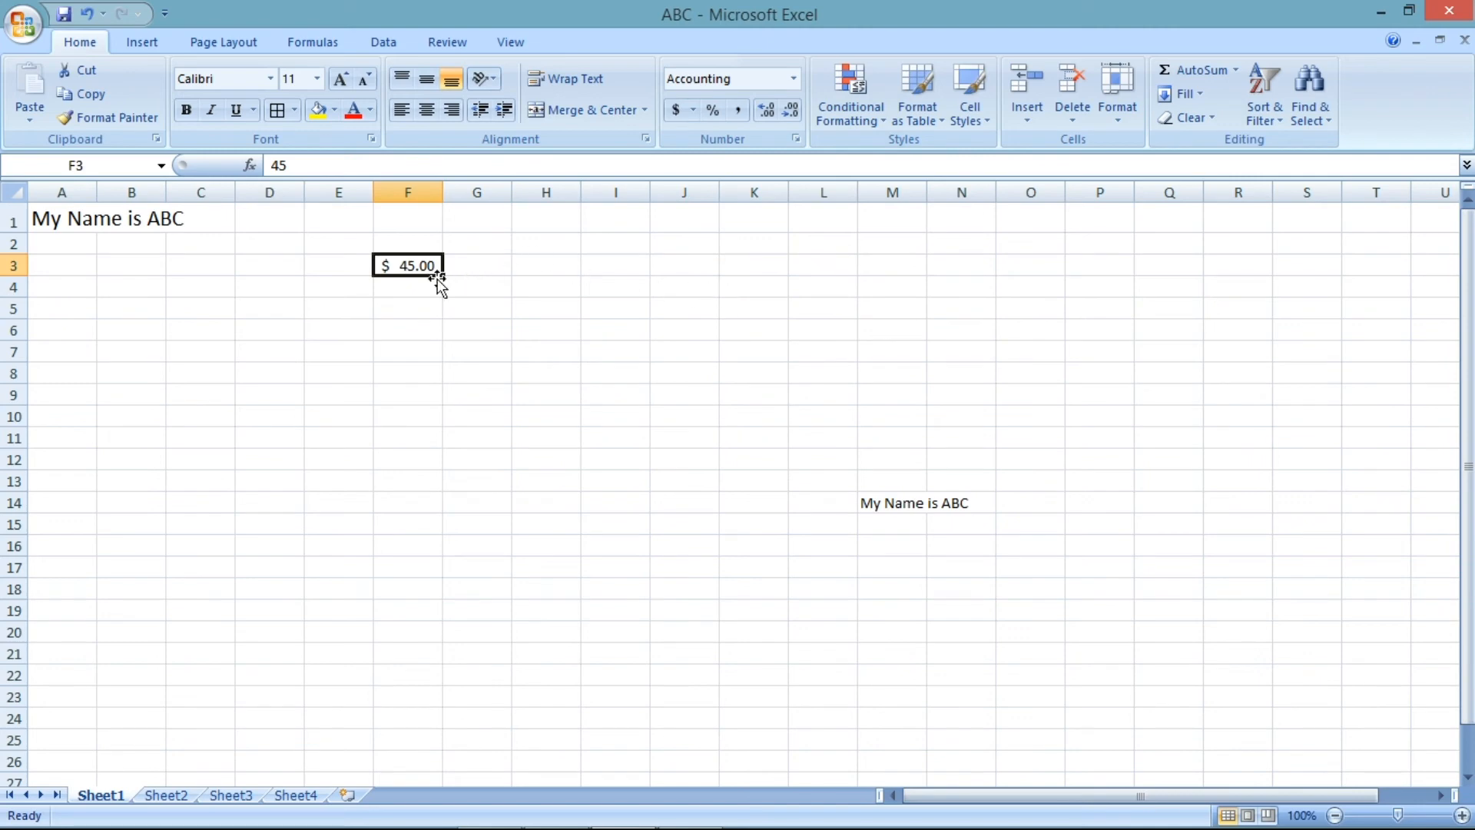
pyautogui.click(798, 83)
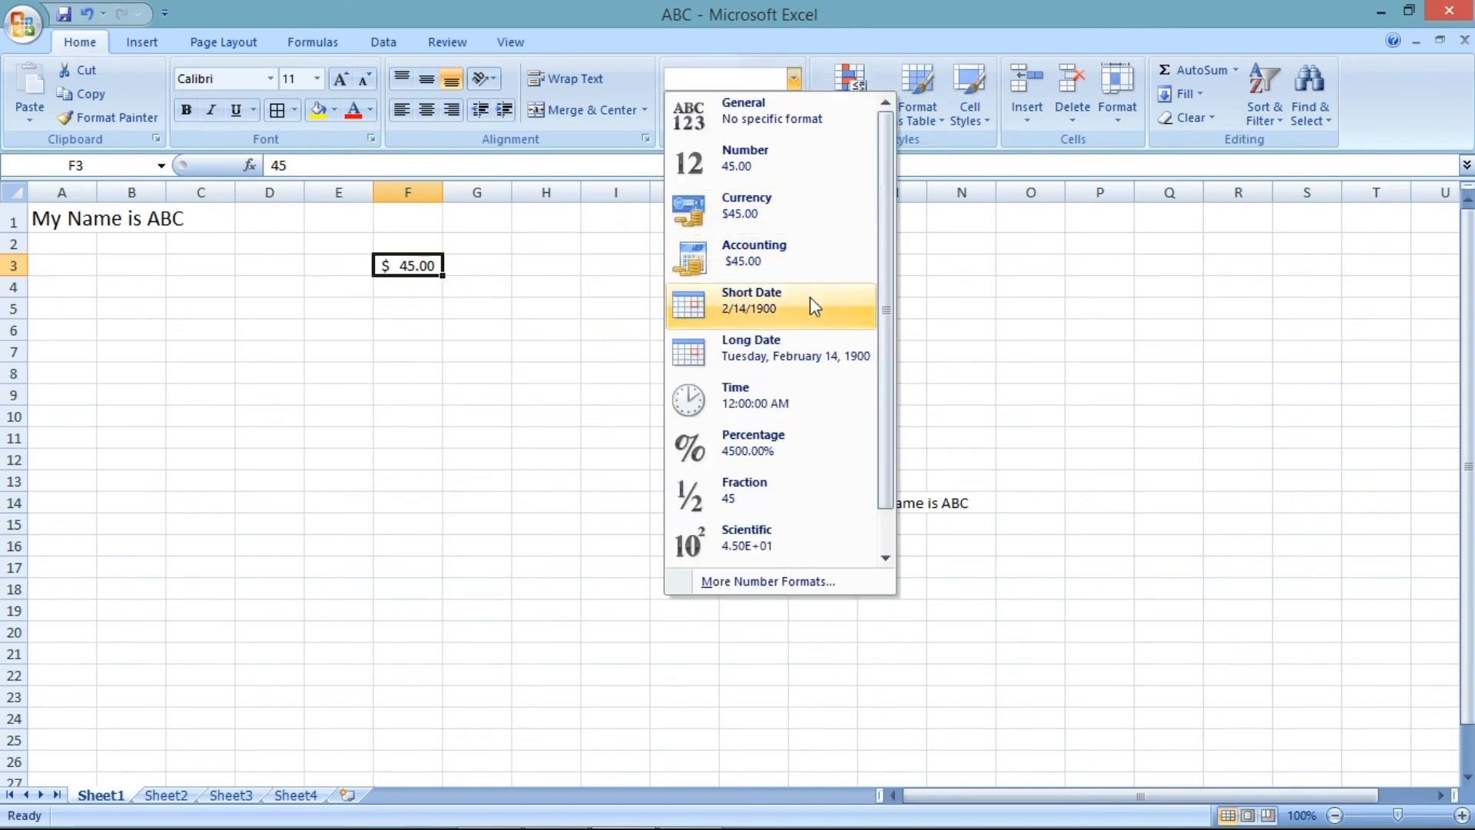
# - Enter 17 in H5 and apply the Short Date number format to it
pyautogui.click(560, 317)
pyautogui.click(560, 311)
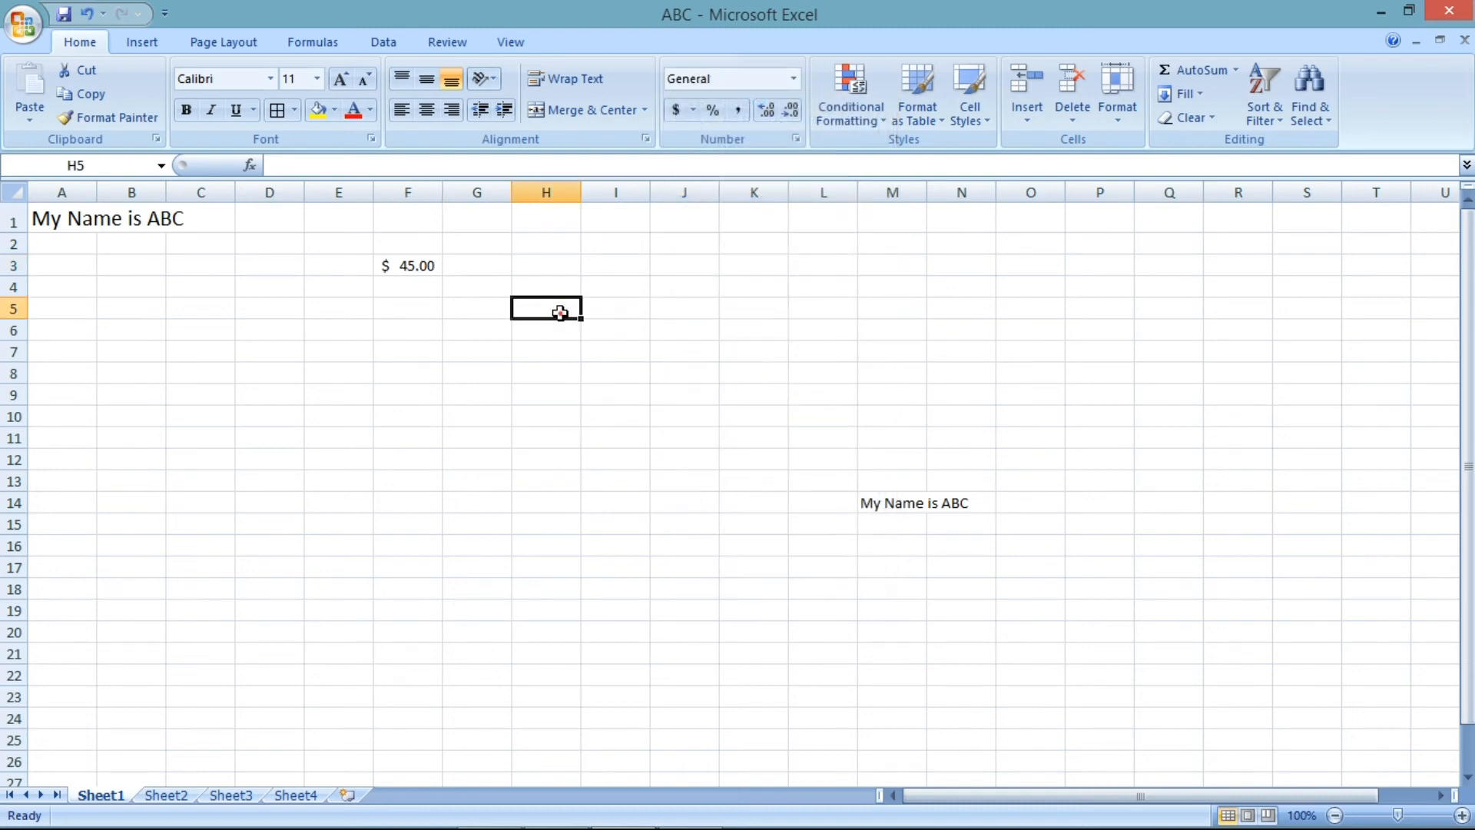
pyautogui.write('17')
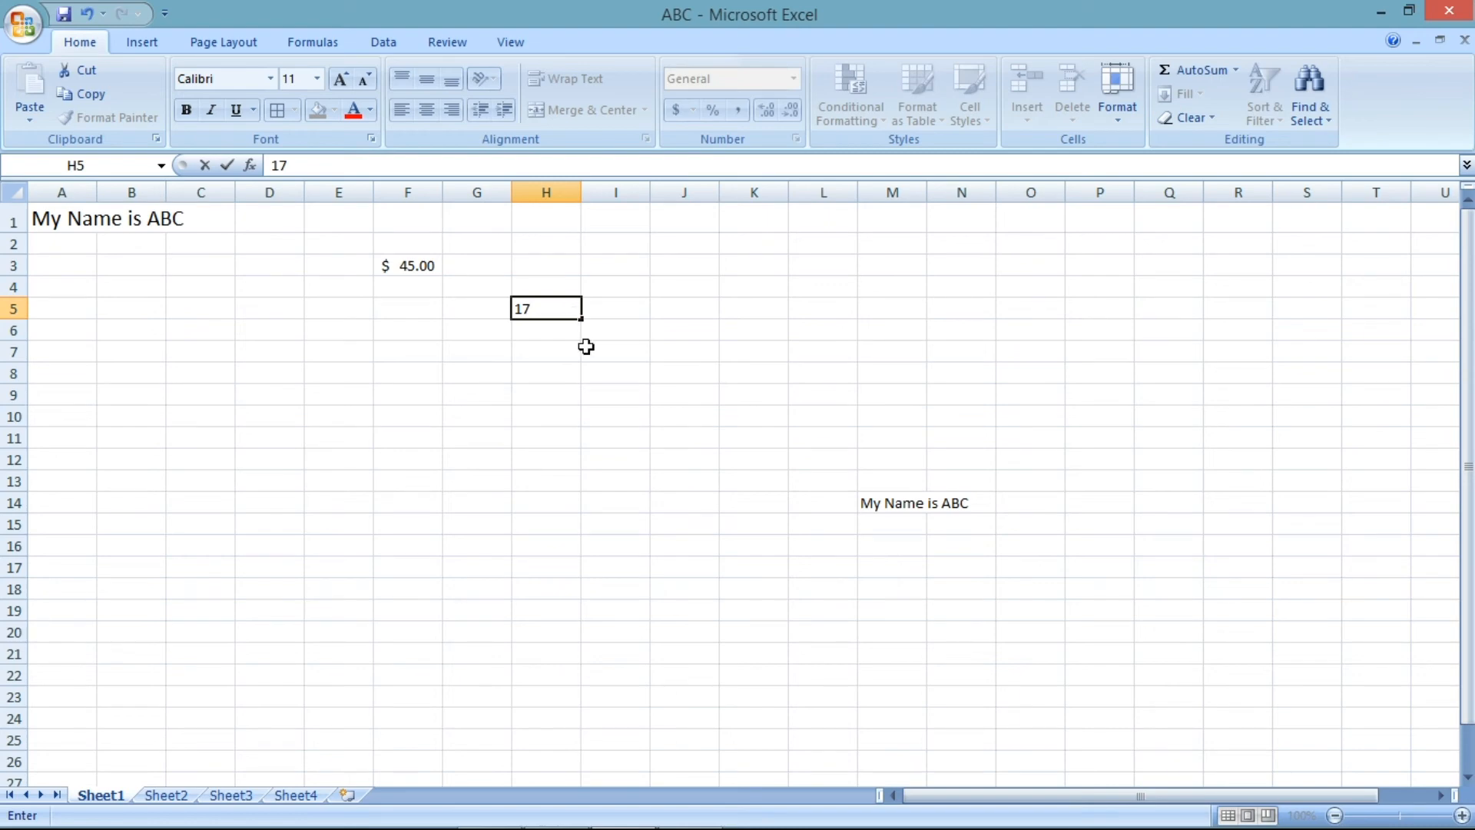
pyautogui.click(591, 371)
pyautogui.click(530, 309)
pyautogui.click(794, 78)
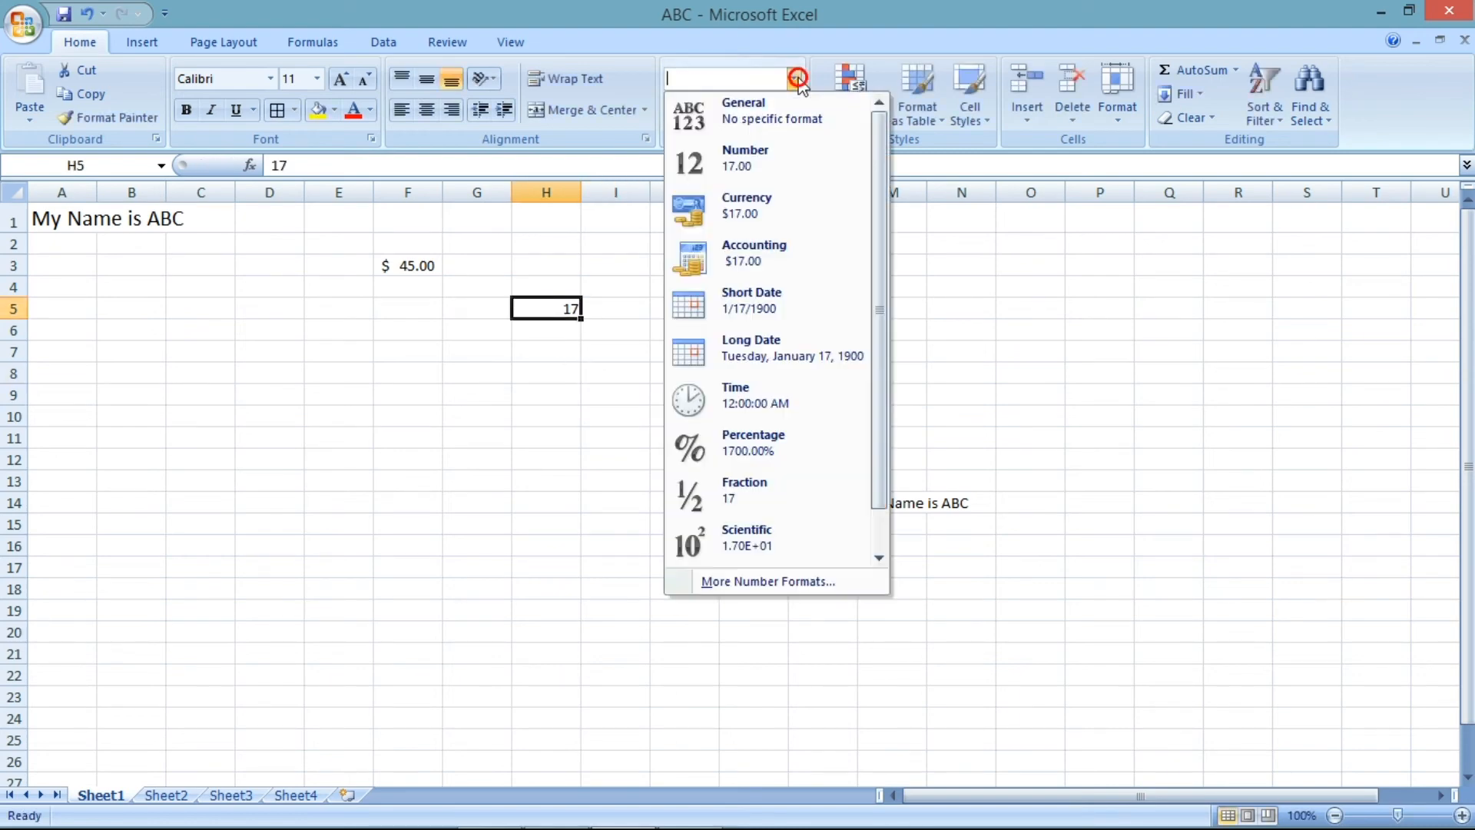
pyautogui.click(795, 308)
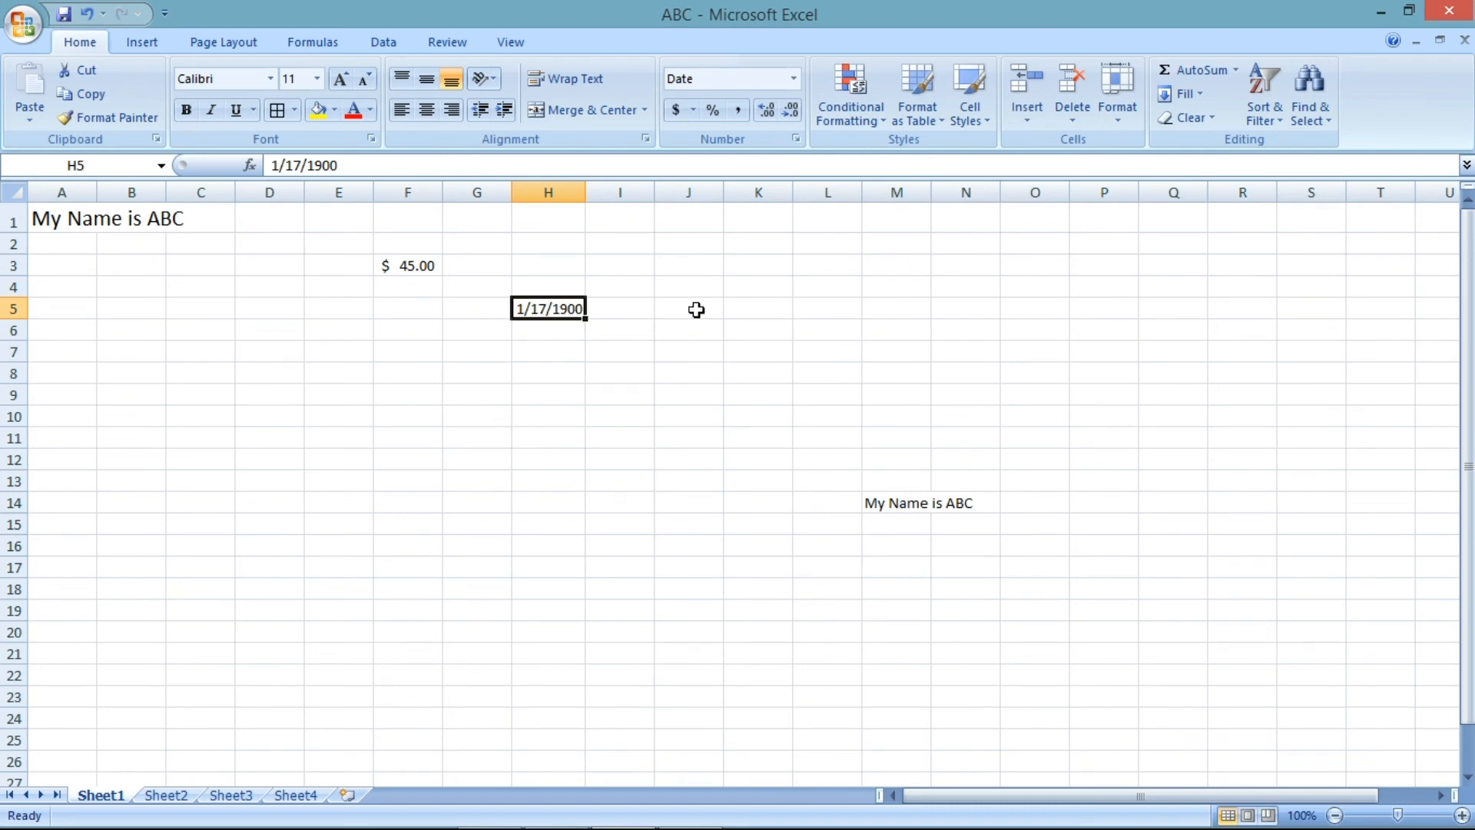
# - Enter the date 5-4-2020 in H6
pyautogui.click(548, 328)
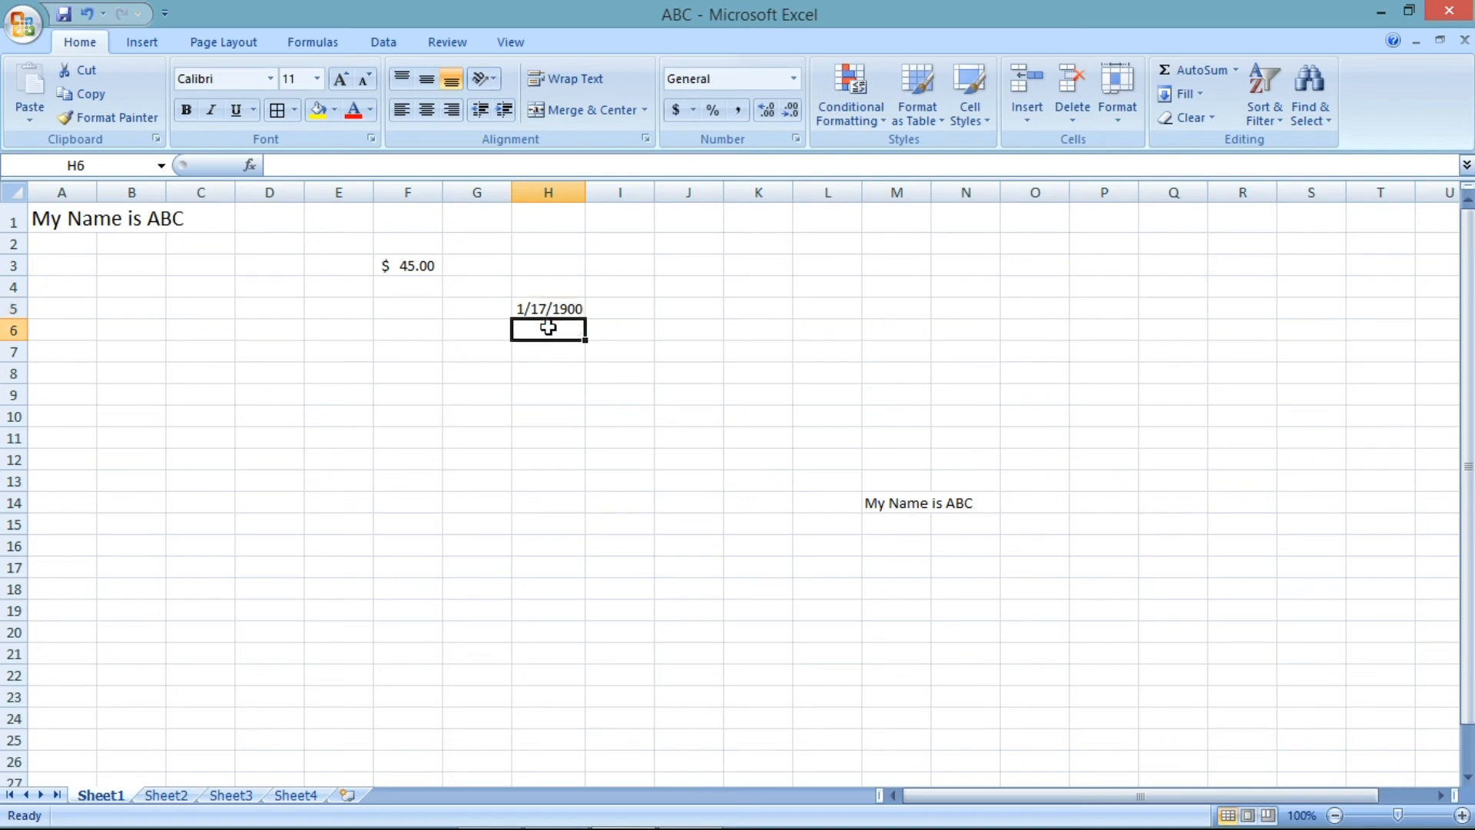
pyautogui.write('5-')
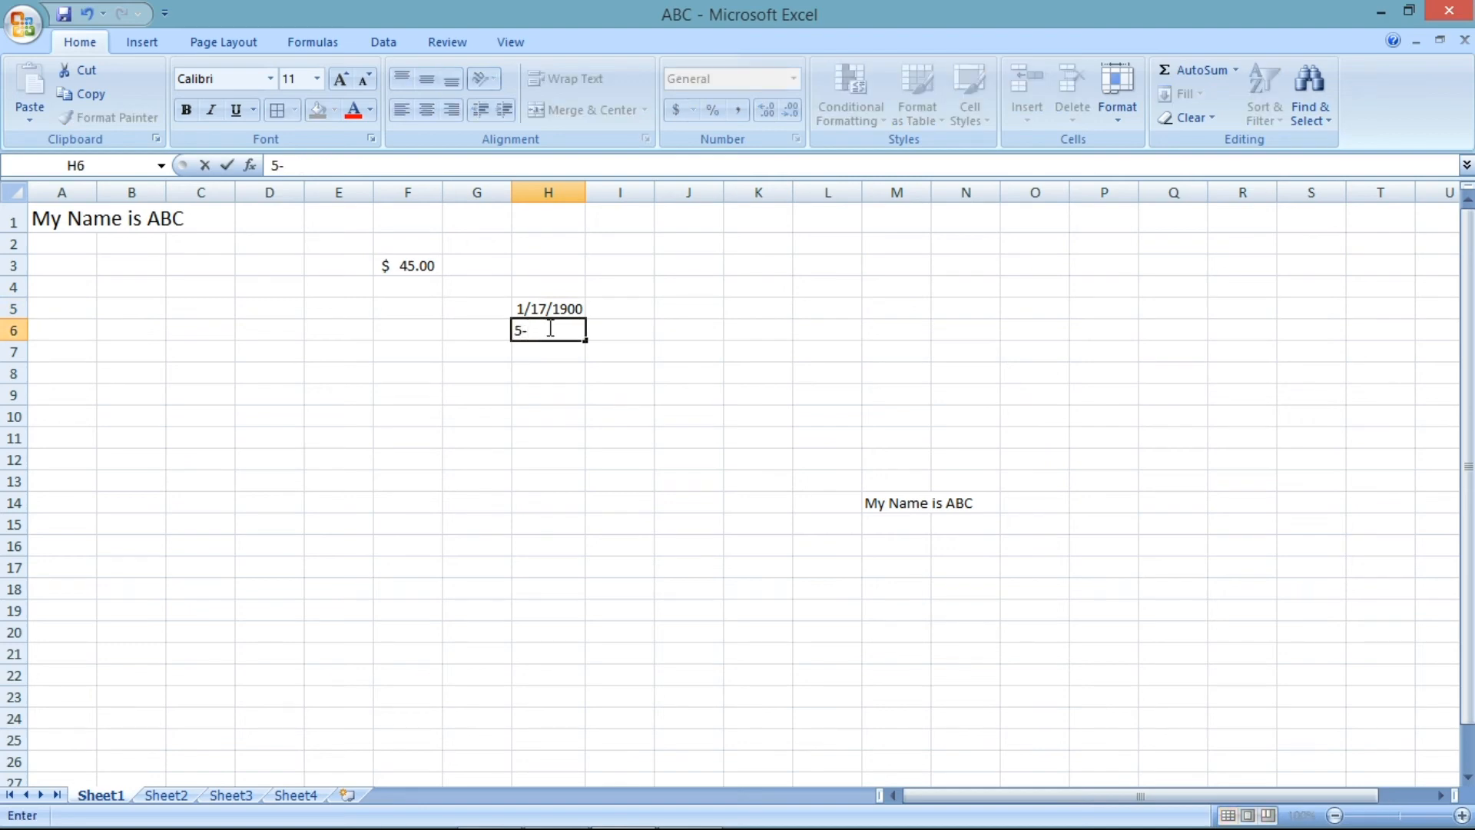
pyautogui.write('4-2020')
pyautogui.press('Return')
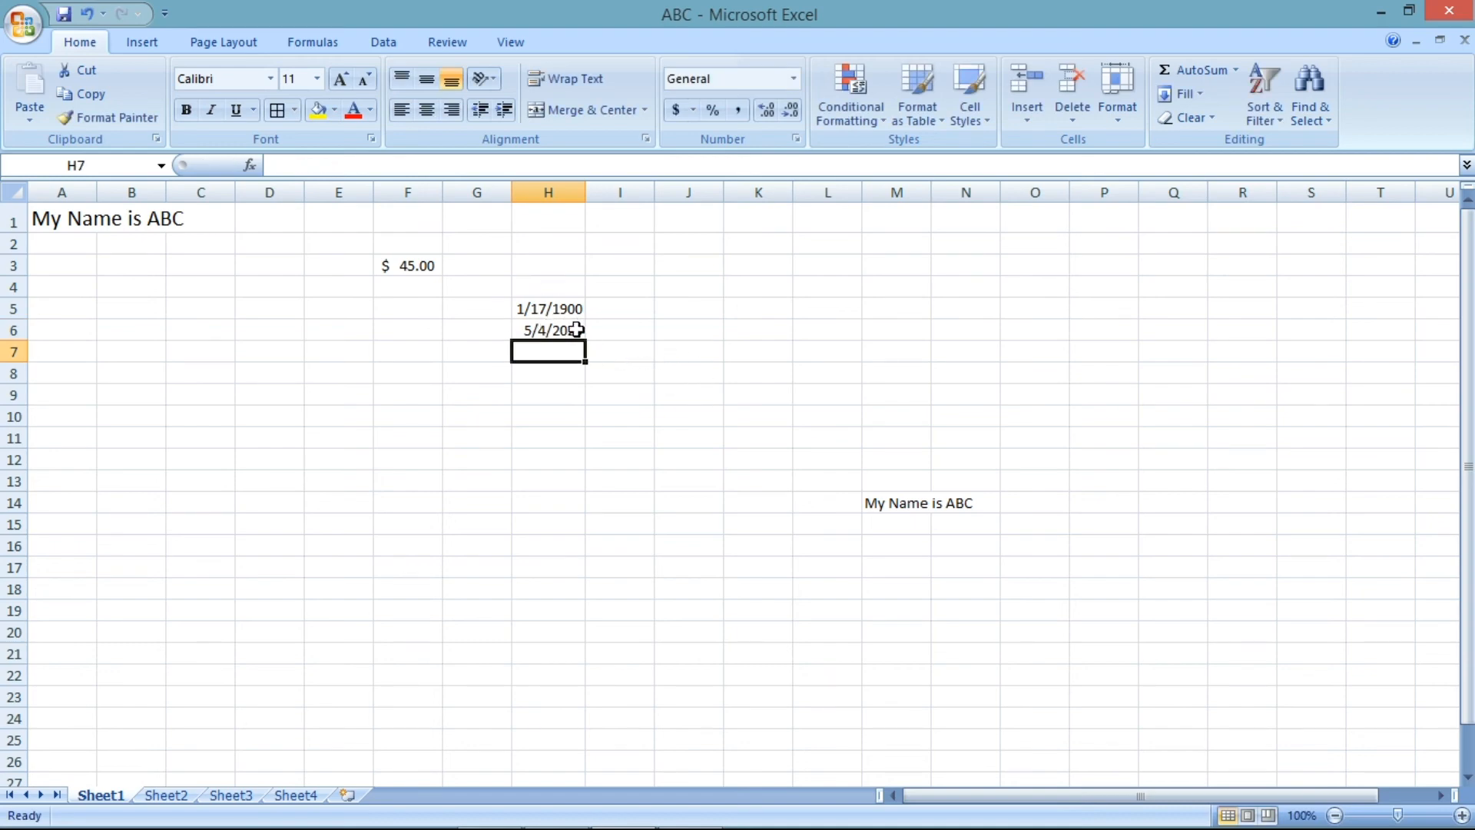
# - Clear H6 and re-enter the date 5-4-2020
pyautogui.click(577, 332)
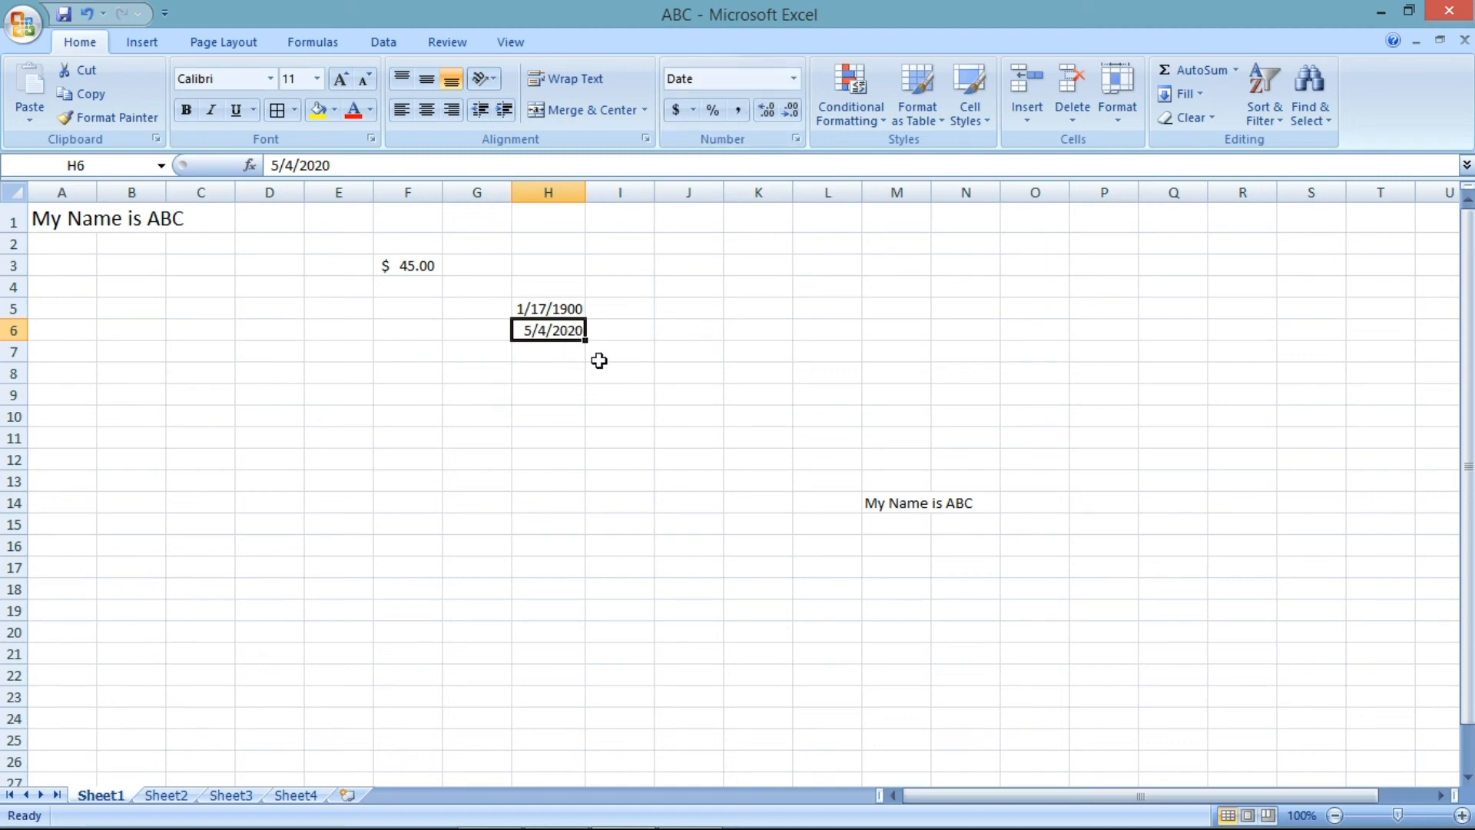
pyautogui.press('Delete')
pyautogui.write('5-')
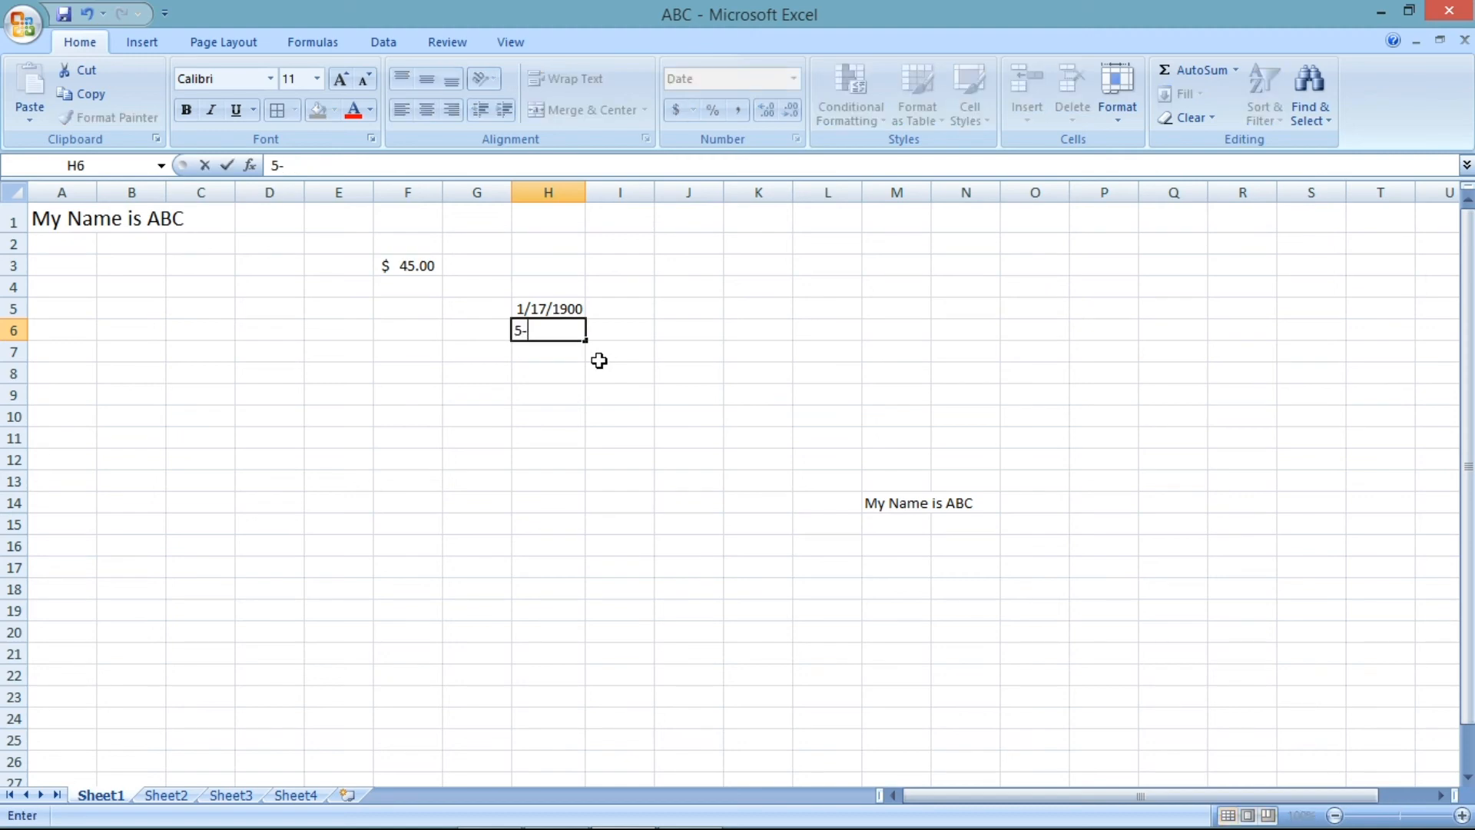
pyautogui.write('4-2020')
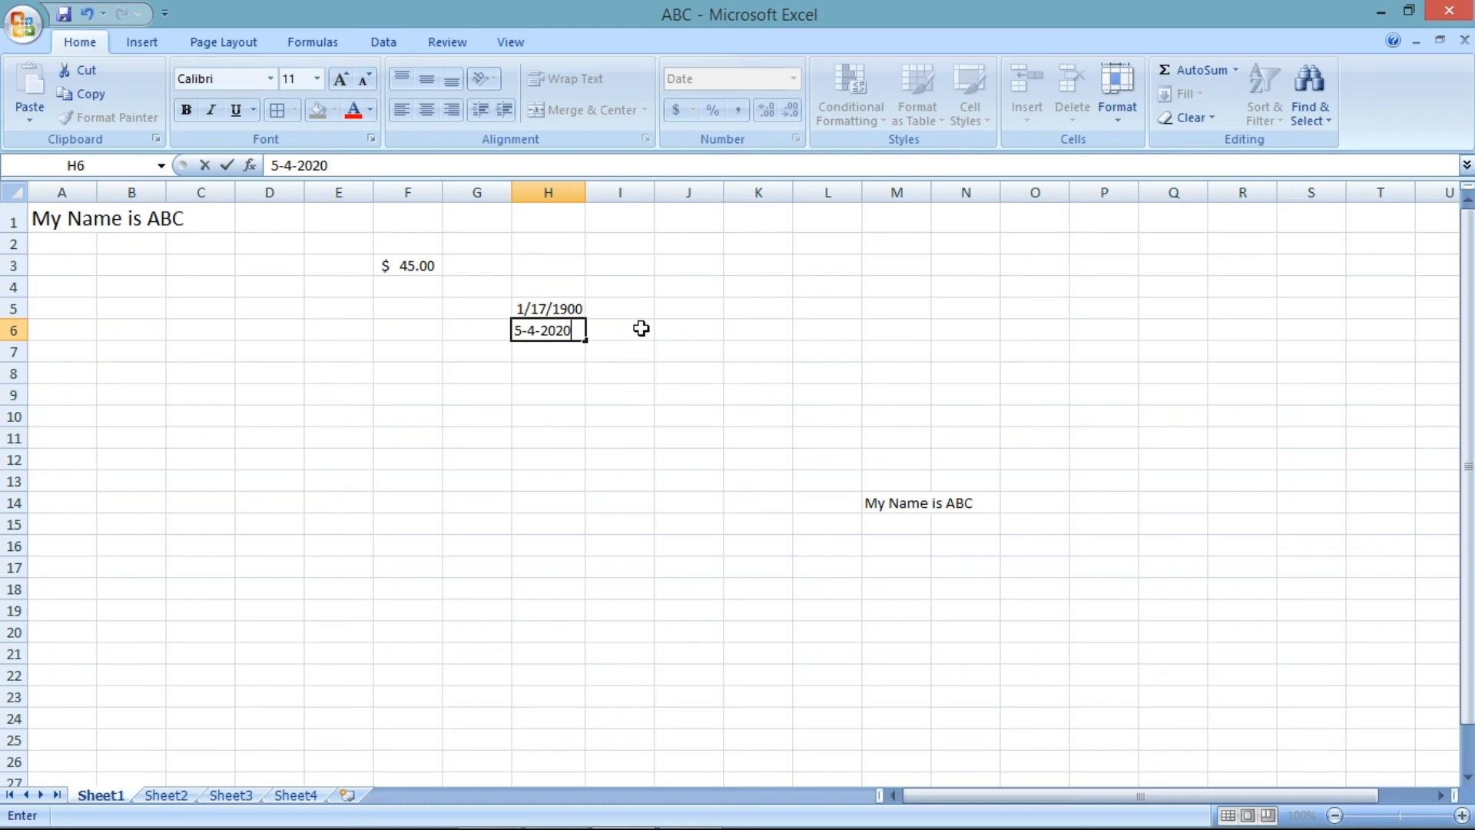
pyautogui.press('Return')
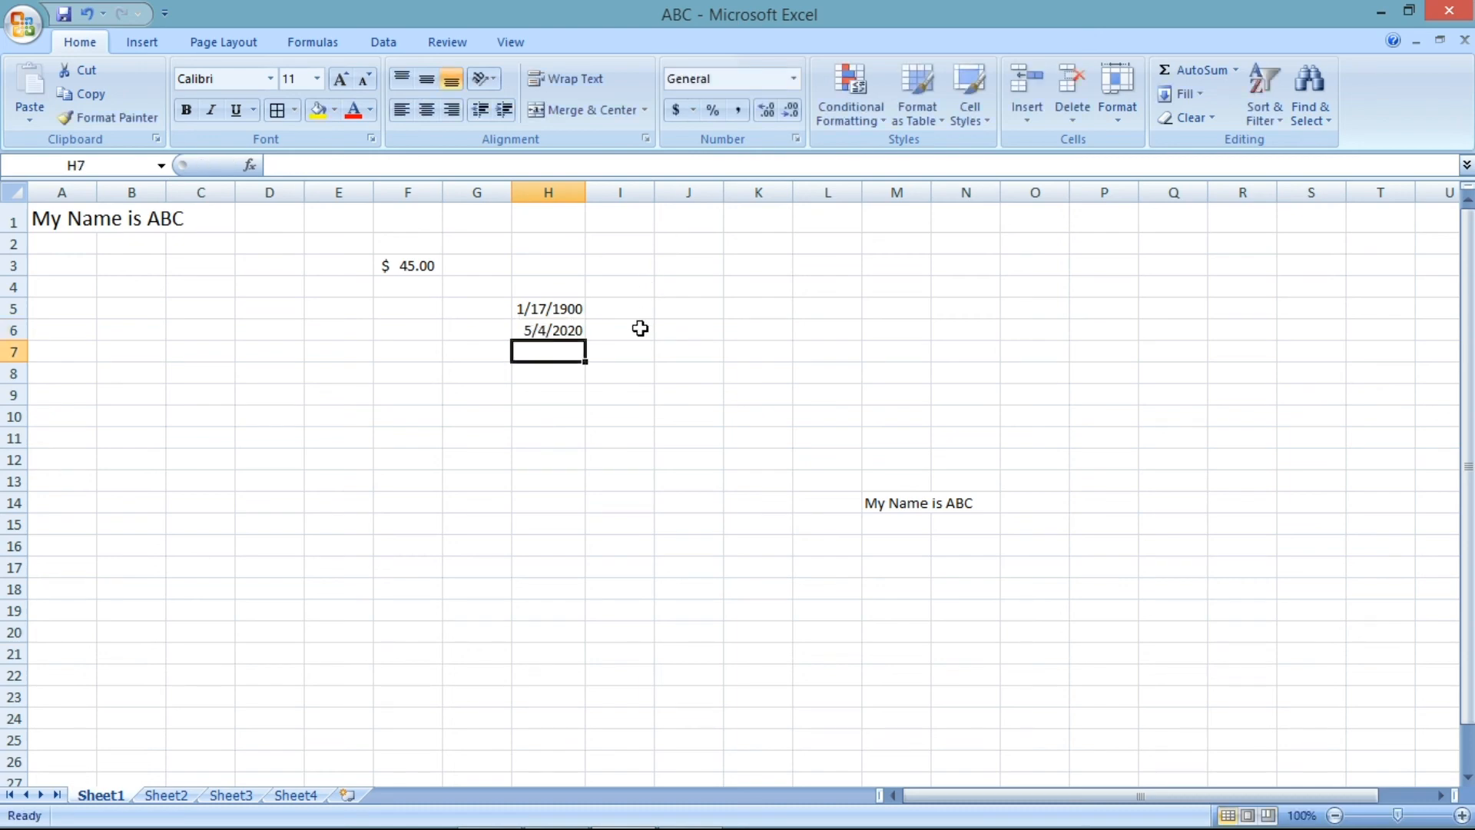
# - Clear the contents of H5:H6
pyautogui.click(575, 332)
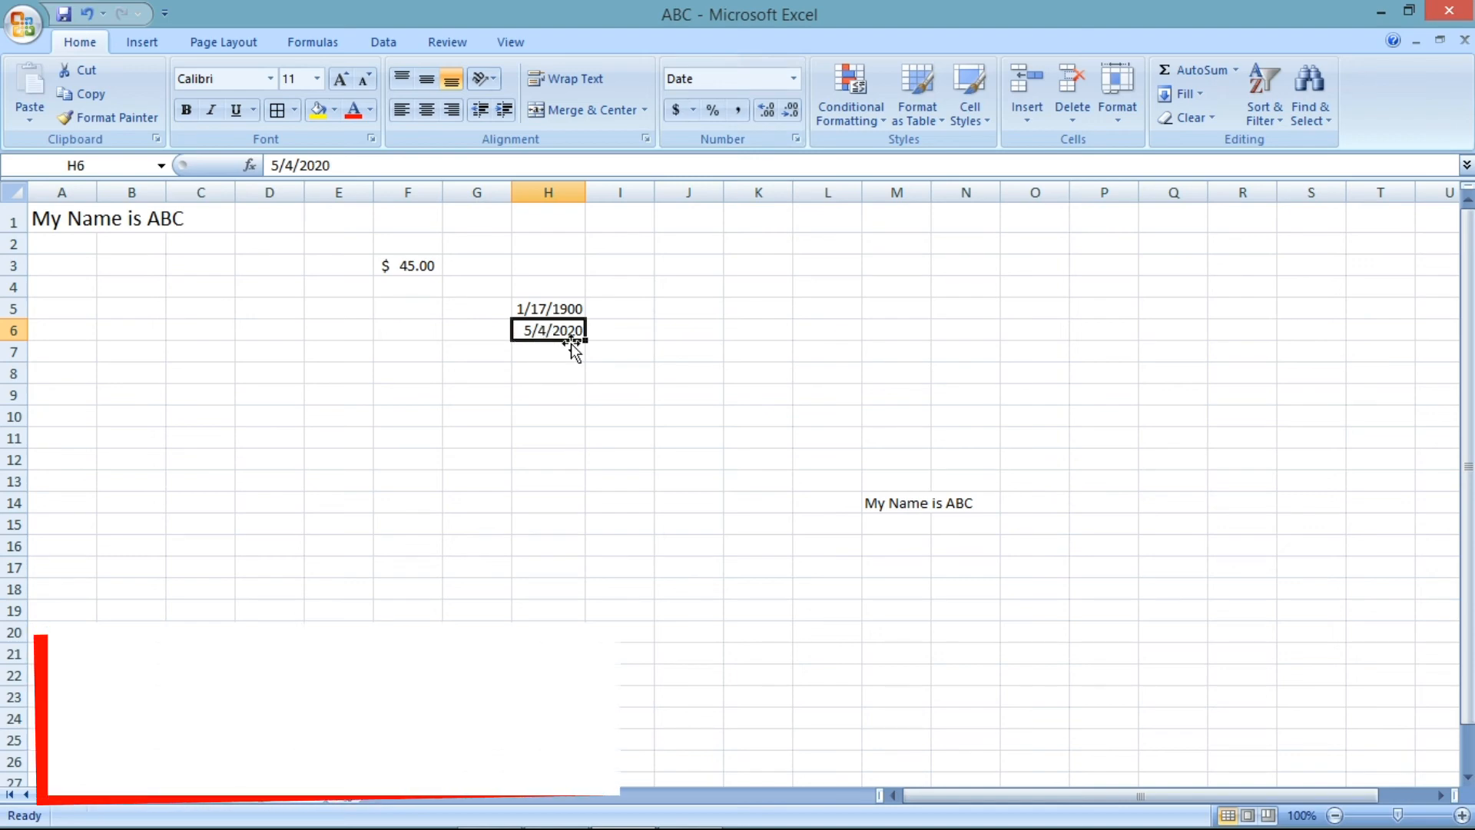
pyautogui.moveTo(559, 306); pyautogui.dragTo(562, 337)
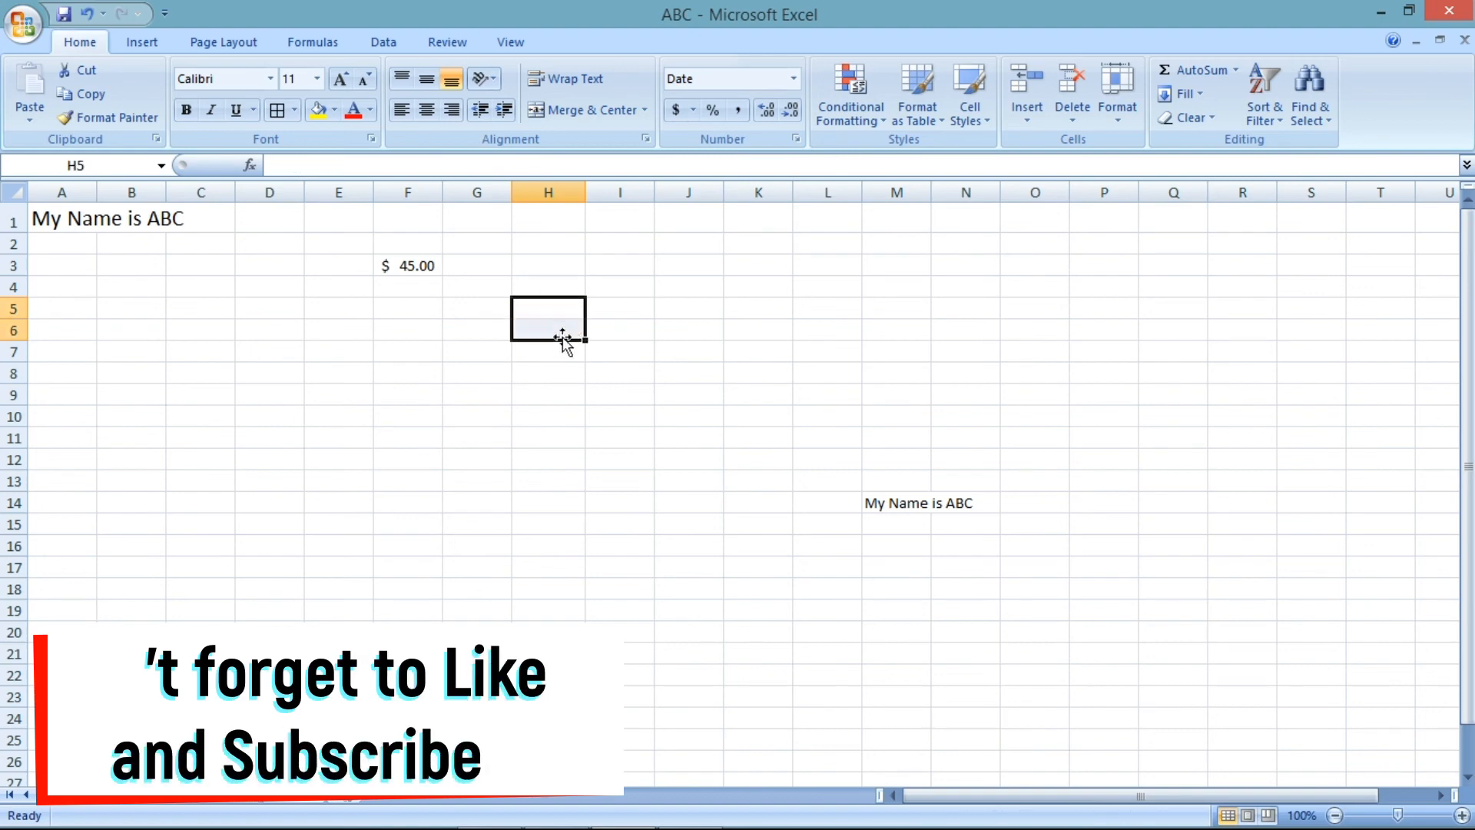
pyautogui.click(397, 267)
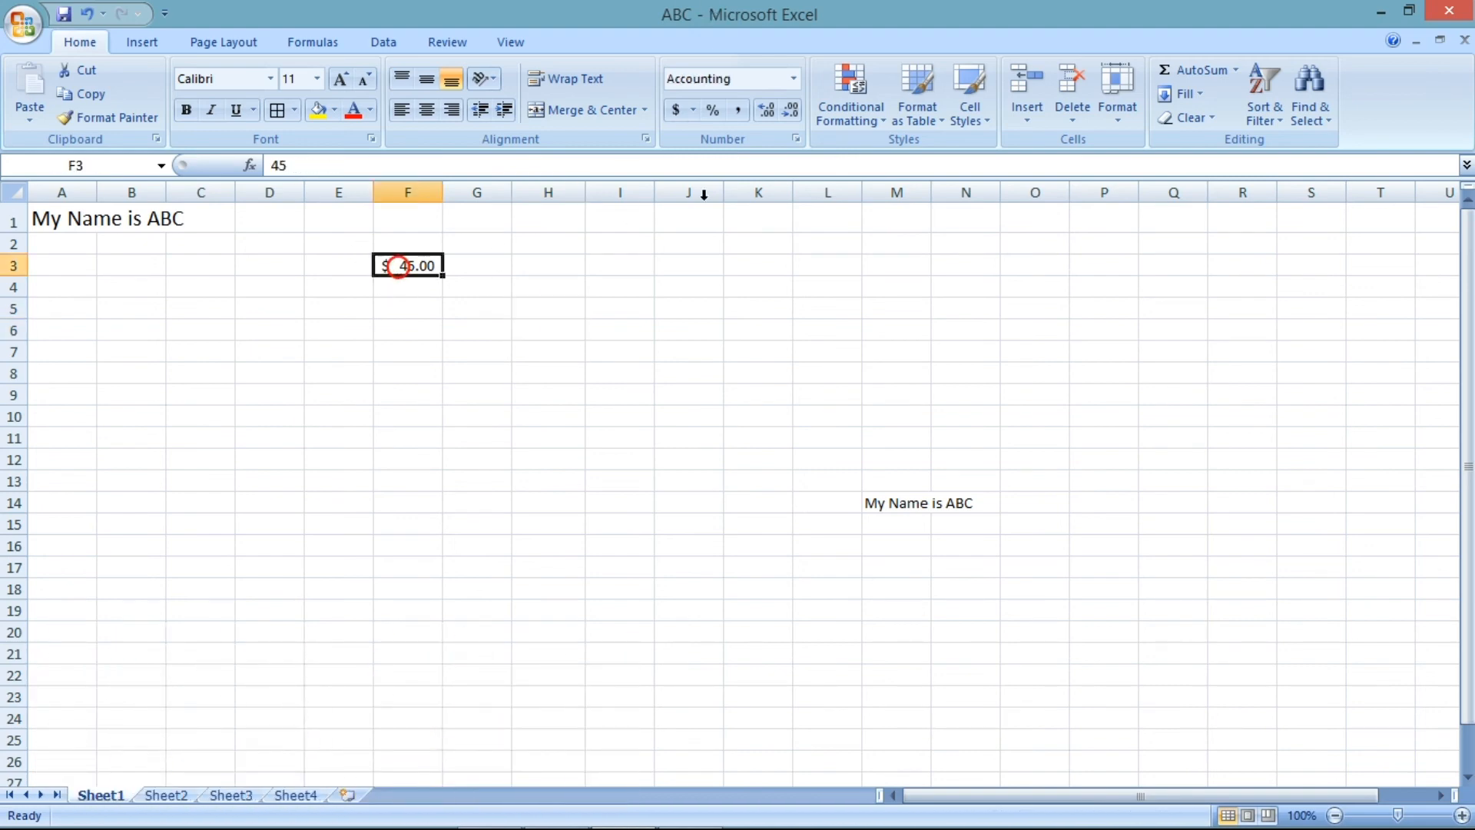
pyautogui.click(794, 74)
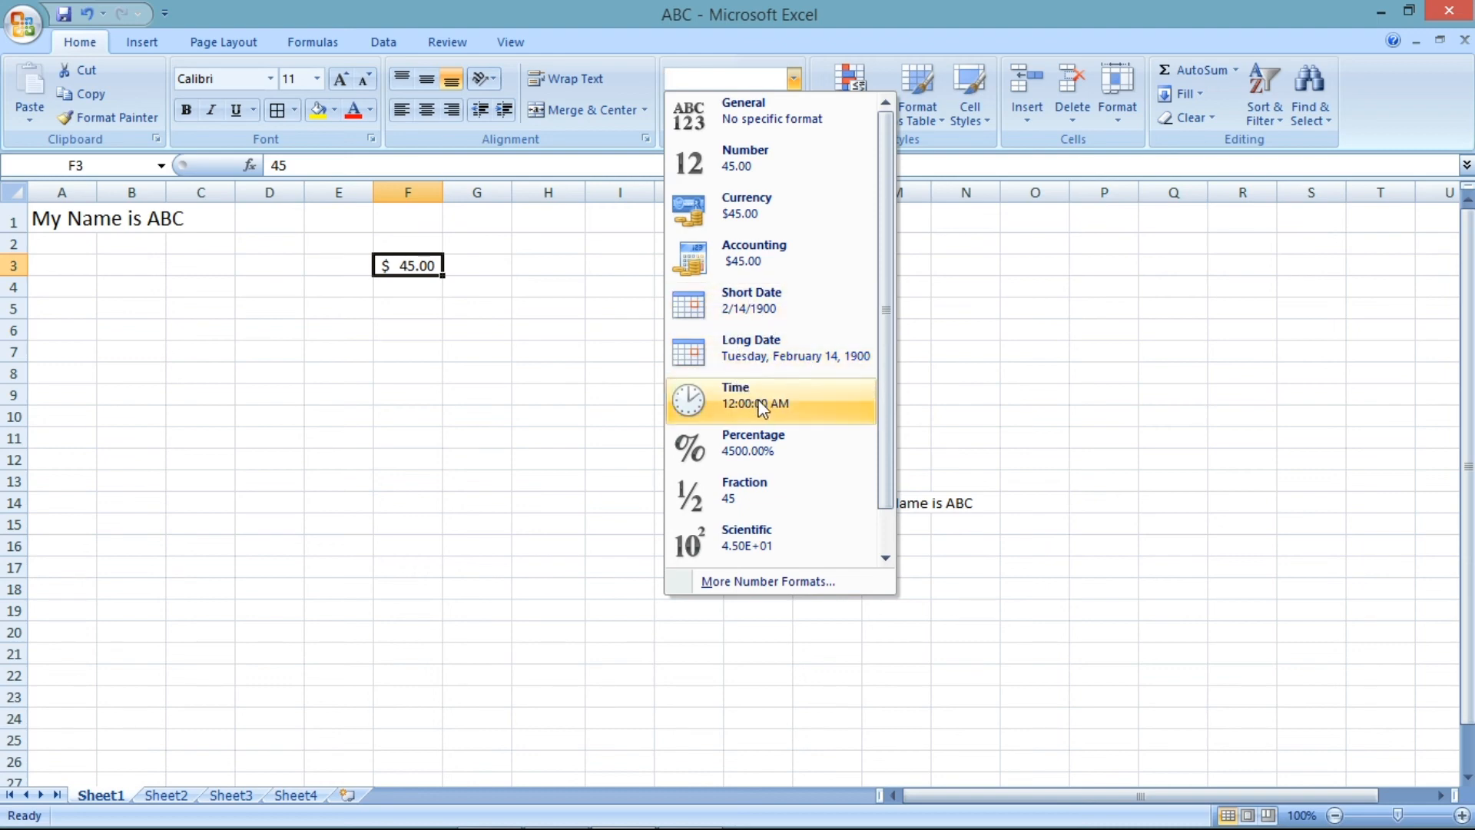
pyautogui.scroll(-1, 772, 535)
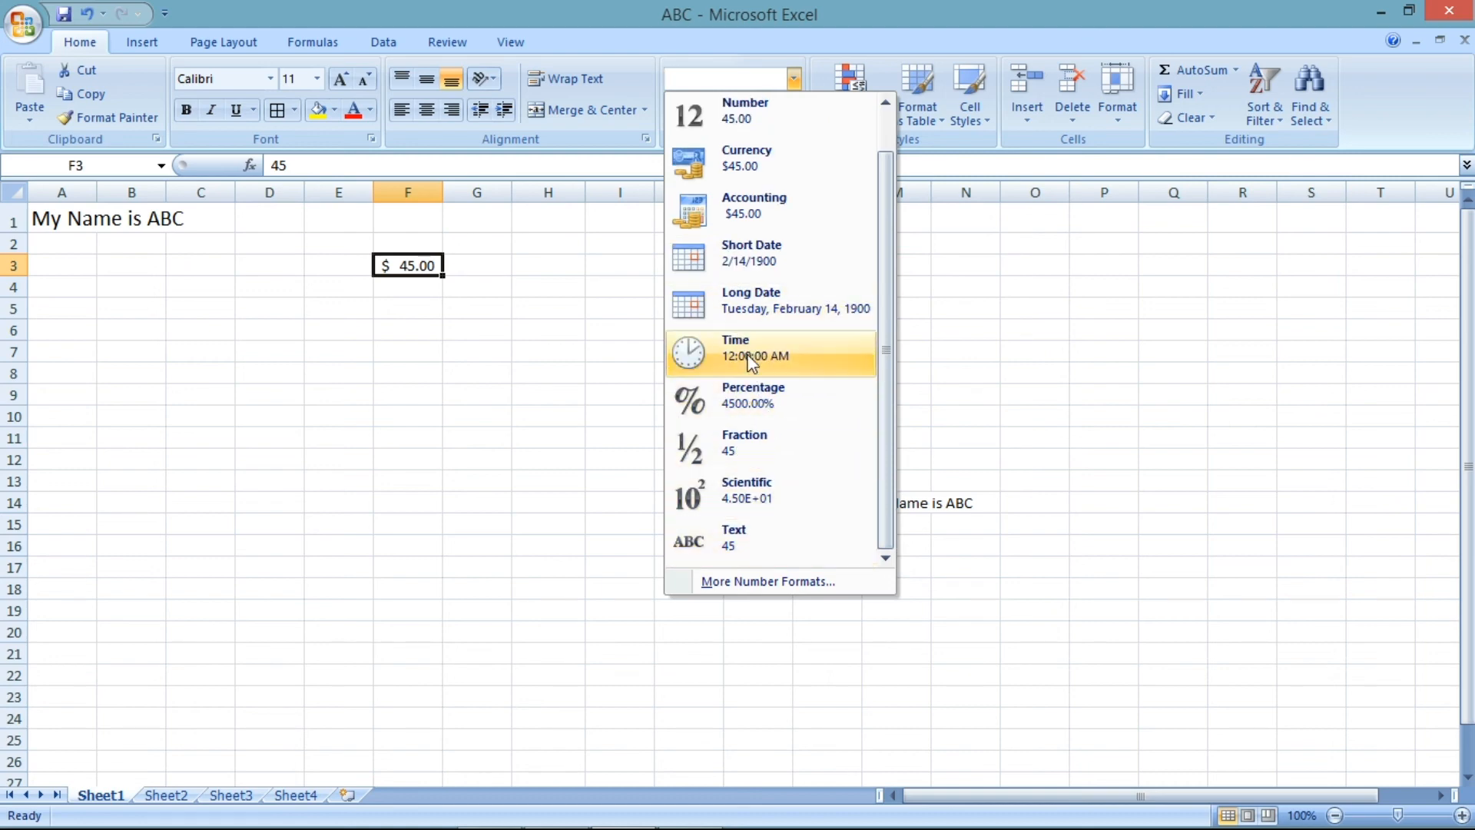
pyautogui.scroll(1, 735, 336)
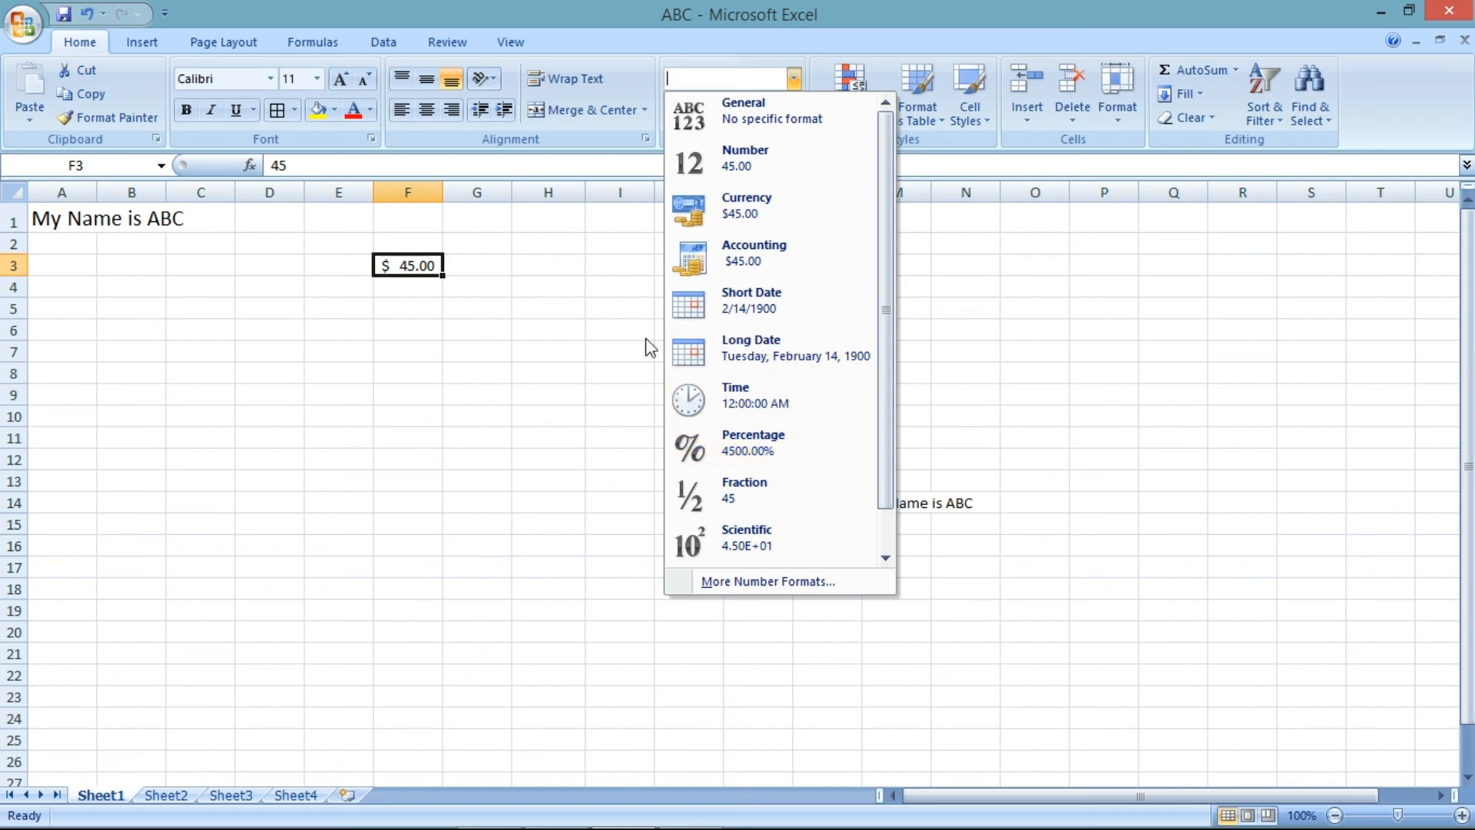
# - Enter 45 in H4, then edit it to 45% to make it a percentage
pyautogui.click(573, 290)
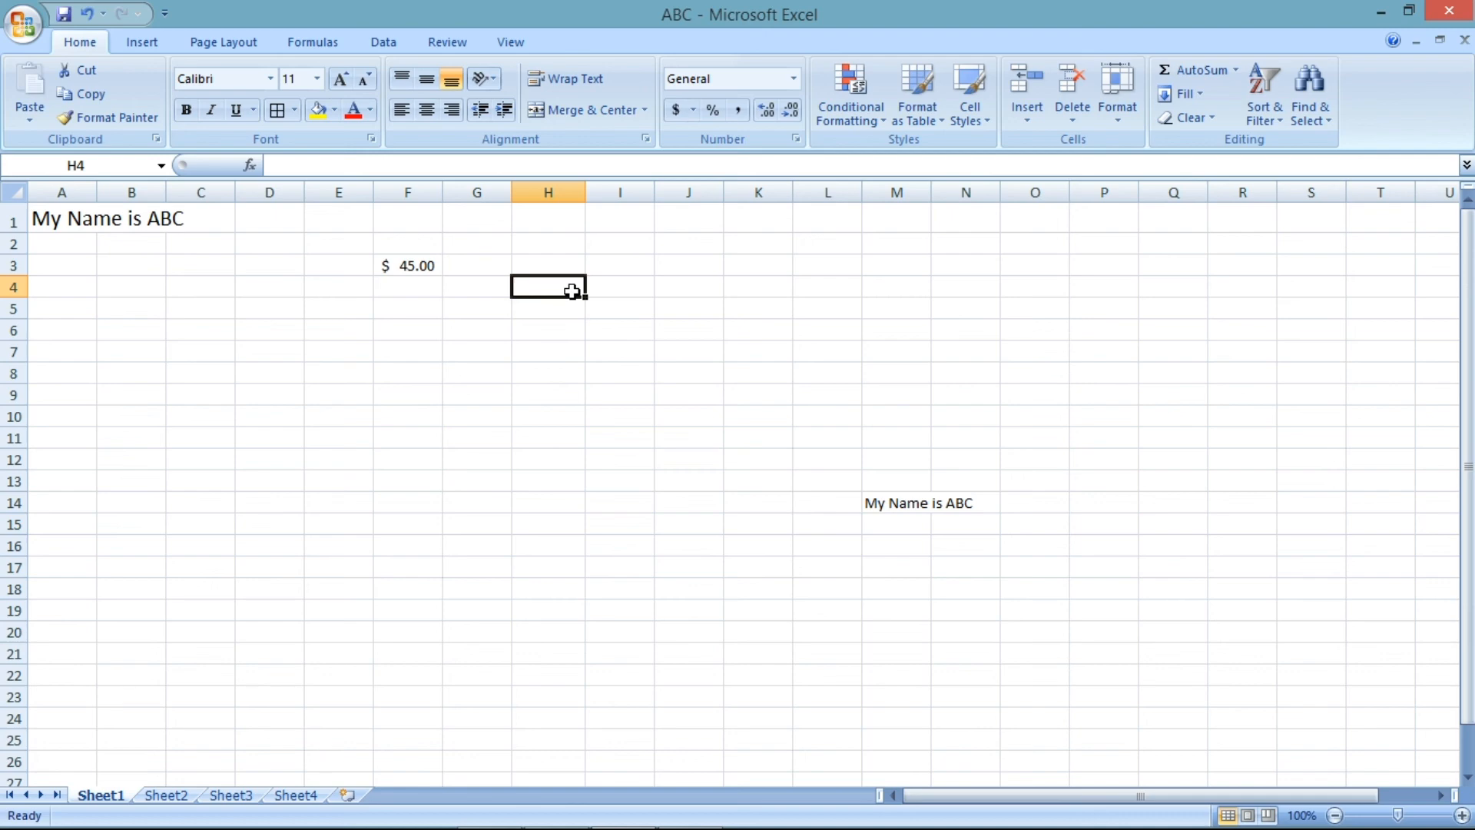
pyautogui.write('45')
pyautogui.press('Return')
pyautogui.click(572, 291)
pyautogui.doubleClick(573, 290)
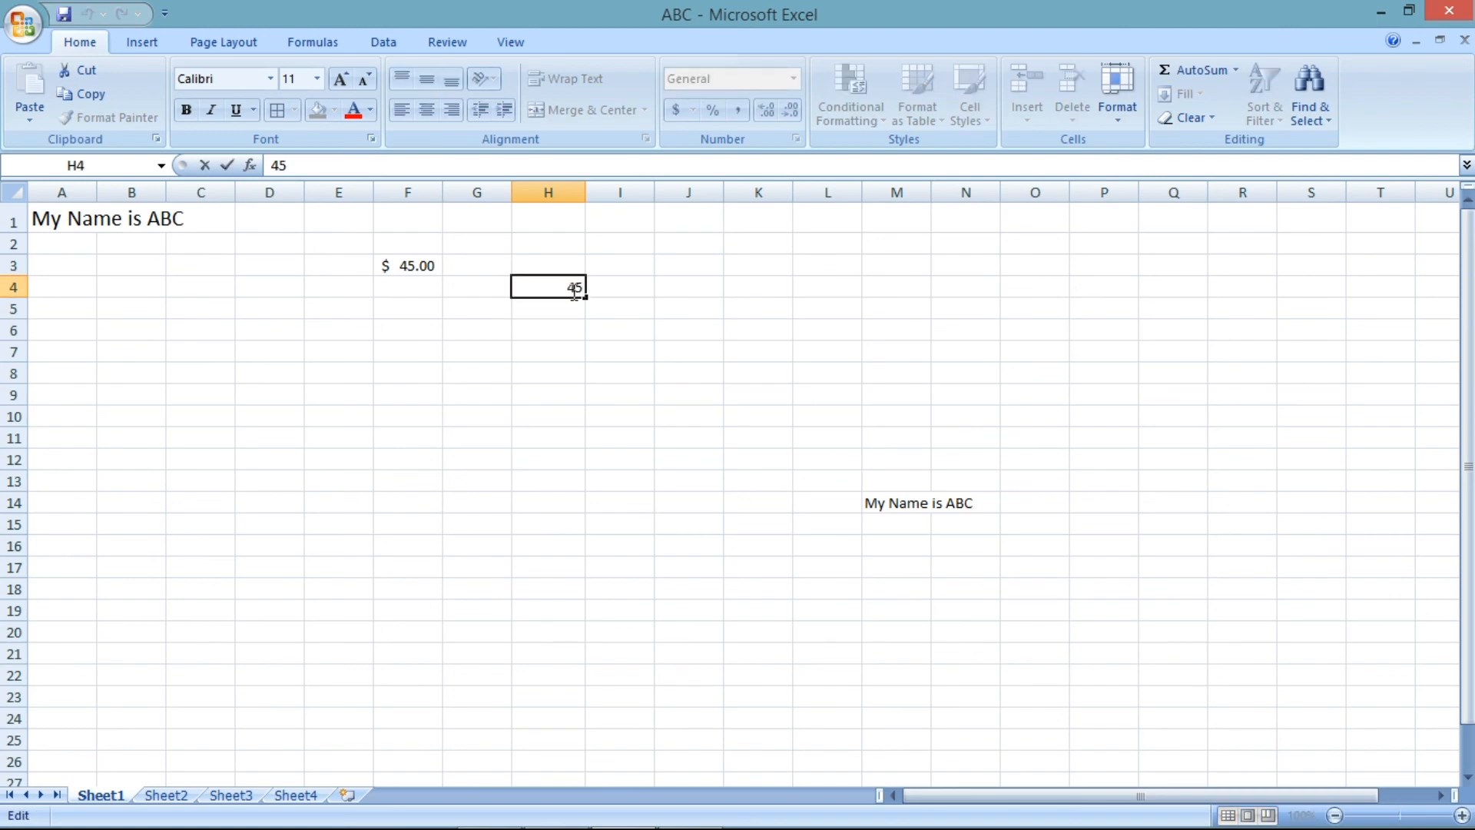
pyautogui.write('%')
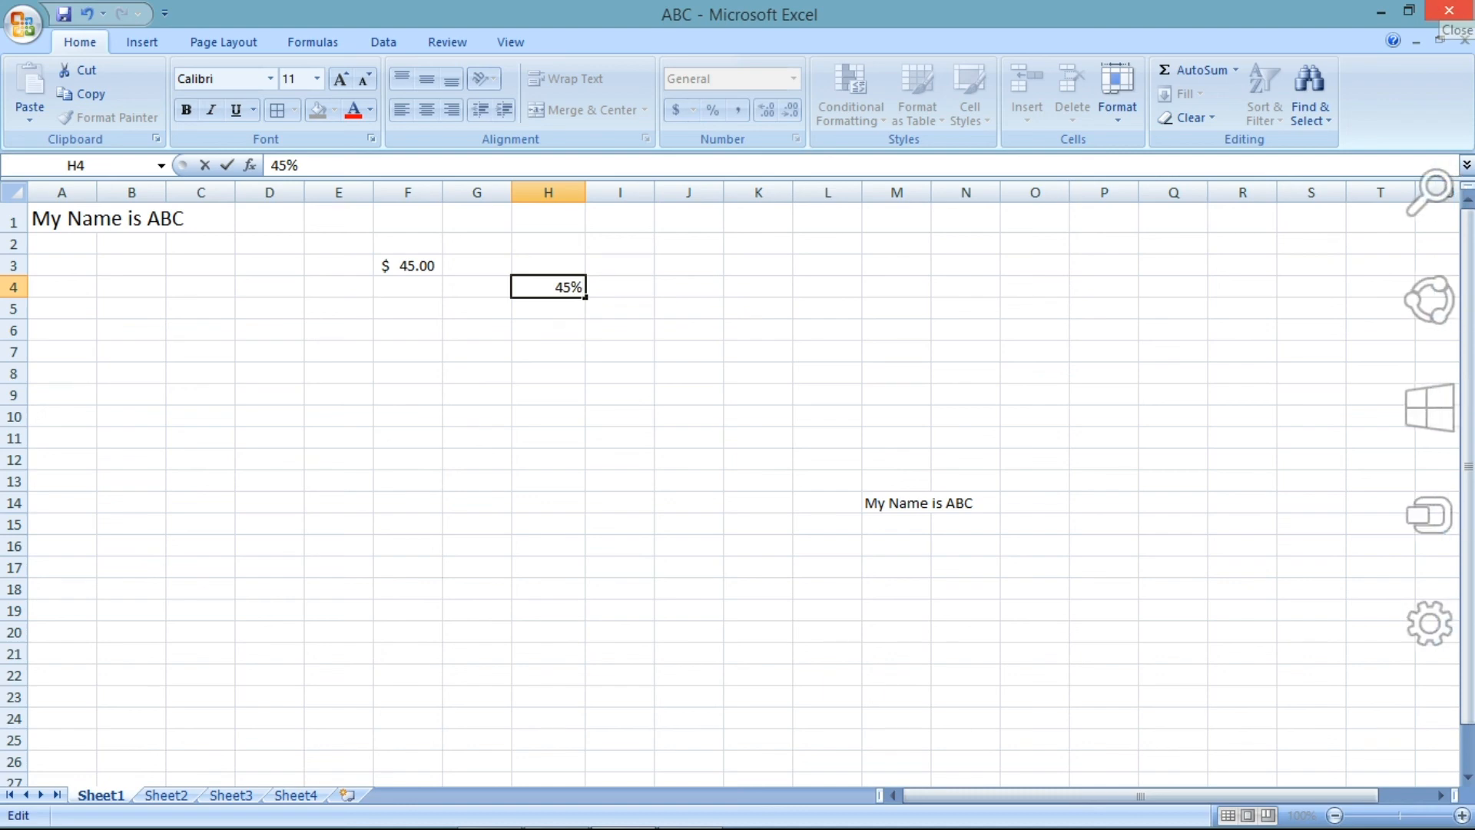
pyautogui.press('Return')
pyautogui.press('Up')
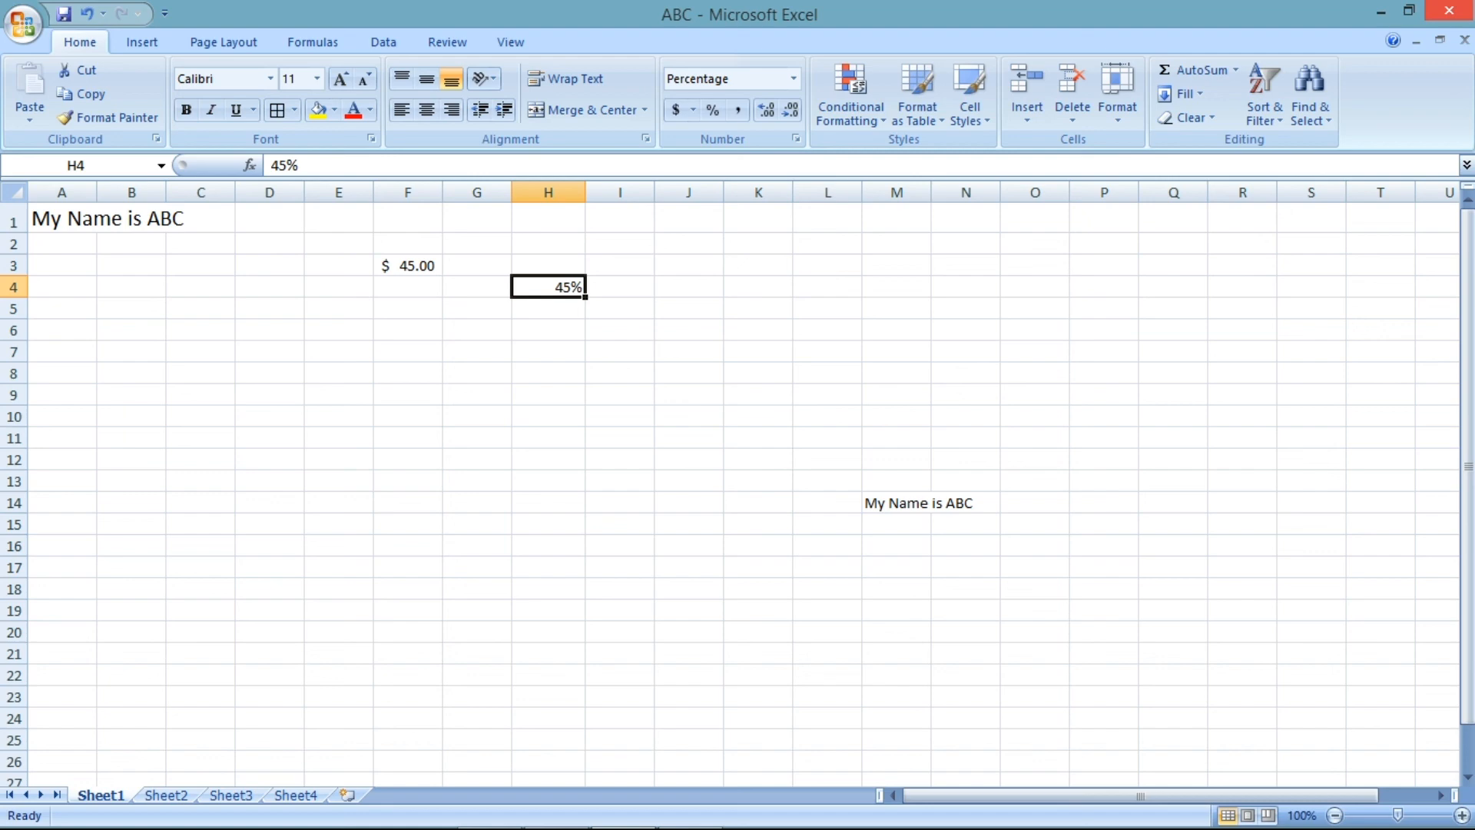
# - Replace H4's value with 4500
pyautogui.write('45')
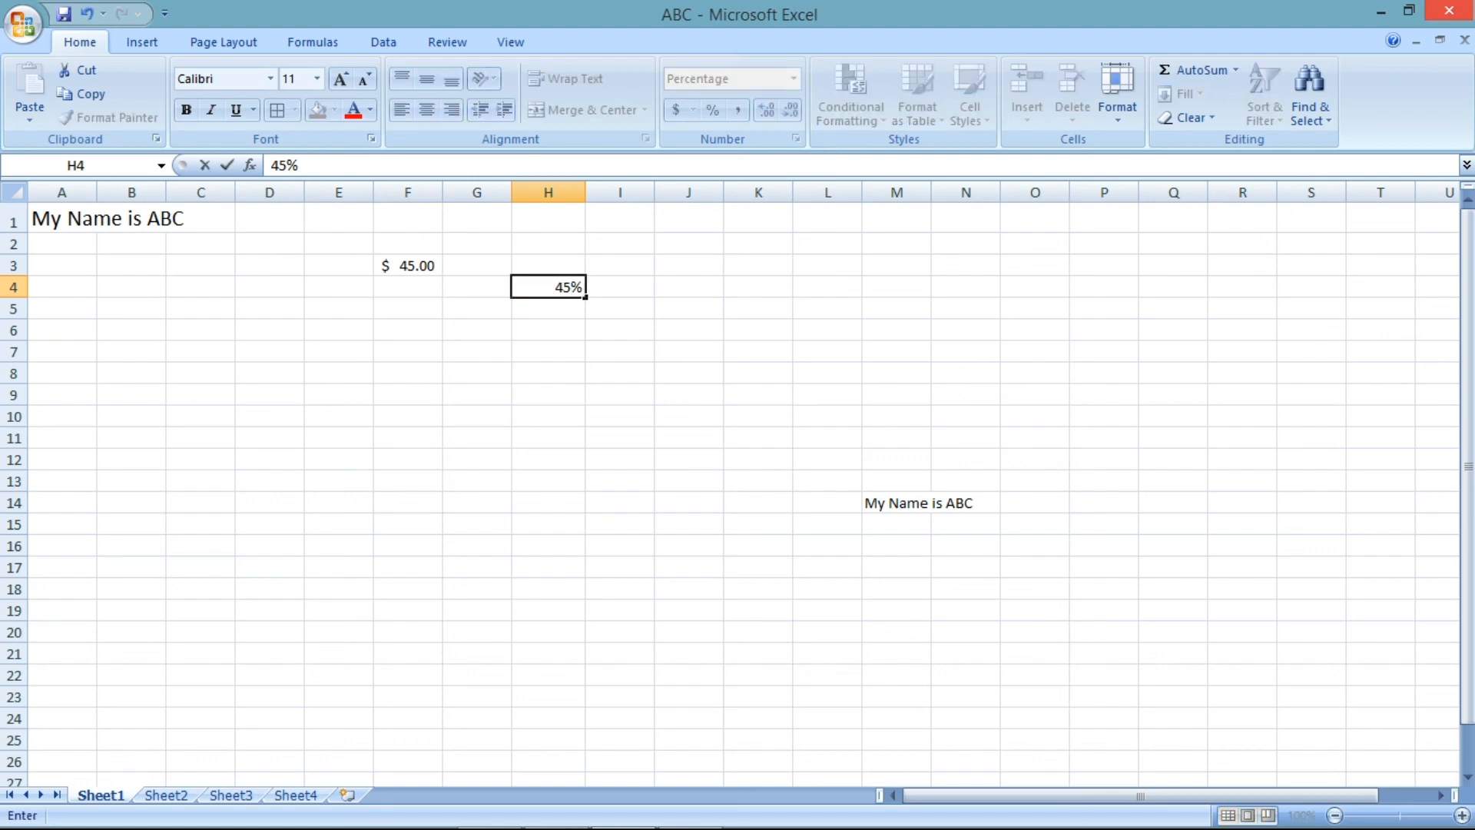
pyautogui.write('00')
pyautogui.press('Return')
pyautogui.press('Up')
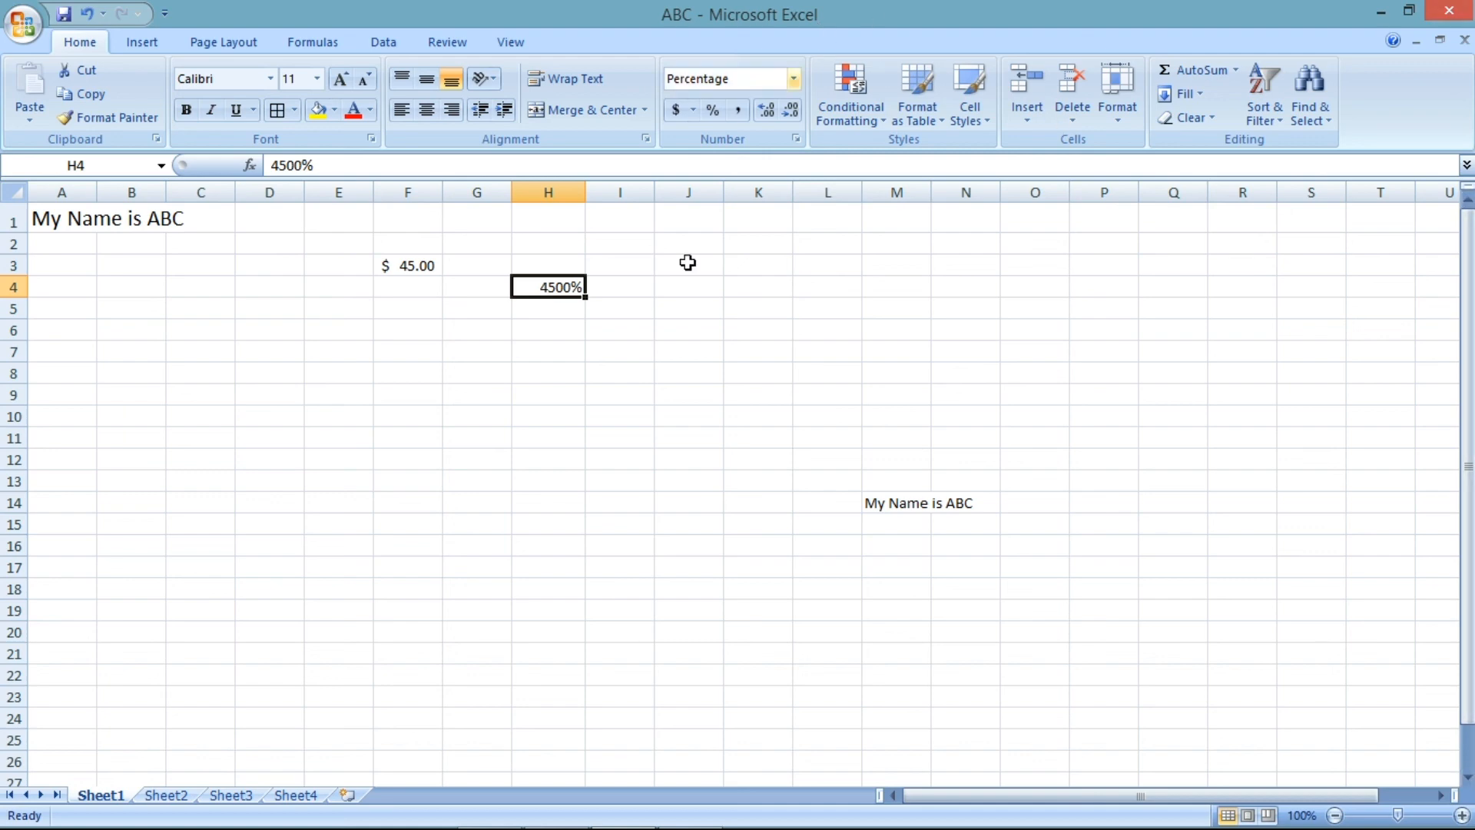
# - Select H4 to apply another number format
pyautogui.click(624, 329)
pyautogui.click(572, 294)
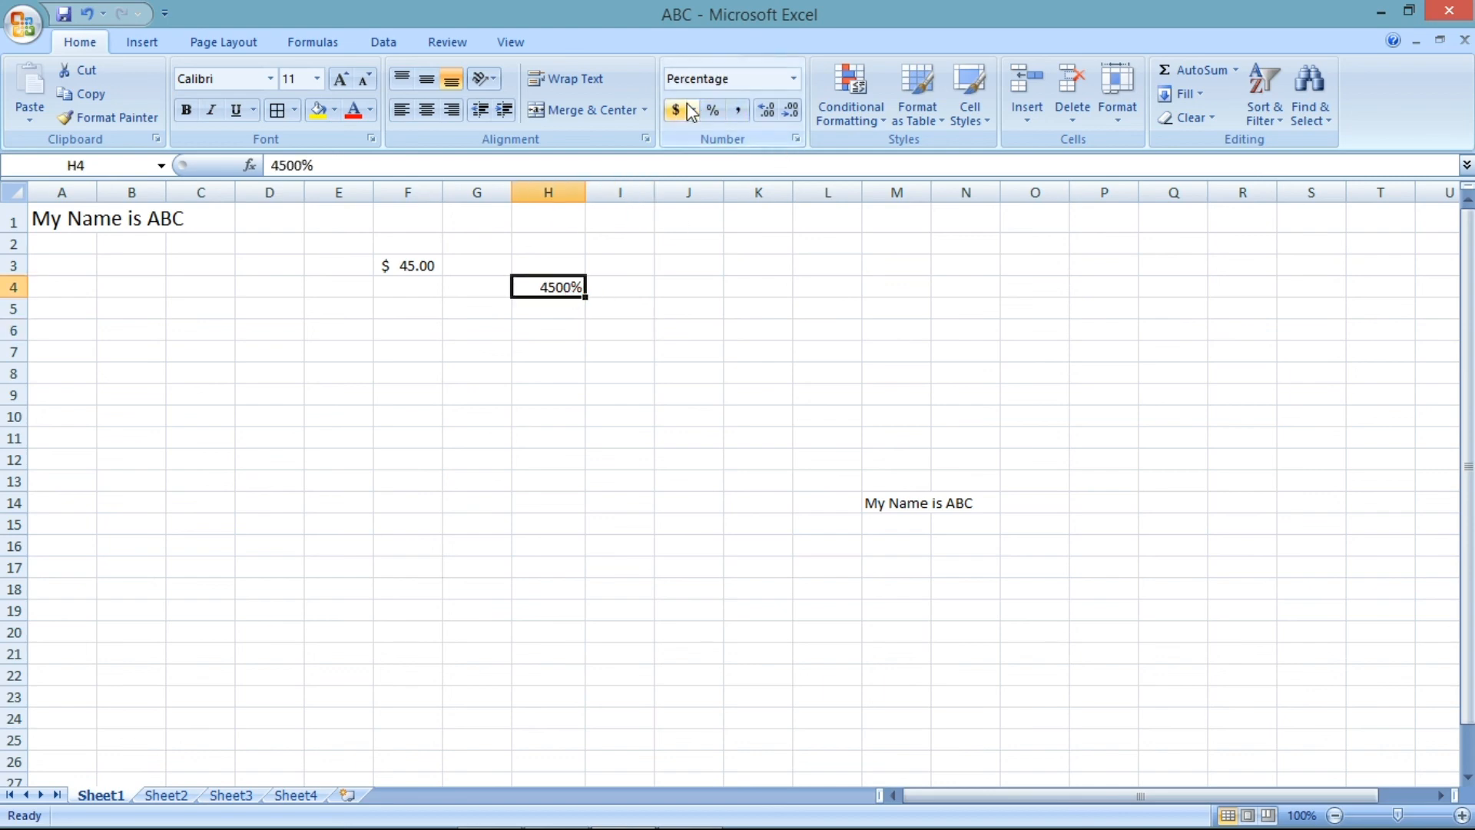